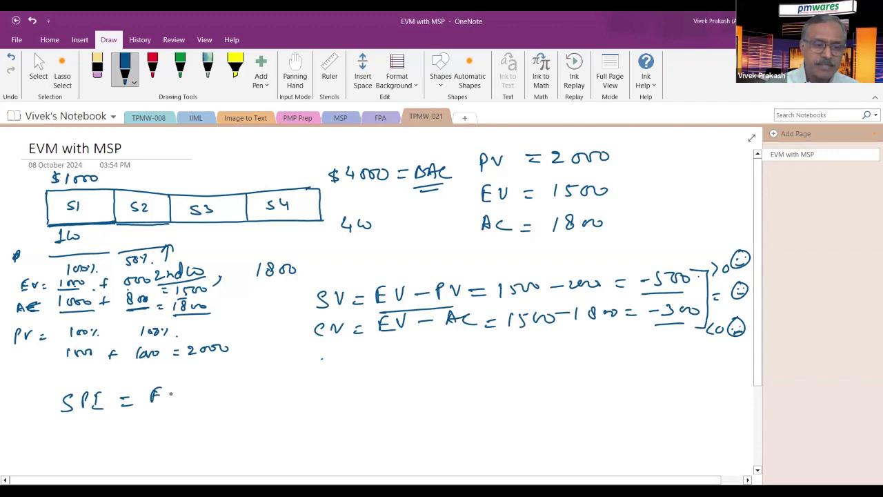
Step: Handwrite the rest of the SPI calculation as EV/PV = 1500/2000 = 0.75
left_click_drag(221, 396, 227, 396)
mouse_move(220, 400)
left_mouse_down()
mouse_move(296, 388)
mouse_move(298, 407)
mouse_move(349, 391)
left_mouse_up()
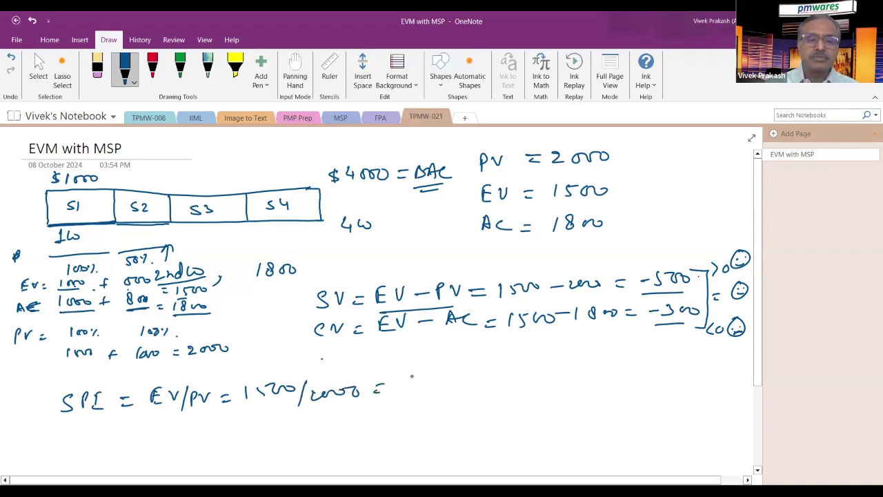
left_click_drag(442, 376, 436, 390)
Step: Handwrite the CPI calculation below the SPI line as EV/AC, dividing 1500 by the actual cost, with its result
left_click_drag(68, 431, 67, 445)
mouse_move(73, 445)
left_mouse_down()
mouse_move(74, 437)
mouse_move(137, 430)
left_mouse_up()
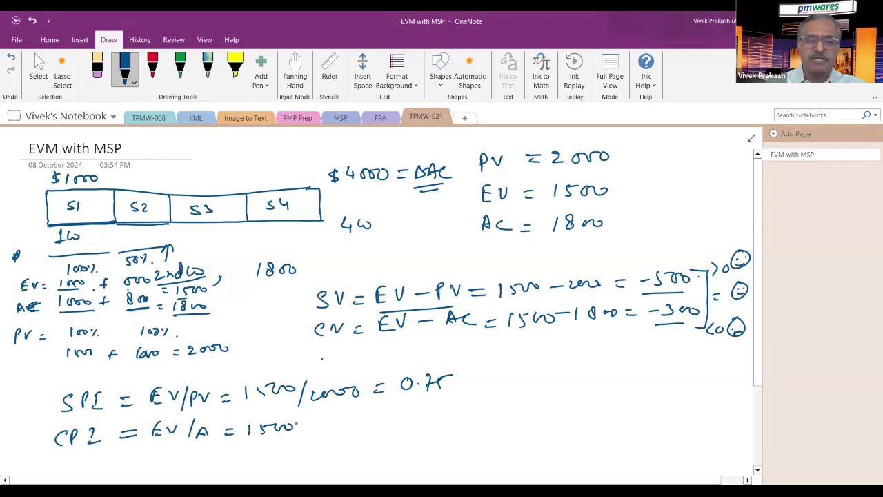
mouse_move(337, 427)
left_mouse_down()
mouse_move(399, 431)
mouse_move(429, 414)
mouse_move(437, 427)
left_mouse_up()
left_click(414, 425)
Step: Switch to Microsoft Project and set the project's display currency to USD in the project options
key("alt+Tab")
left_click(162, 179)
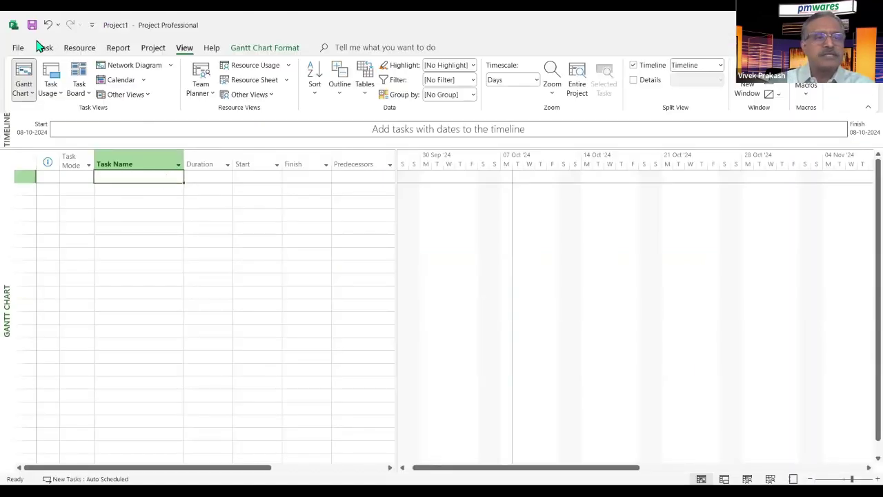
left_click(18, 48)
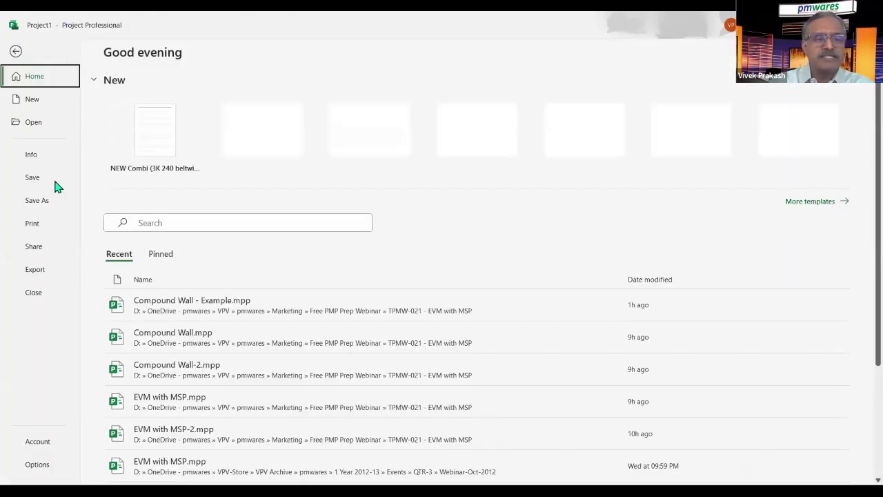
left_click(40, 465)
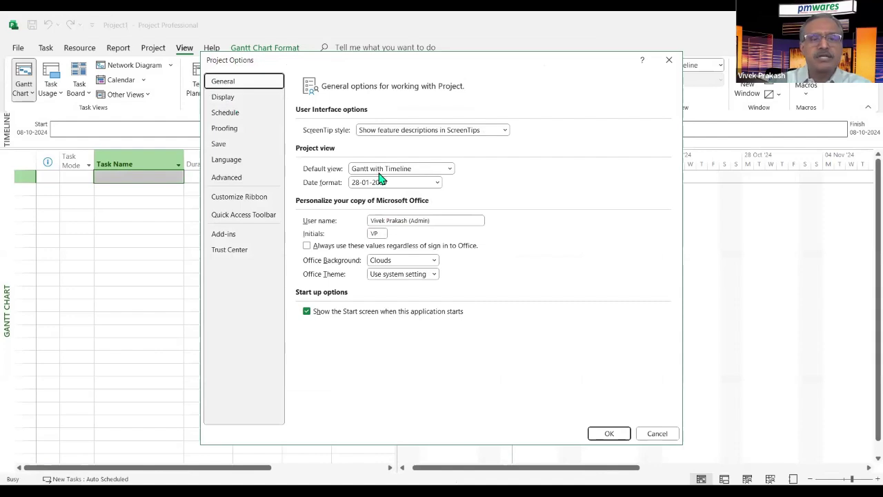
left_click(221, 100)
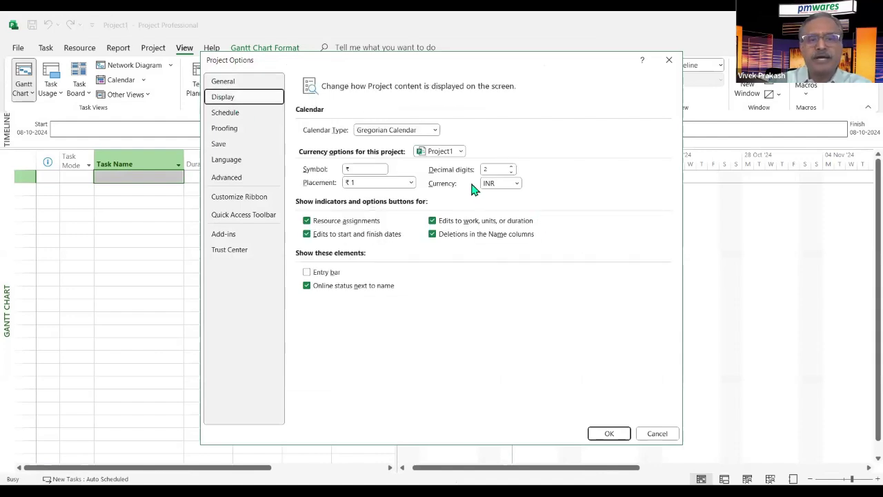
left_click(517, 185)
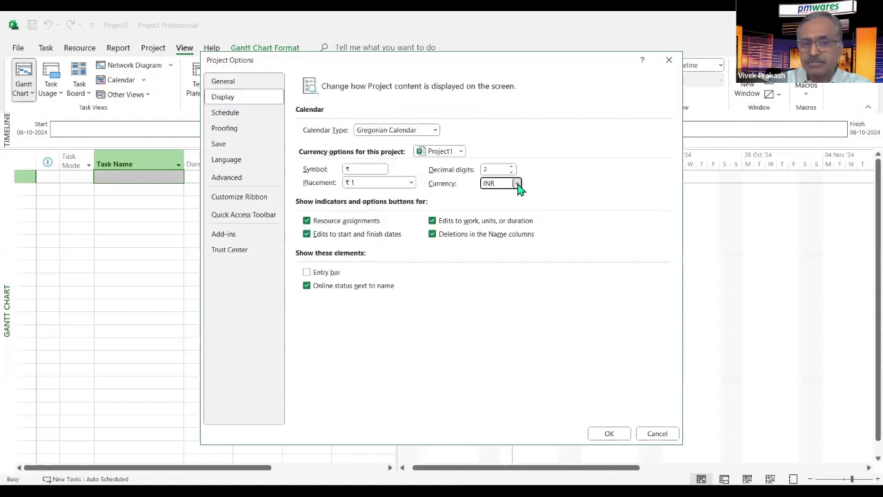
left_click_drag(518, 274, 521, 414)
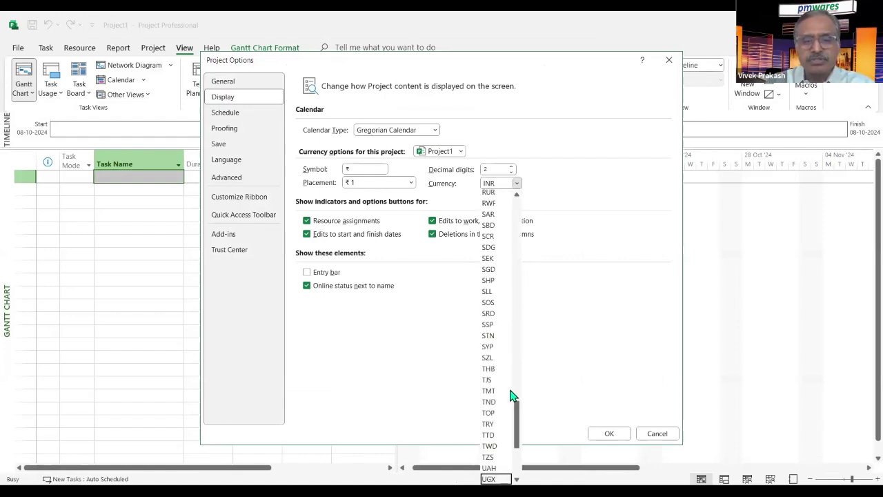
key("u")
key("u")
key("u")
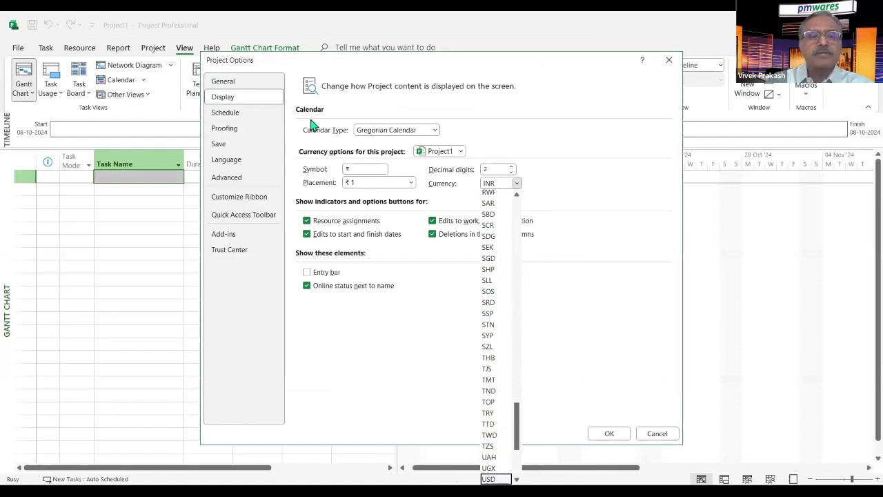
key("Return")
Step: Review the scheduling options and the advanced earned value settings, including the default task method and the baseline used for calculation
left_click(233, 119)
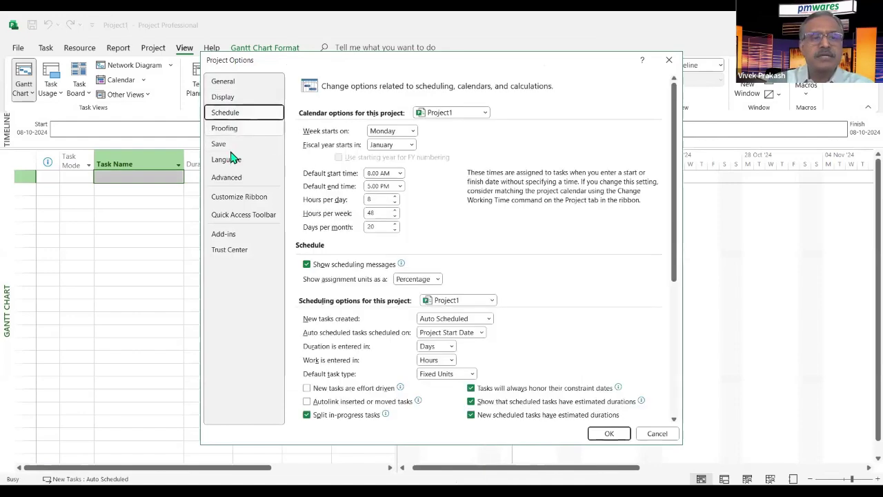
left_click(231, 176)
scroll(458, 258, "down", 10)
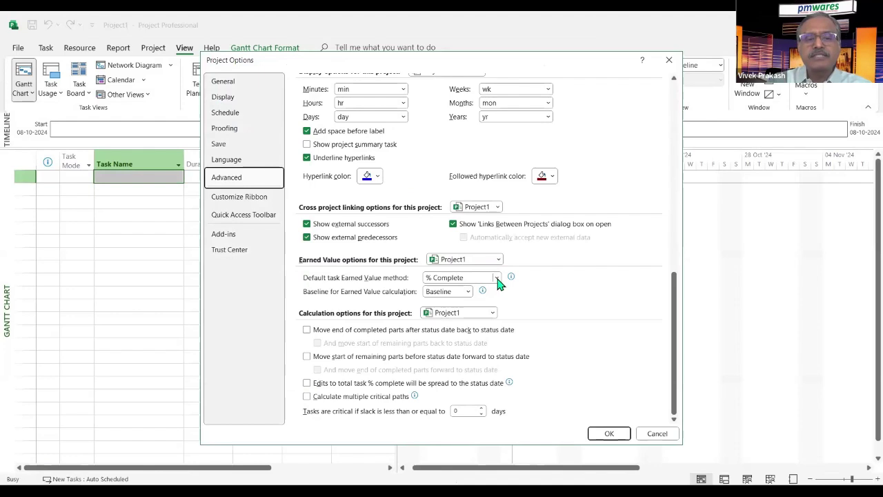
left_click(496, 279)
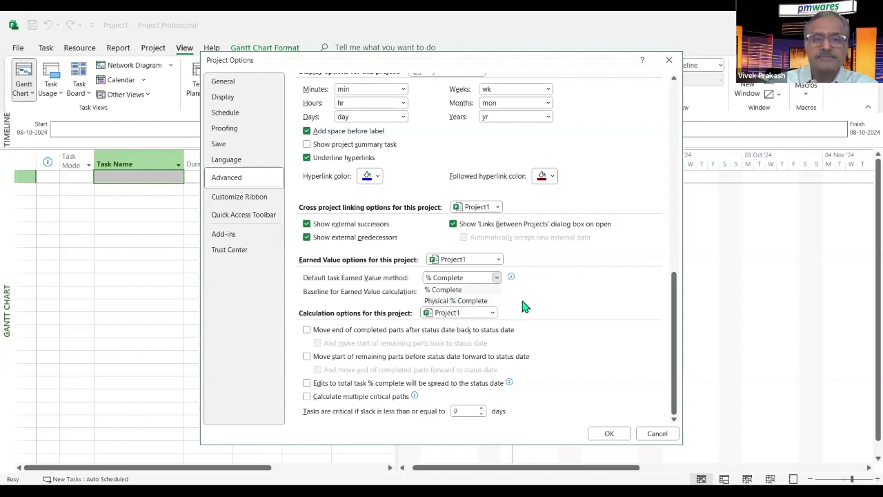
left_click(400, 308)
left_click(468, 291)
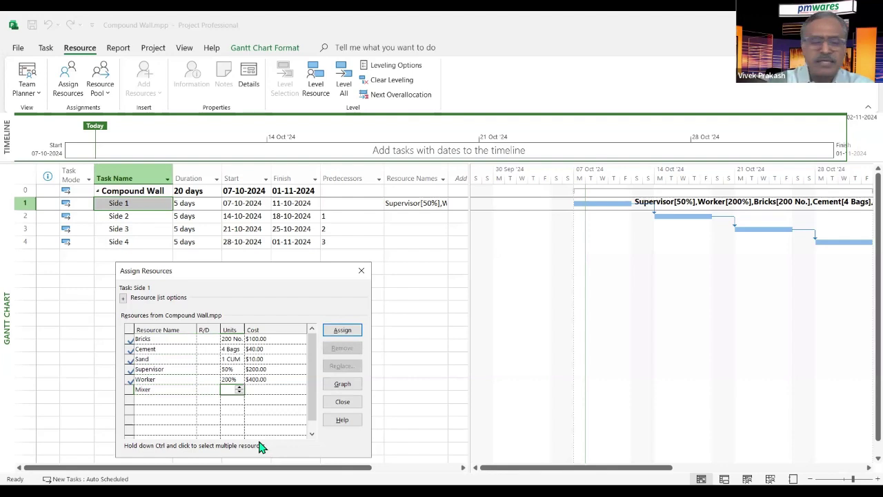
Step: Assign the Mixer resource to Side 1 at 50% units and finish the resource assignment
type("5")
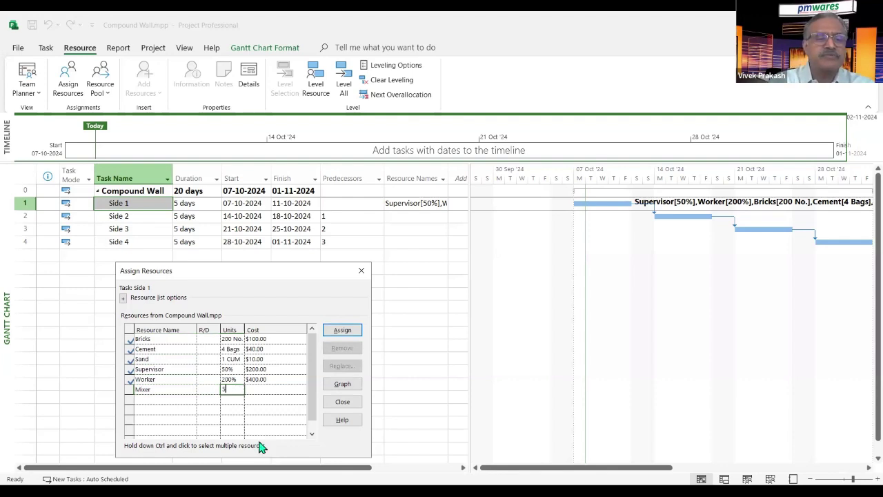
type("0")
key("Return")
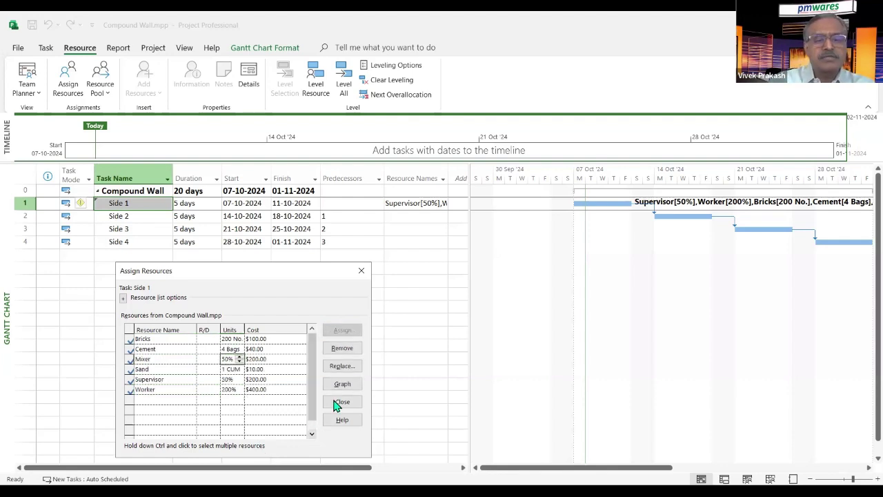
left_click(342, 402)
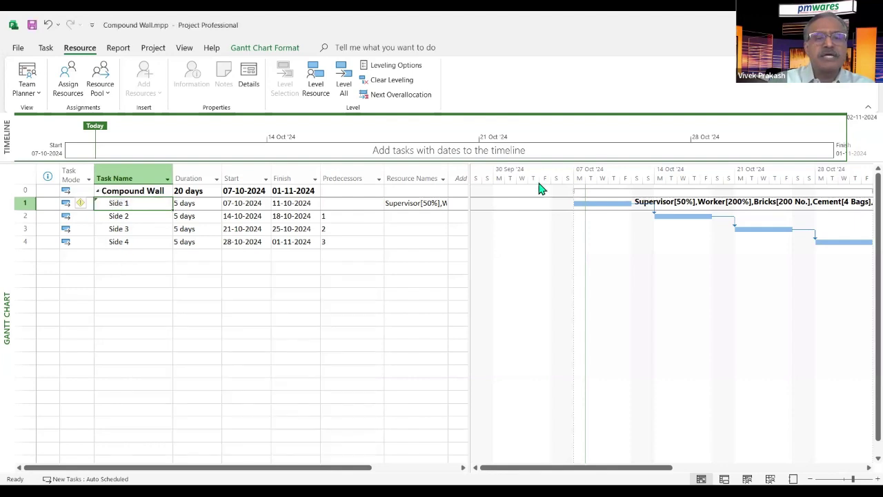
Step: Add a Cost column to the task table after the resource names
left_click(475, 177)
type("Cost")
key("Return")
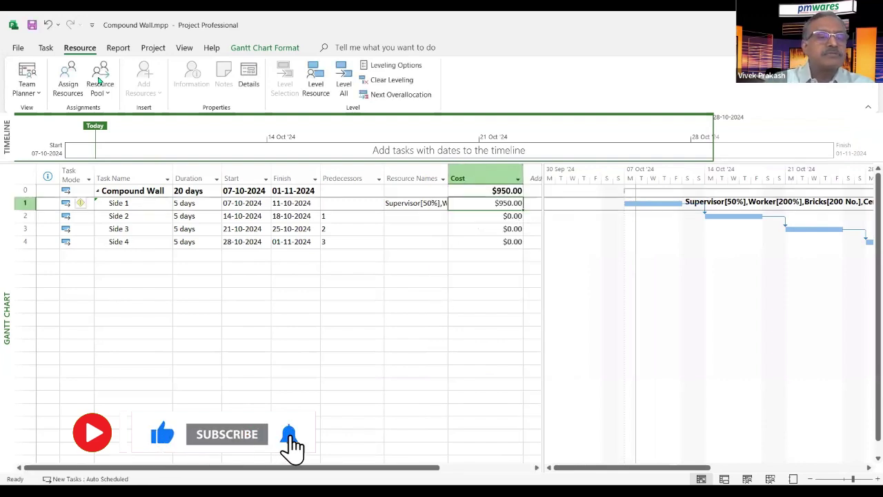
Step: Change the Bricks assignment on Side 1 to 300 units and finish the resource assignment
left_click(68, 82)
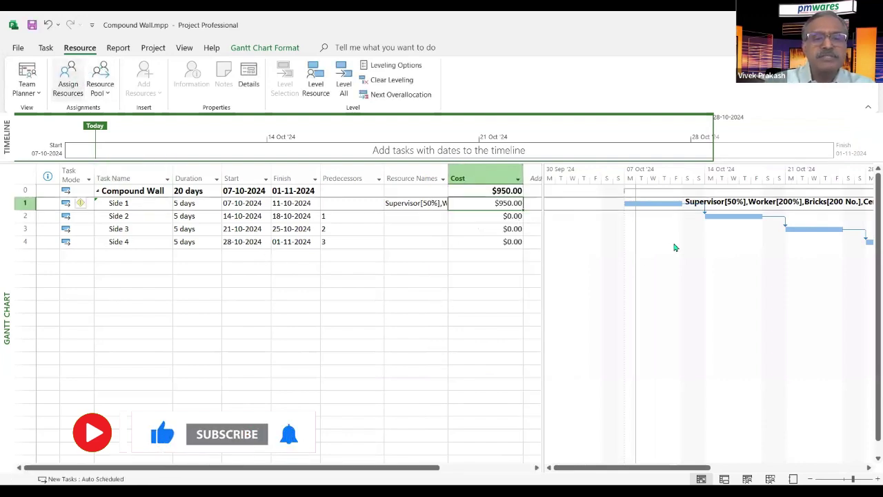
left_click_drag(663, 242, 243, 272)
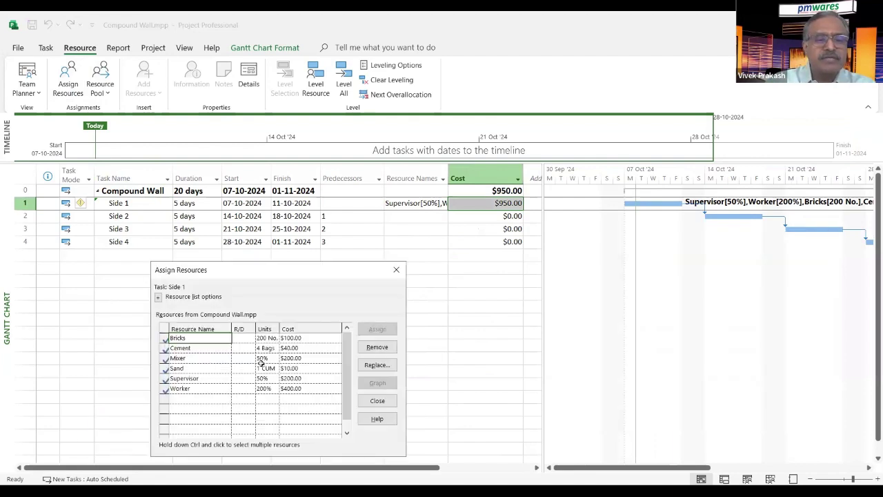
left_click(264, 338)
type("3")
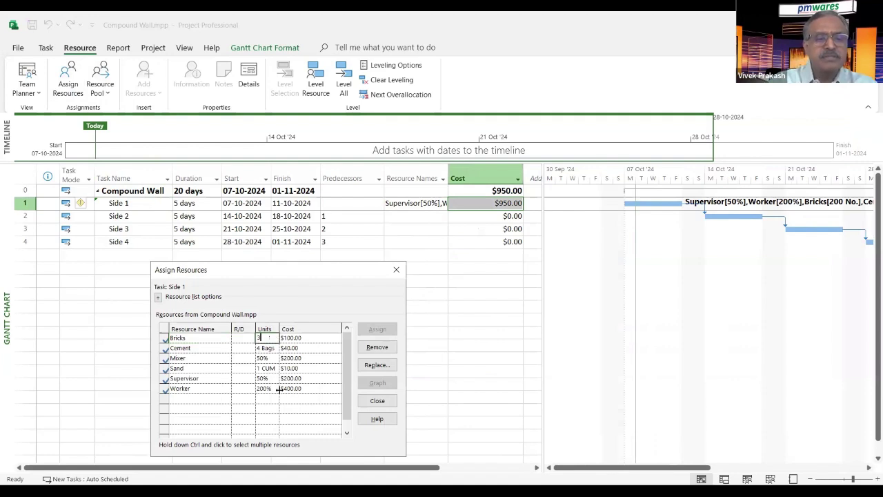
type("00")
key("Return")
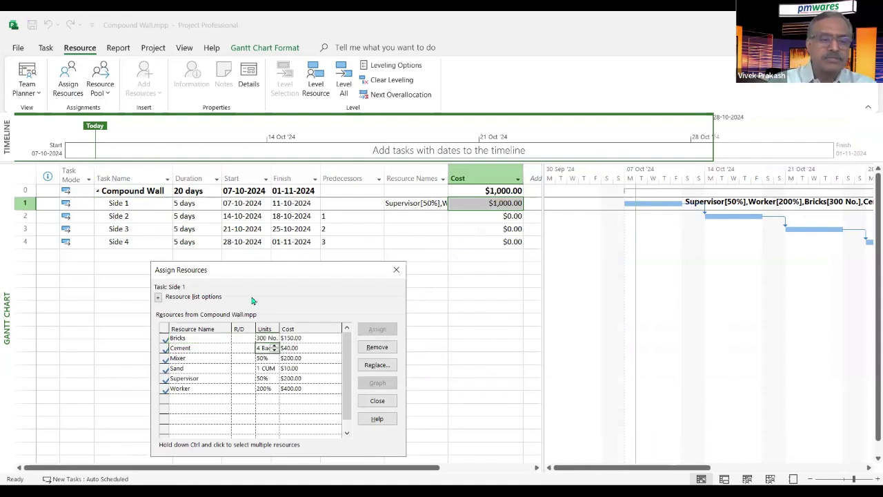
left_click(202, 409)
left_click(202, 365)
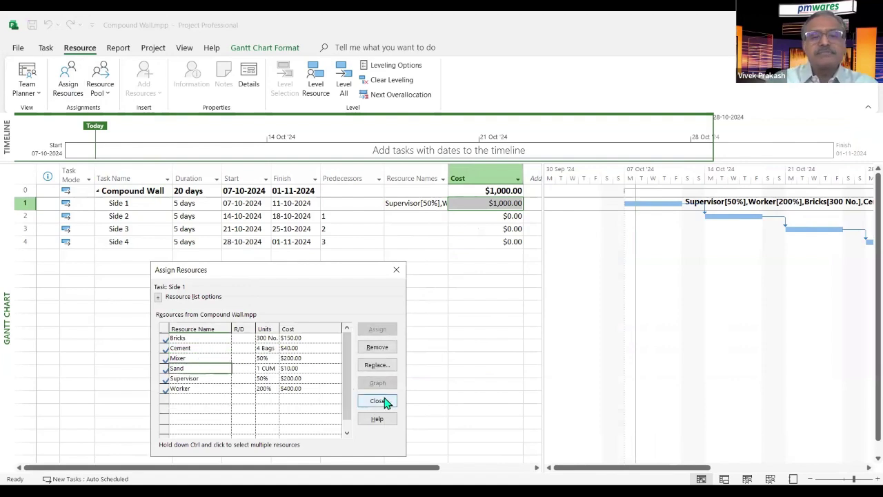
left_click(377, 401)
Step: Copy Side 1's resource assignments to Side 2, Side 3 and Side 4, and check the resulting costs
left_click(431, 203)
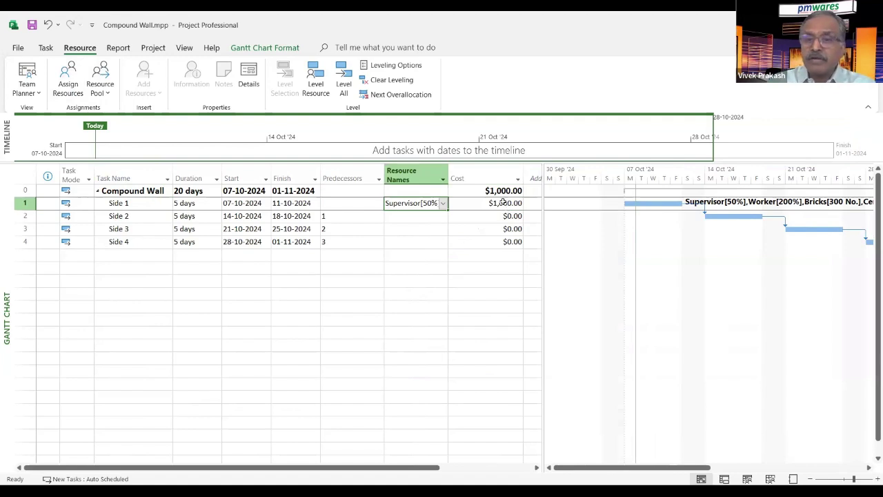
left_click(143, 207)
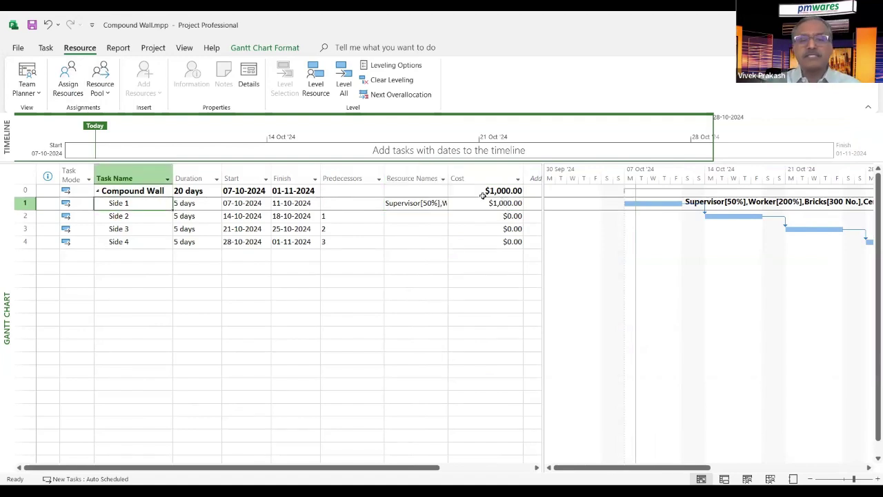
left_click(467, 260)
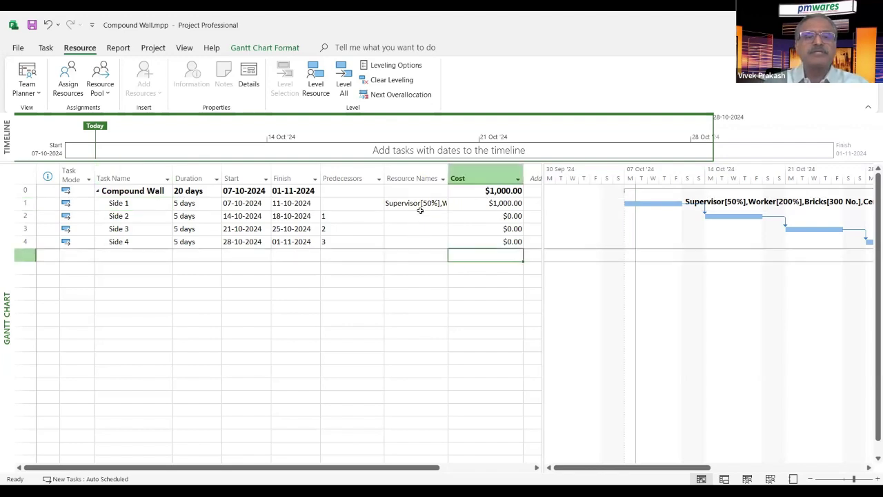
left_click(423, 218)
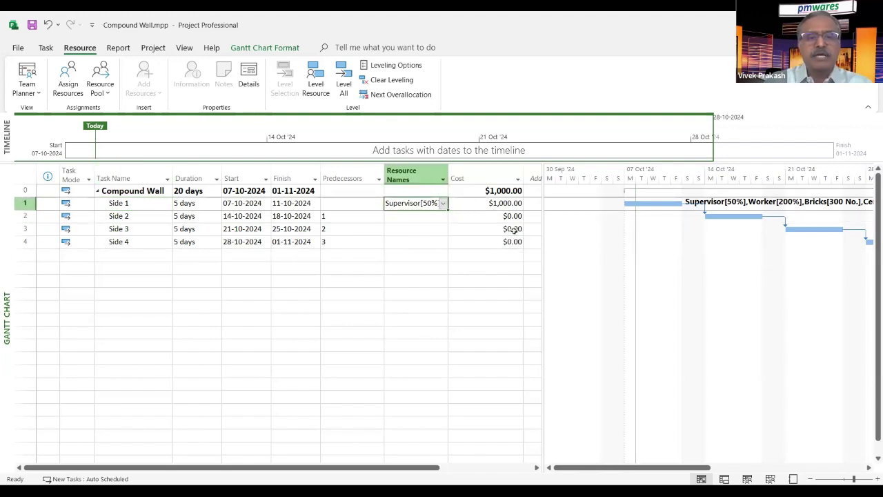
key("Down")
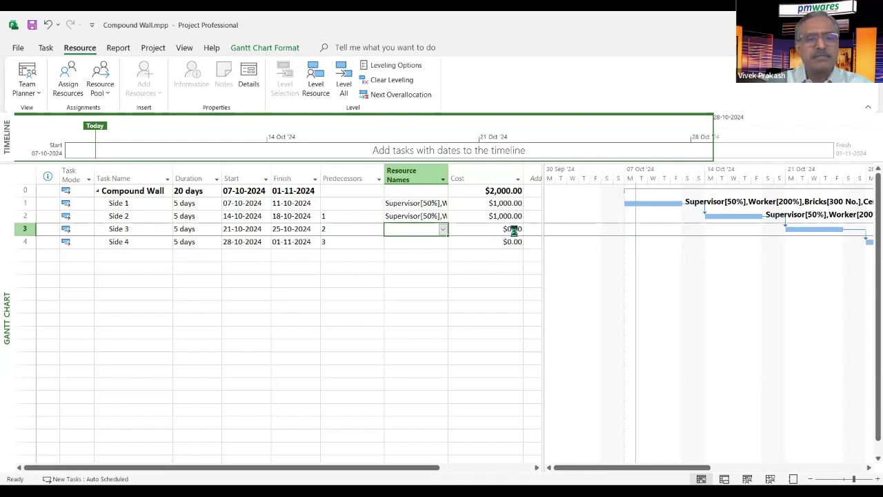
key("ctrl+v")
key("Down")
key("ctrl+v")
key("Down")
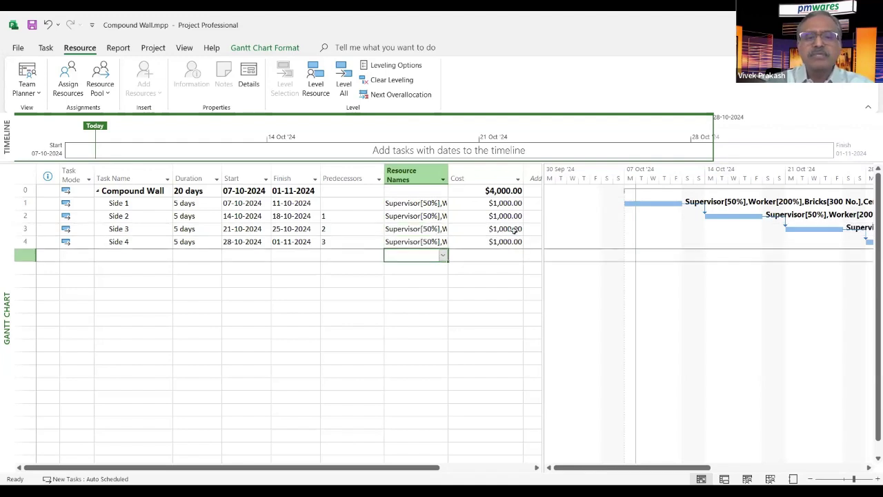
left_click_drag(498, 203, 500, 238)
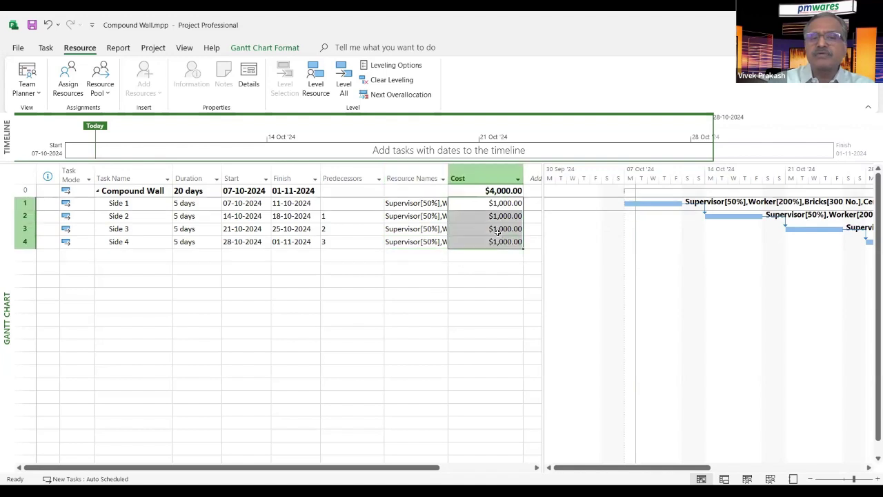
left_click(501, 191)
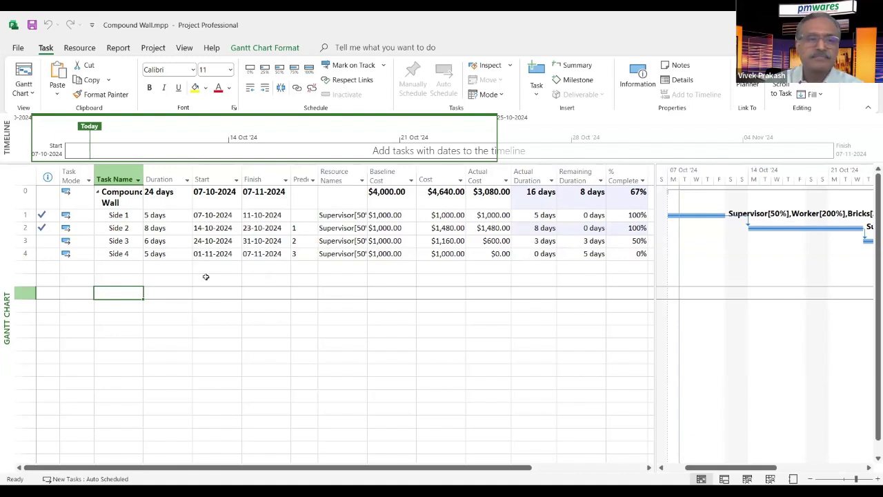
Step: Apply the Earned Value table to the Compound Wall Gantt chart and widen its EAC, SV and CV columns
left_click(184, 47)
left_click(365, 97)
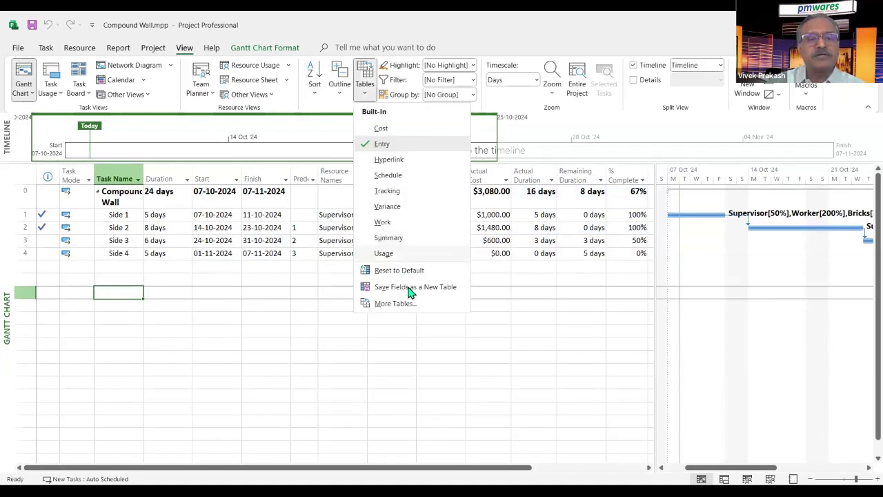
left_click(408, 303)
left_click(198, 129)
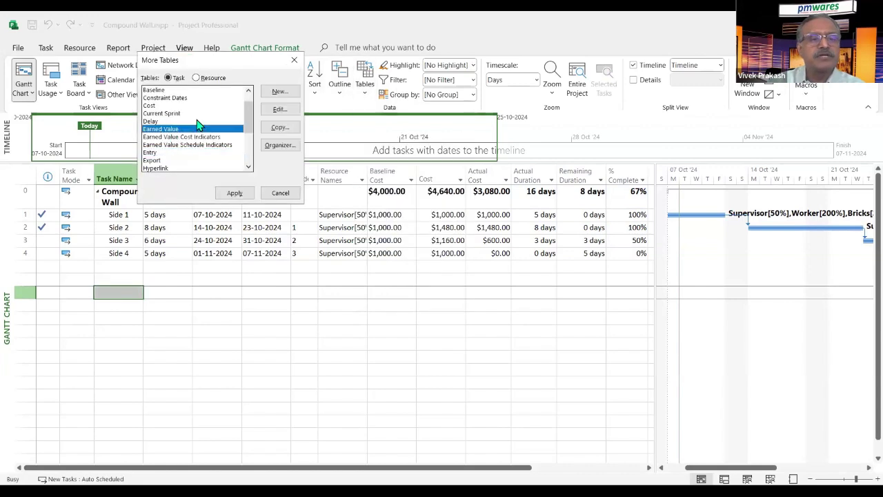
left_click(236, 194)
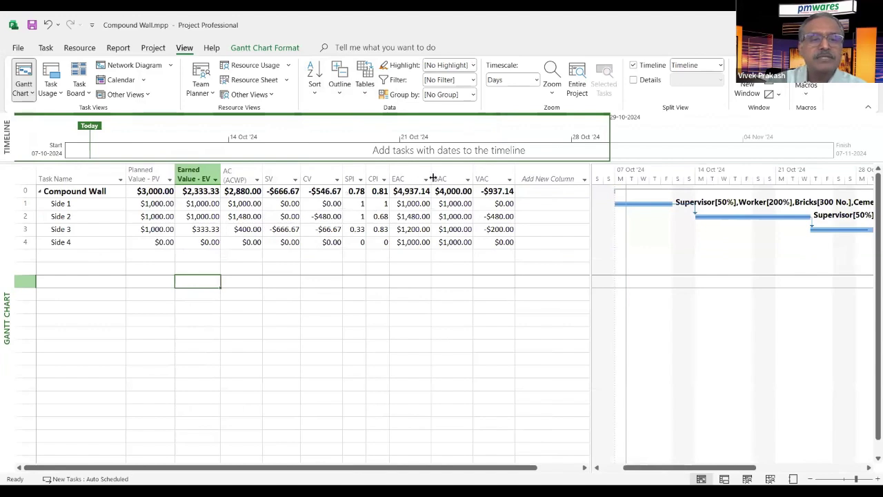
left_click_drag(438, 179, 439, 179)
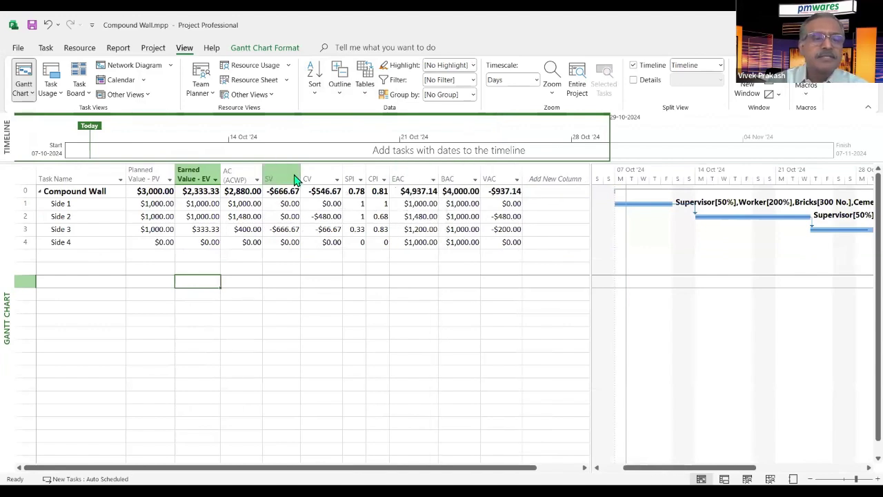
left_click_drag(305, 174, 354, 178)
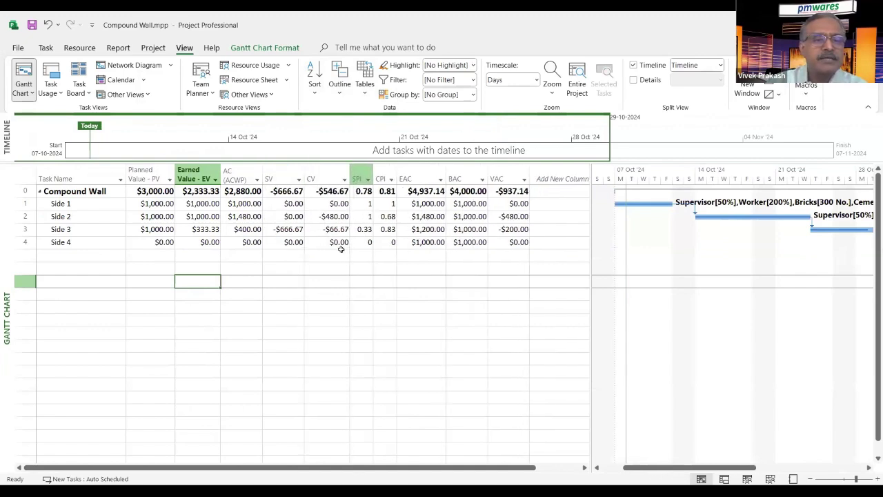
Step: Check the project-level planned value, earned value, actual cost and variance at completion, and open the list of cost reports
left_click(142, 193)
left_click(198, 191)
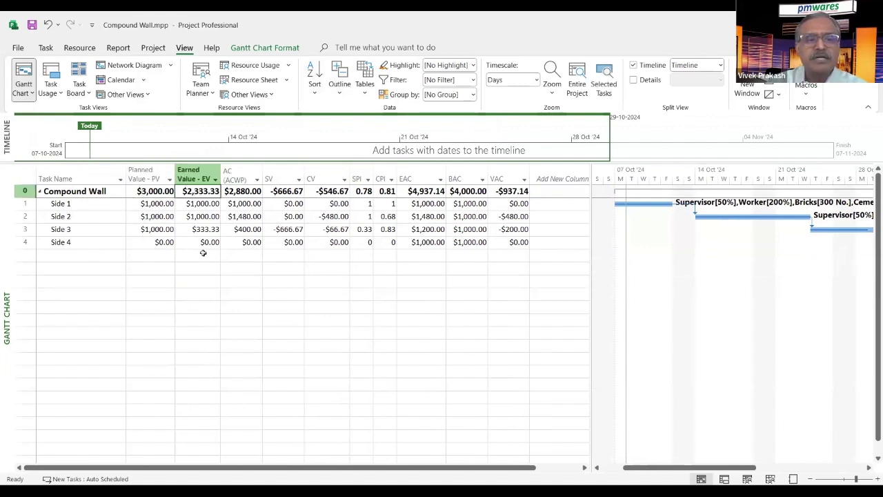
left_click(245, 192)
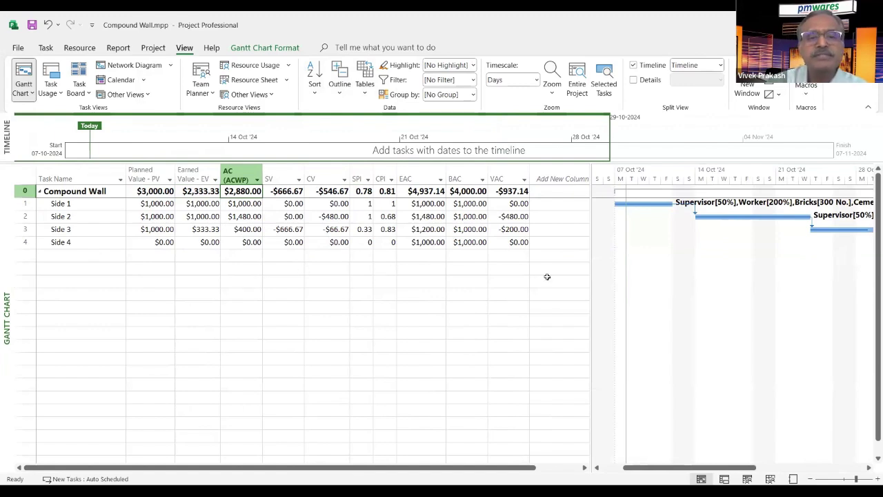
left_click(514, 193)
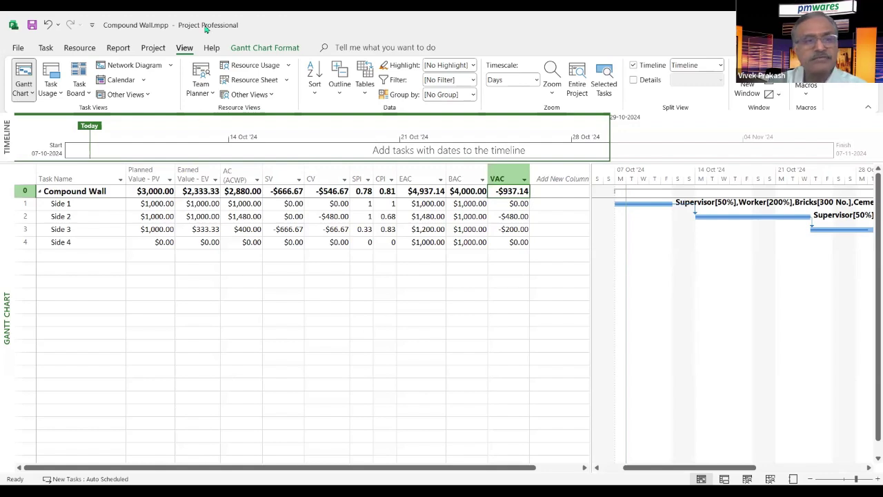
left_click(118, 48)
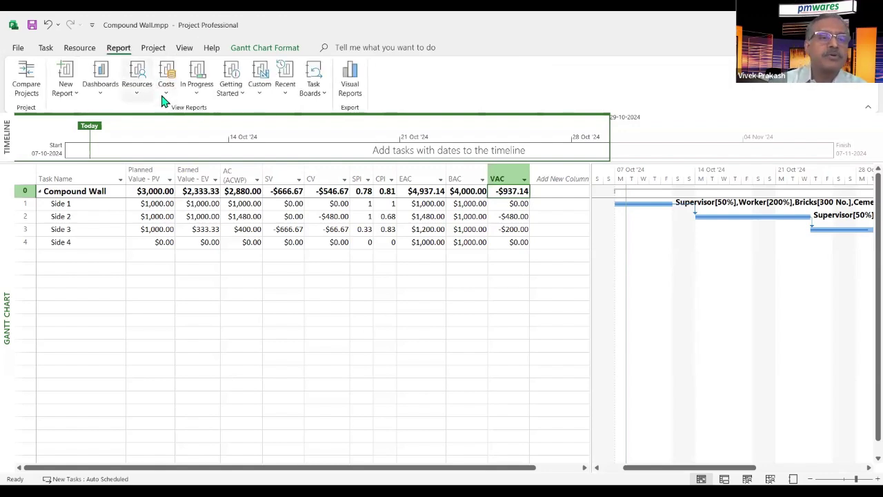
left_click(166, 95)
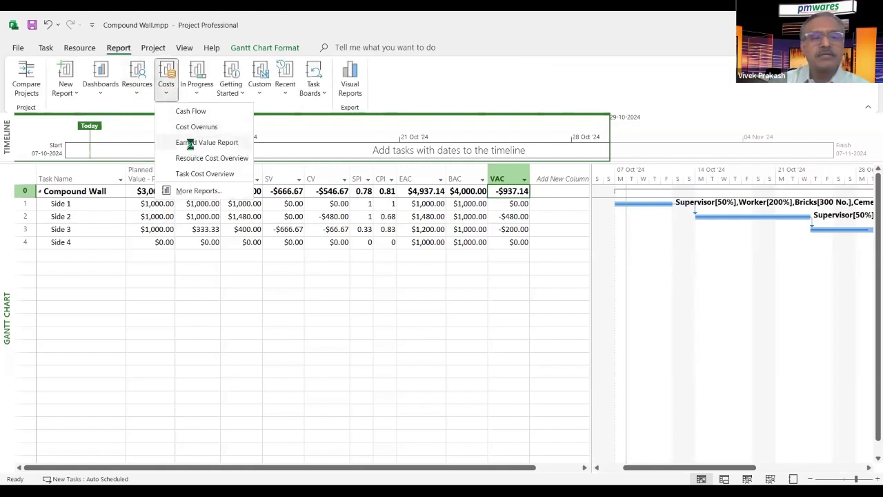
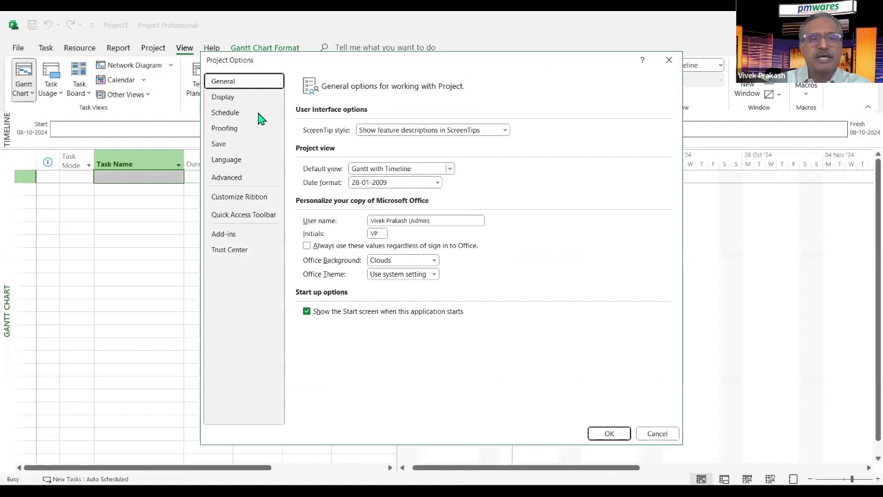
Step: Set the currency of Project1 to USD in the project's display options
left_click(221, 97)
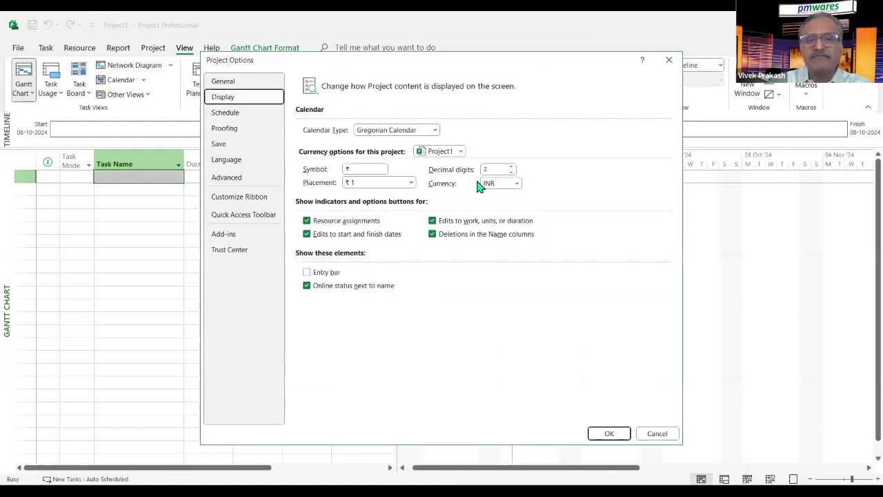
left_click(517, 184)
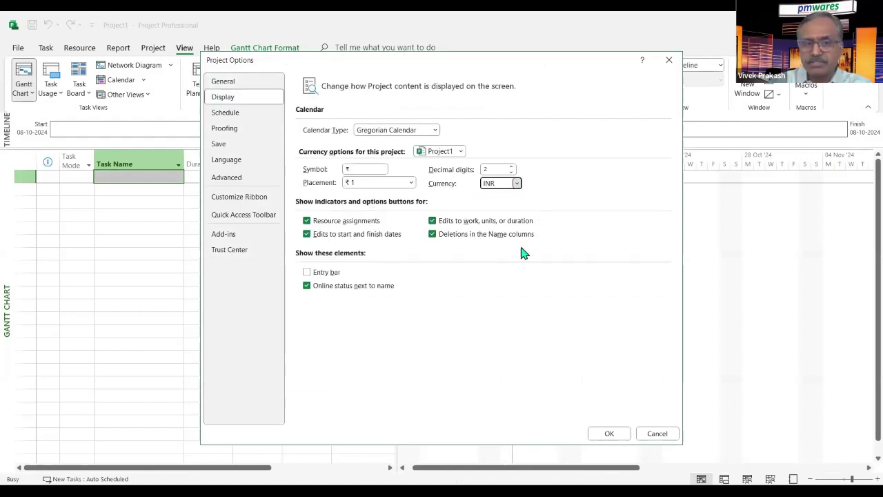
left_click(522, 337)
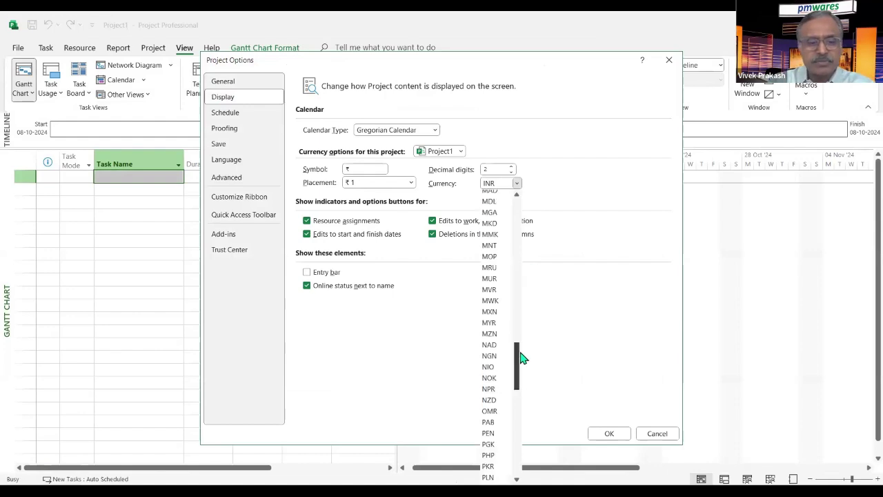
scroll(522, 357, "down", 10)
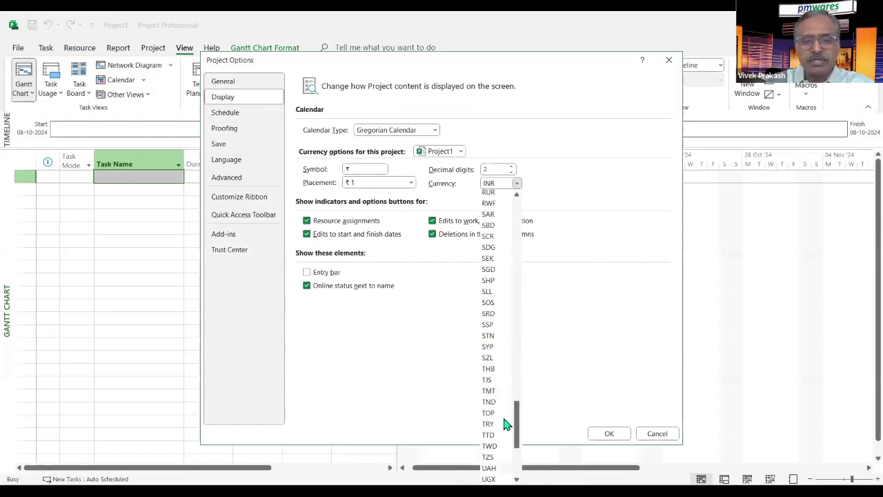
key("u")
key("u")
key("u")
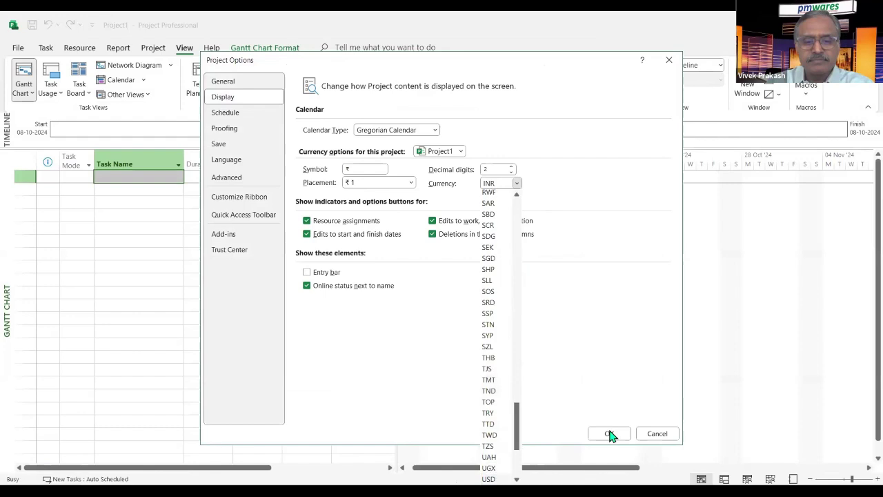
key("Return")
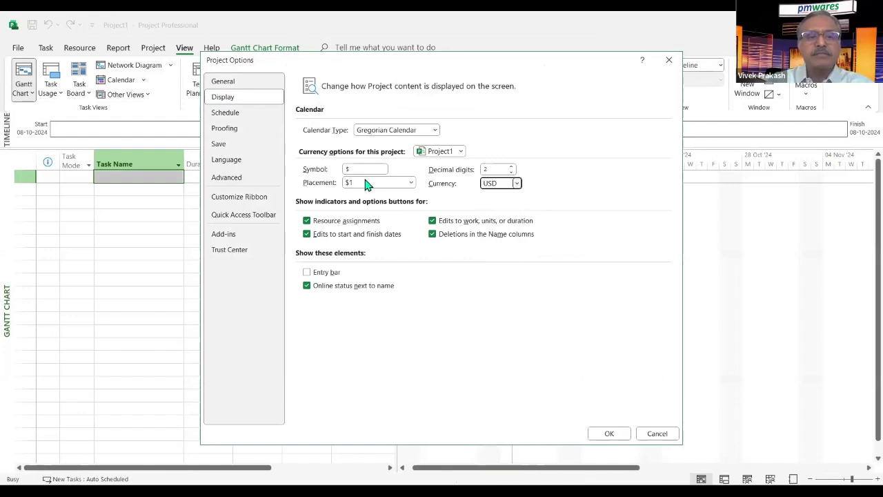
Step: Review the advanced earned value options of Project1, examining the default task earned value method and the baseline for the calculation
left_click(234, 116)
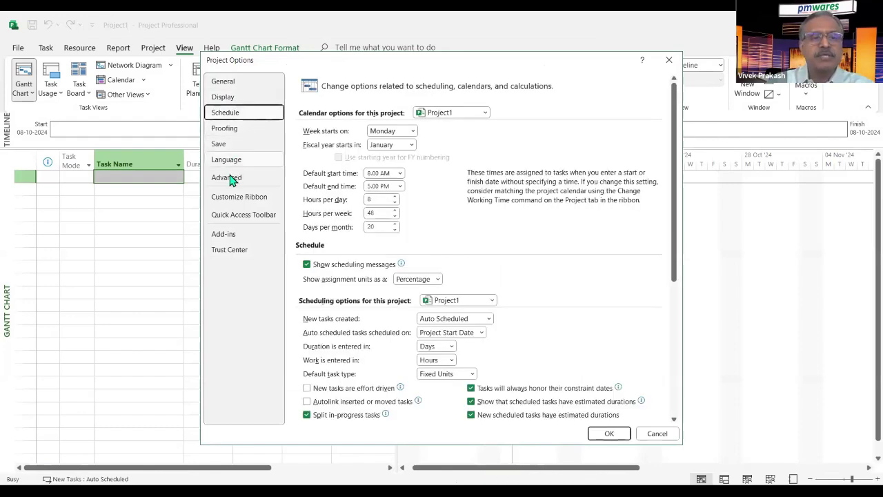
left_click(231, 177)
scroll(458, 262, "down", 10)
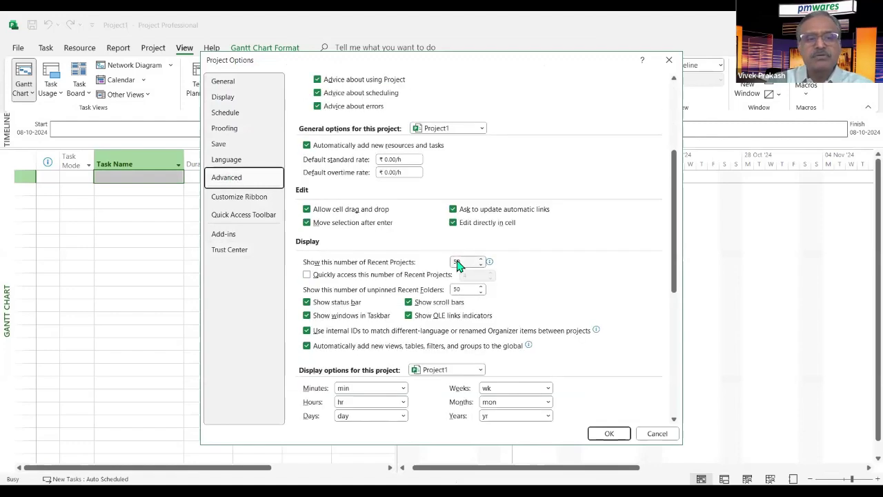
scroll(457, 263, "down", 2)
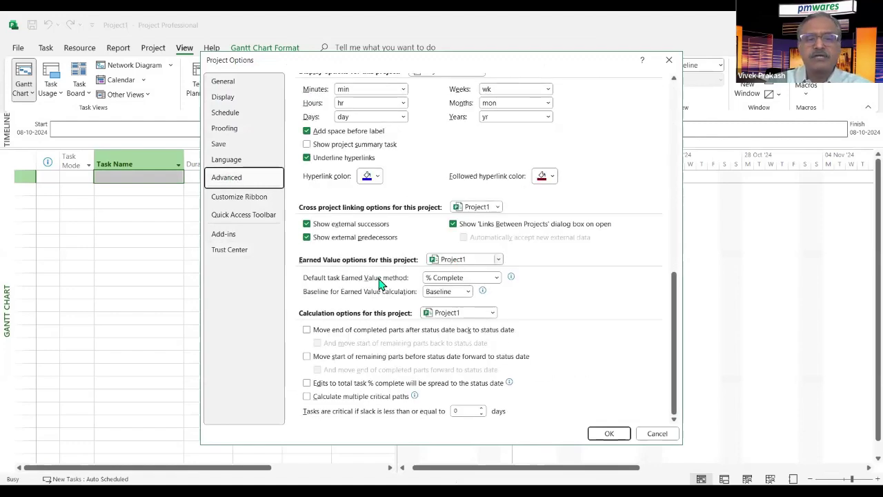
left_click(476, 279)
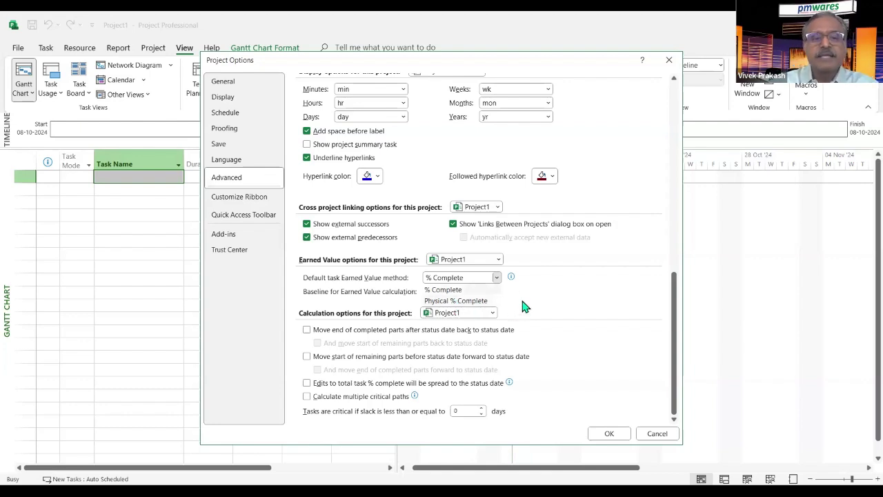
left_click(396, 305)
left_click(468, 291)
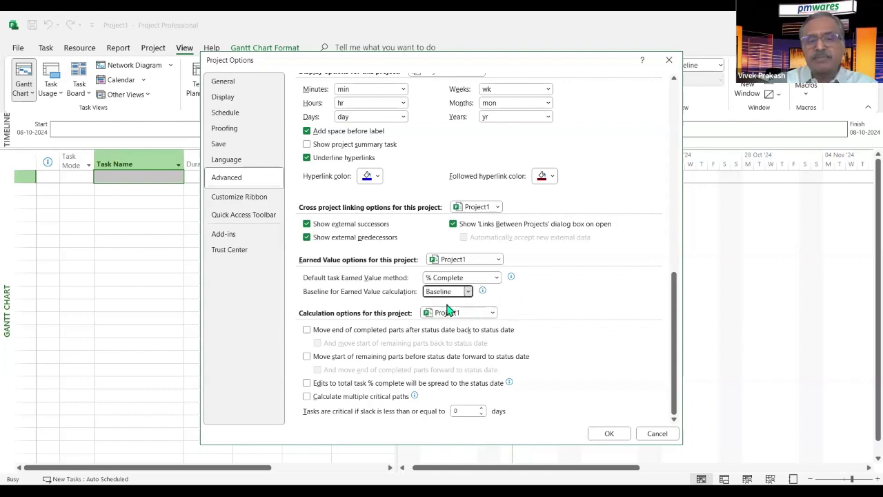
left_click(550, 306)
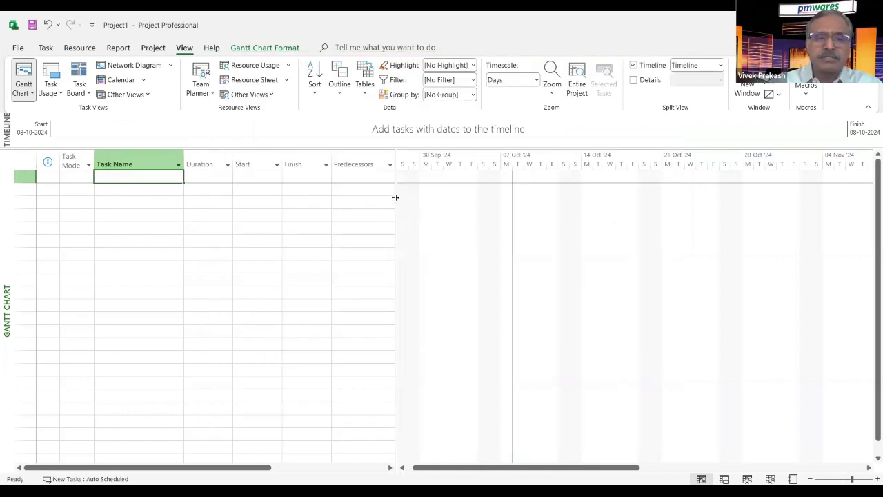
Step: Widen the task table and enter the tasks Side 1, Side 2, Side 3 and Side 4
left_click_drag(395, 197, 501, 199)
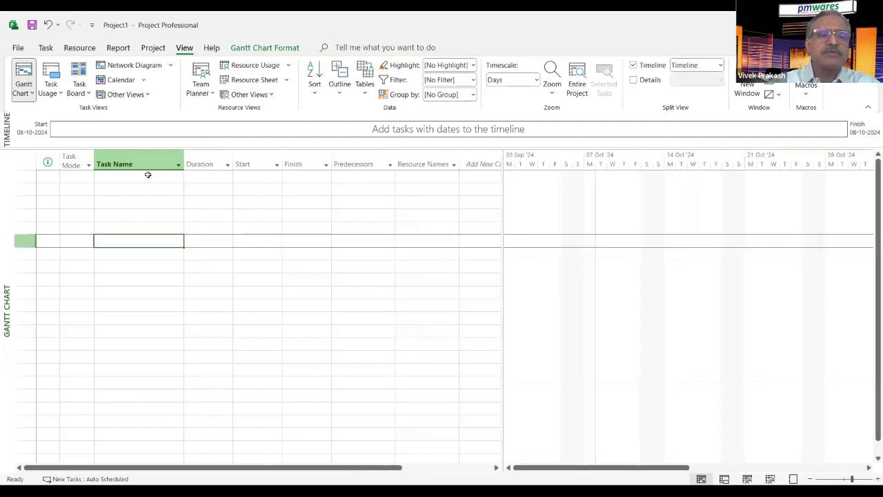
type("Side 1")
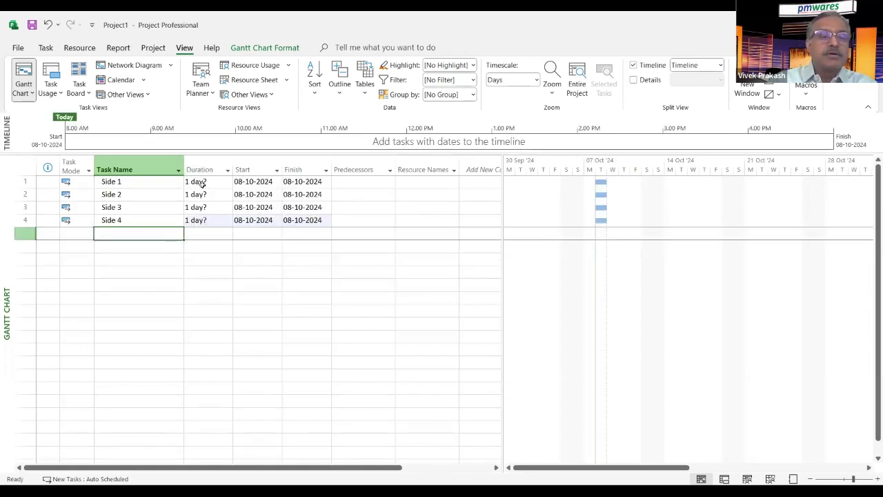
Step: Set the durations of Side 1 through Side 4 to 5 days each and narrow the Task Name column
left_click(202, 182)
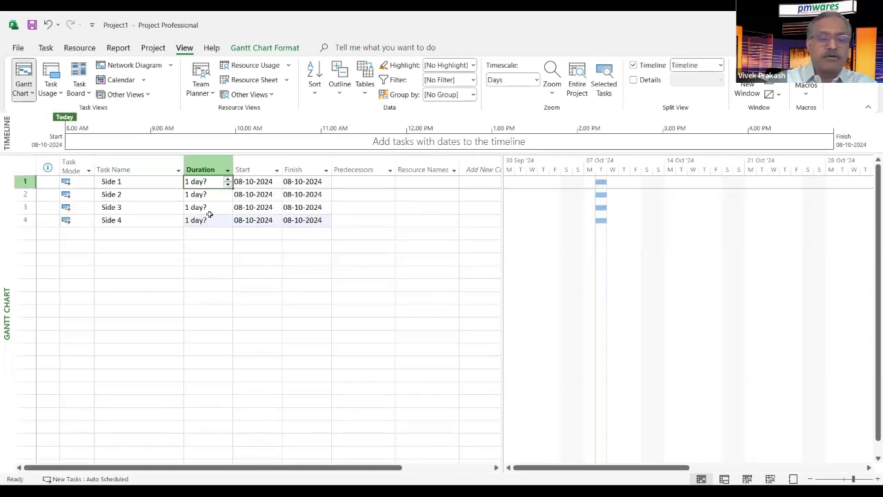
type("5")
key("Return")
type("5")
key("Return")
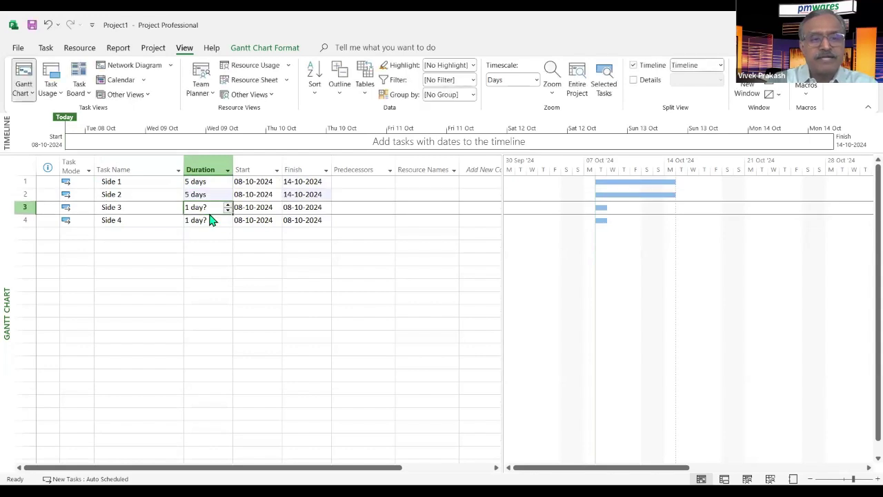
type("5")
key("Return")
type("5")
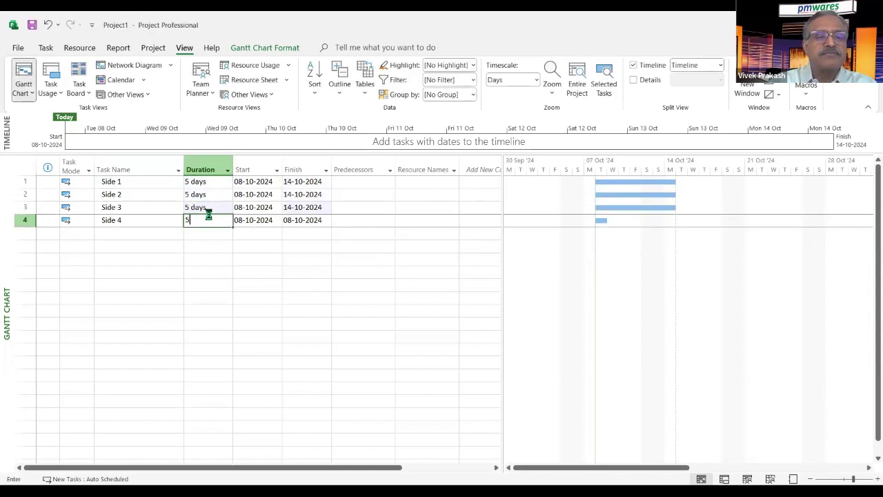
key("Return")
left_click(209, 213)
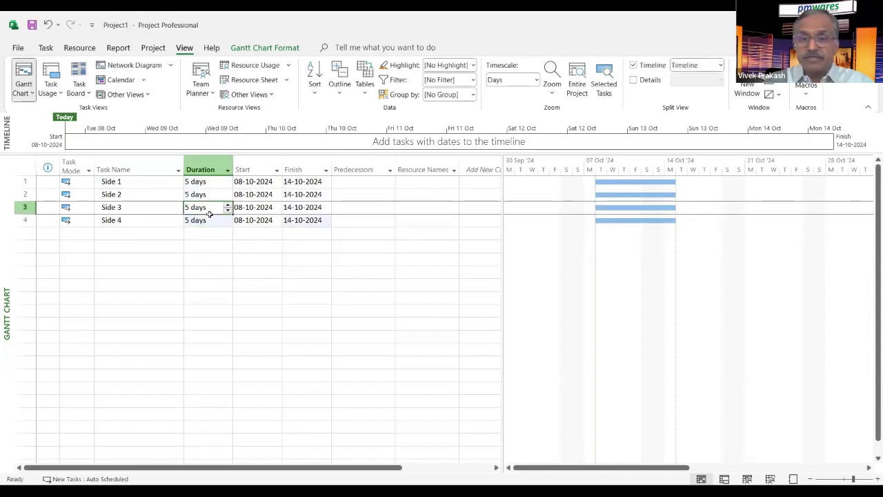
left_click_drag(183, 164, 161, 162)
Step: Set the project's start date to 07-10-2024 in the project information
left_click(152, 49)
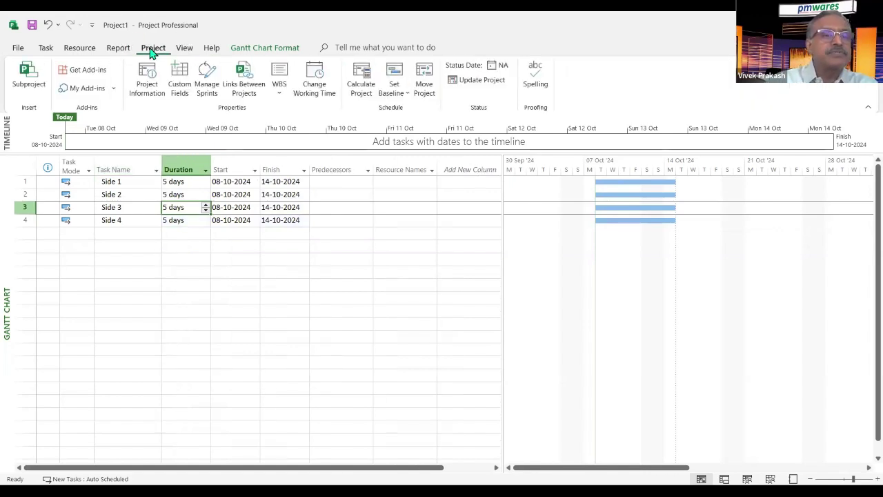
left_click(147, 84)
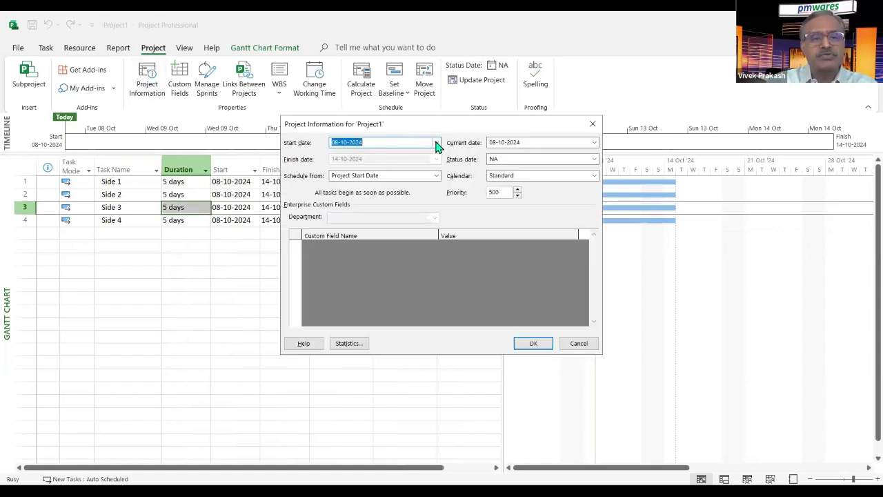
left_click(436, 143)
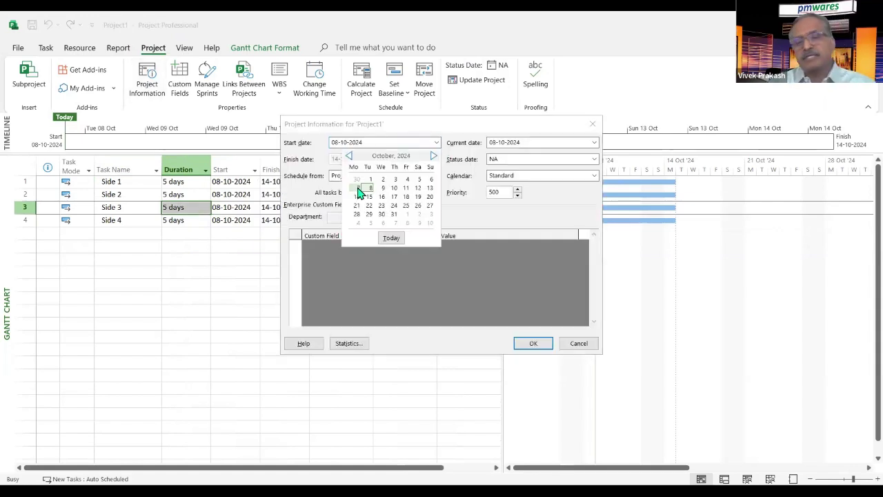
left_click(357, 188)
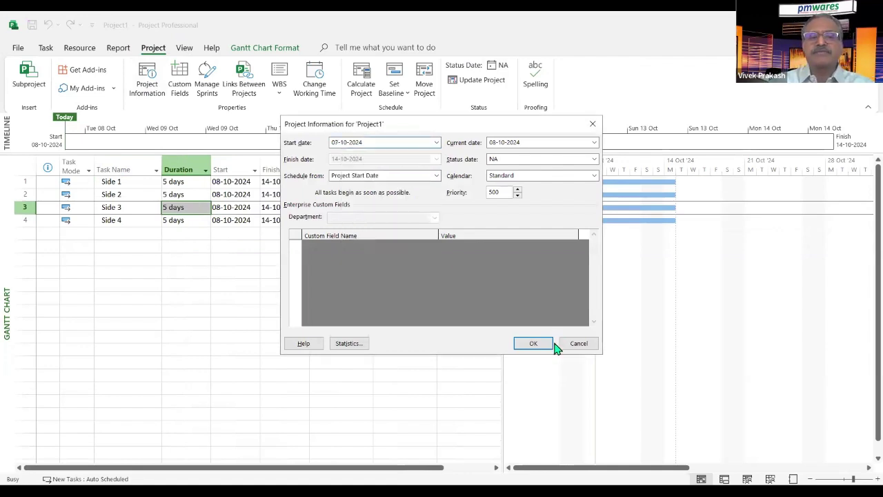
left_click(540, 344)
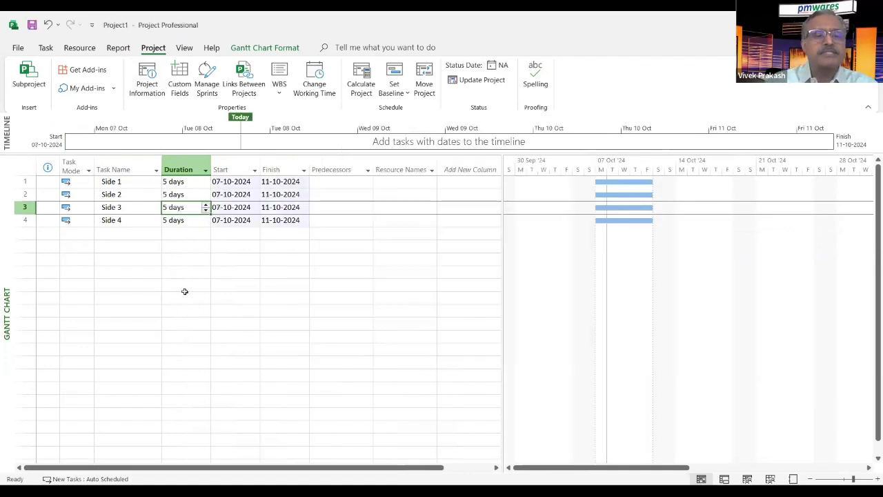
left_click(176, 285)
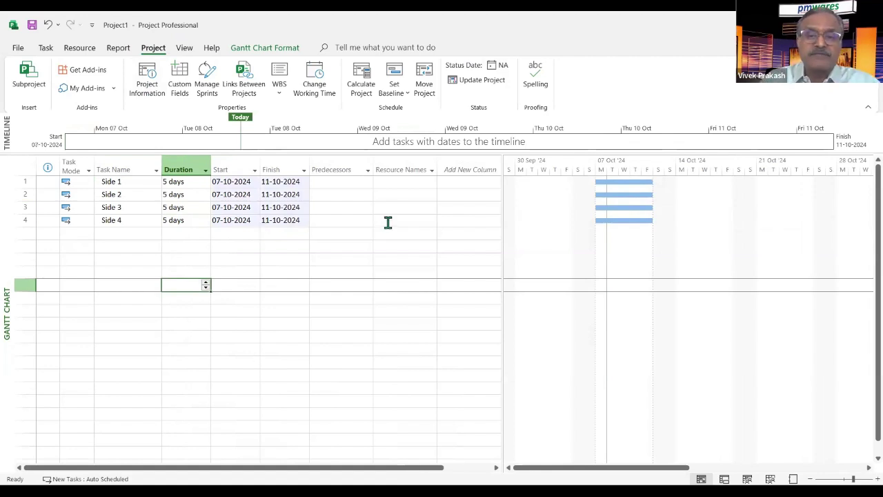
Step: Link Side 1 through Side 4 in sequence and narrow the task table to give the Gantt chart more room
left_click_drag(127, 181, 127, 215)
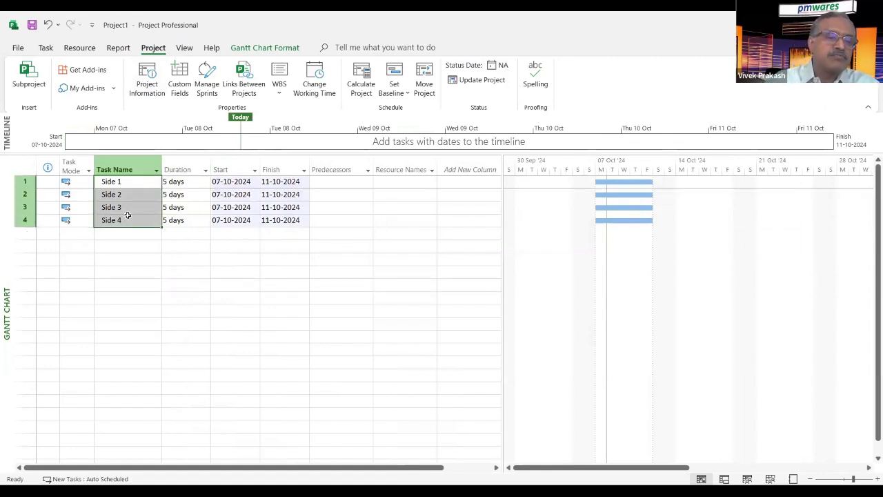
scroll(285, 92, "up", 3)
left_click(297, 88)
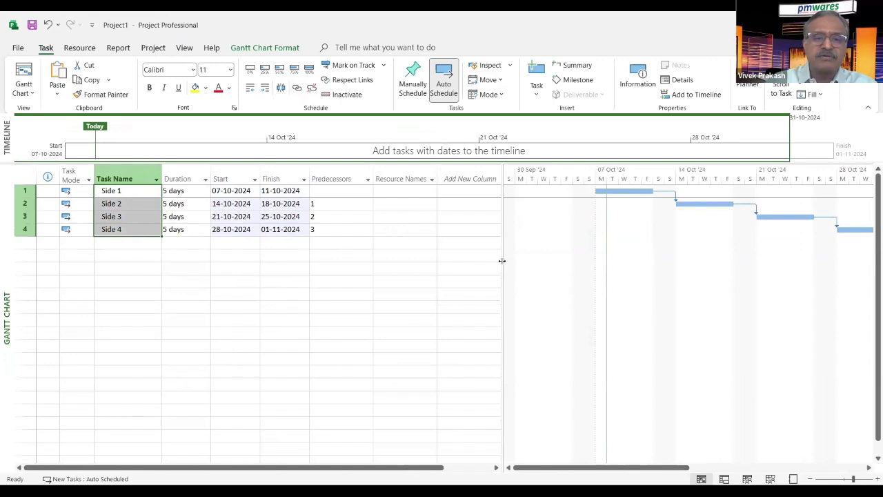
left_click_drag(502, 261, 469, 267)
left_click(234, 256)
left_click(144, 255)
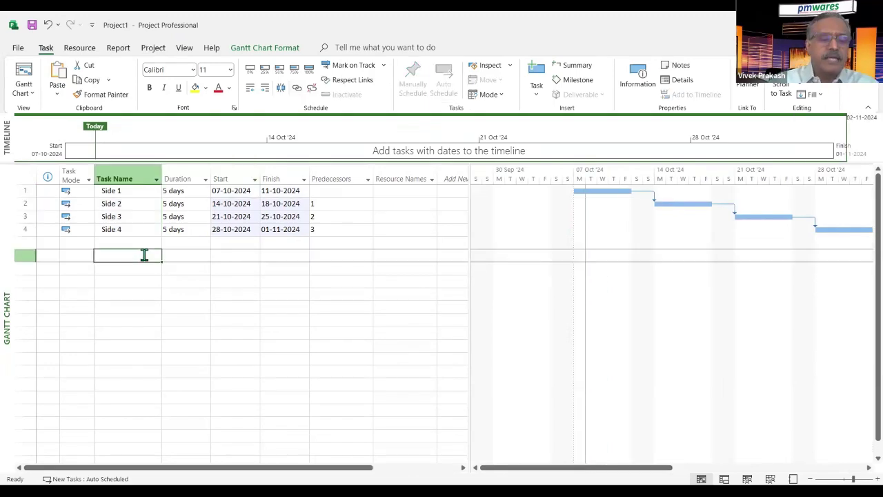
key("ctrl+s")
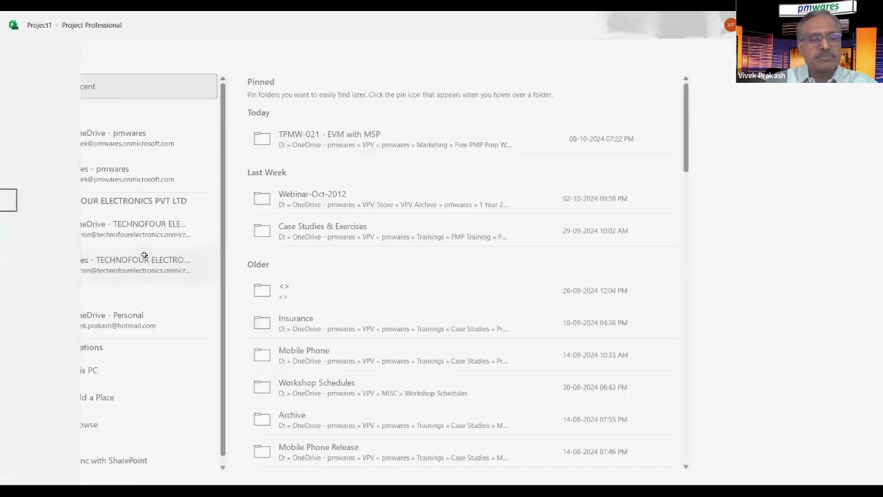
key("Escape")
left_click(134, 229)
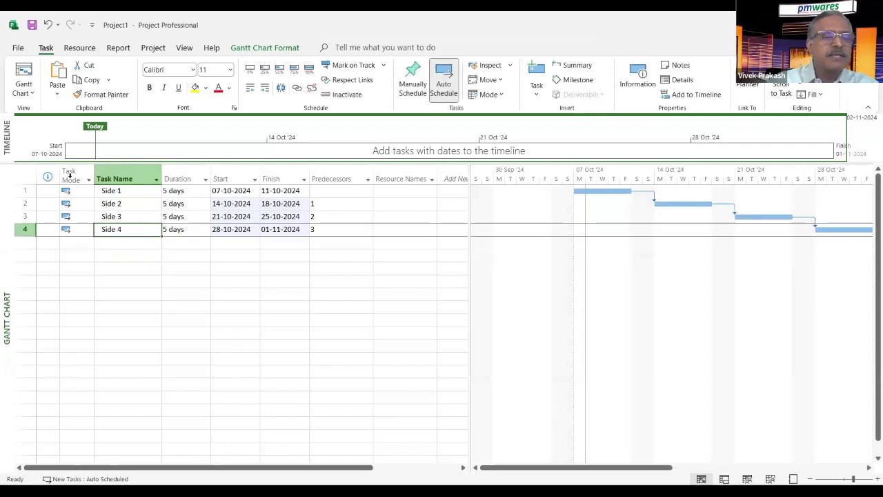
Step: Save the project as Compound Wall.mpp in the TPMW-021 - EVM with MSP folder
left_click(28, 46)
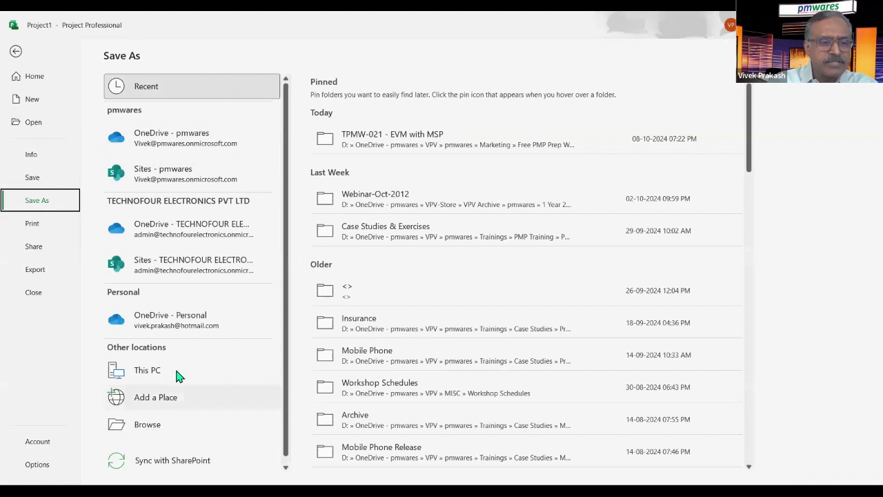
left_click(169, 428)
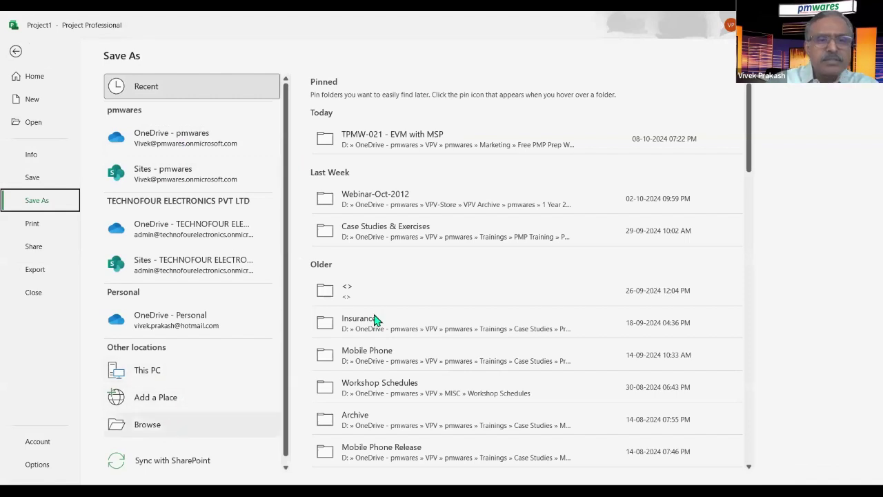
left_click(418, 141)
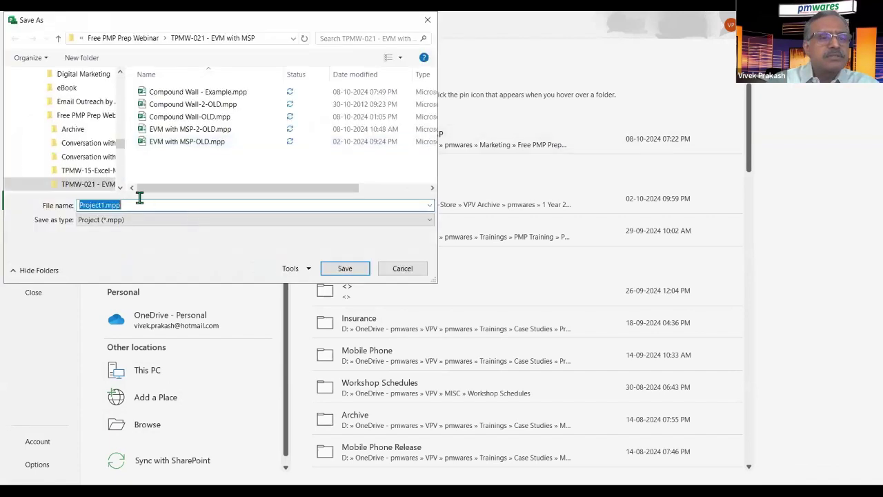
key("End")
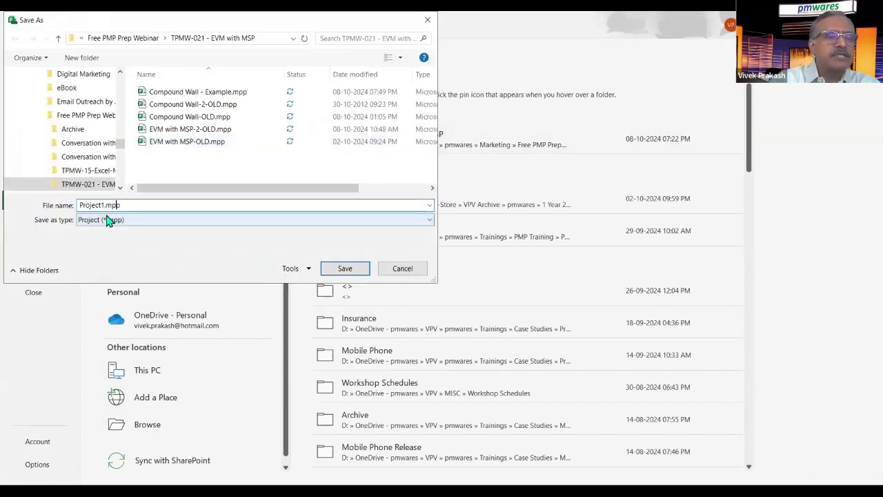
left_click(198, 97)
key("Home")
left_click(163, 204)
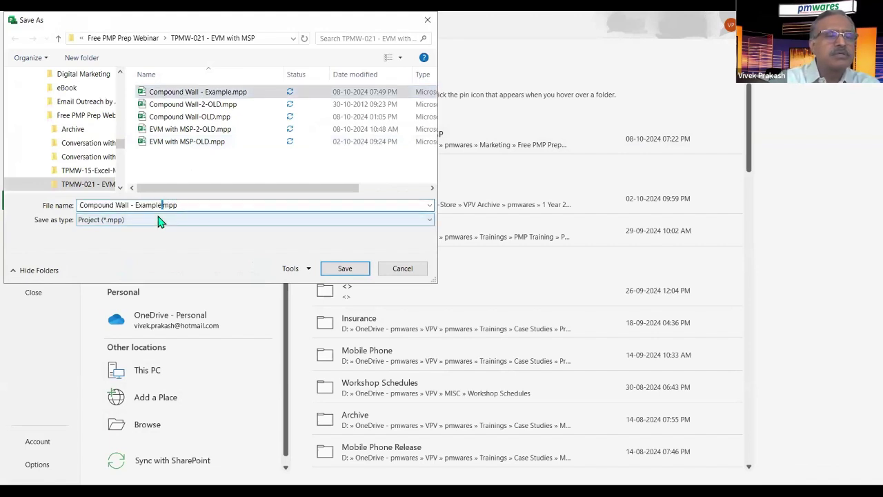
key("BackSpace")
key("BackSpace")
key("BackSpace")
key("BackSpace")
key("BackSpace")
key("BackSpace")
key("BackSpace")
key("BackSpace")
key("BackSpace")
key("BackSpace")
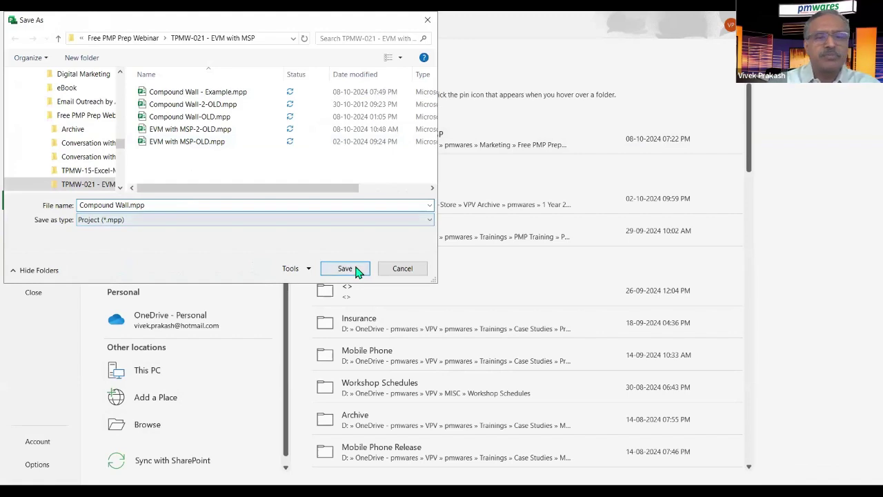
left_click(356, 269)
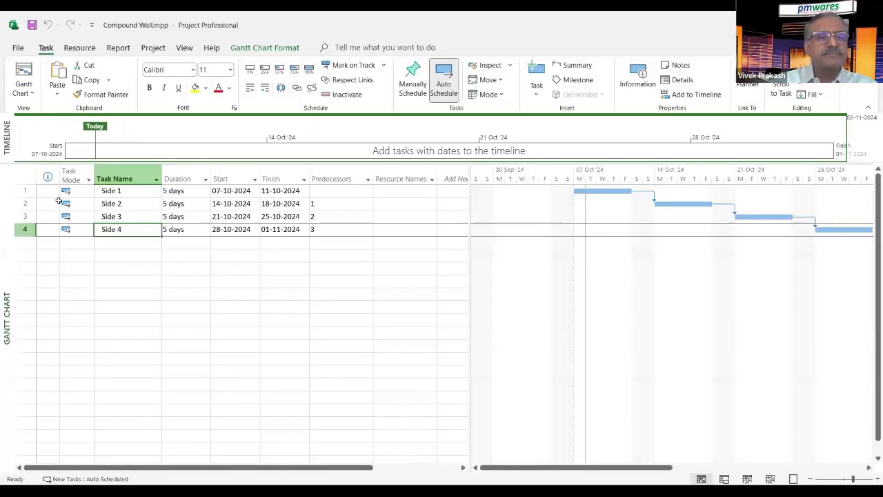
Step: Show the project summary task above the four sides and fit the Task Name column to its contents
left_click(258, 48)
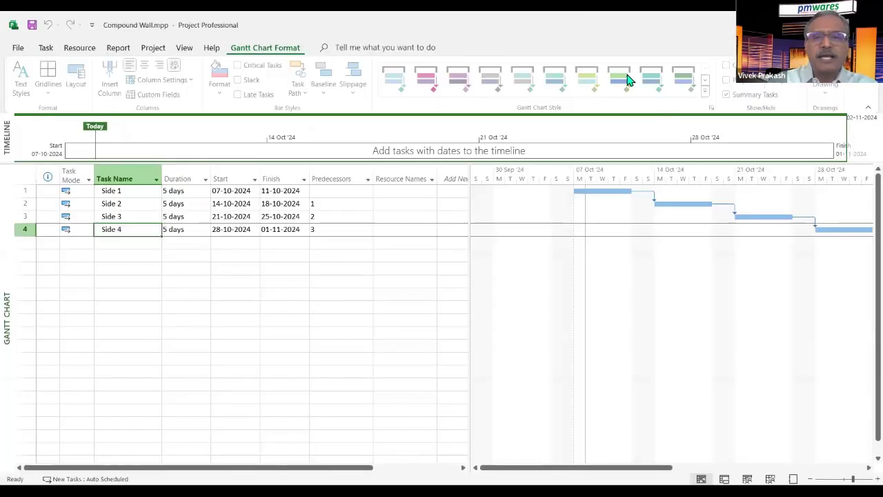
left_click(728, 79)
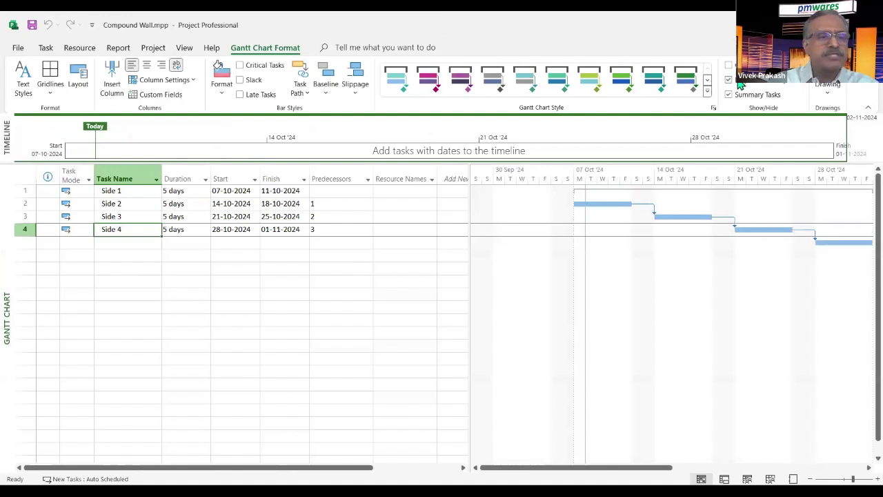
double_click(162, 176)
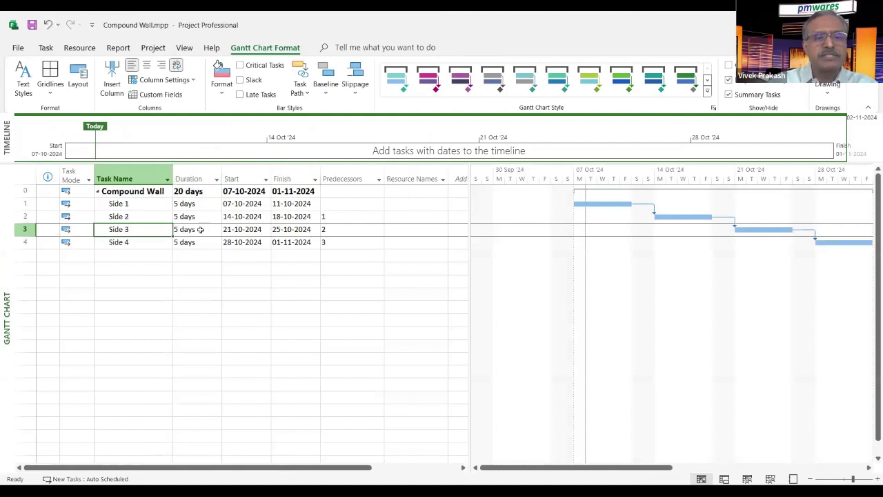
left_click(128, 279)
left_click(126, 245)
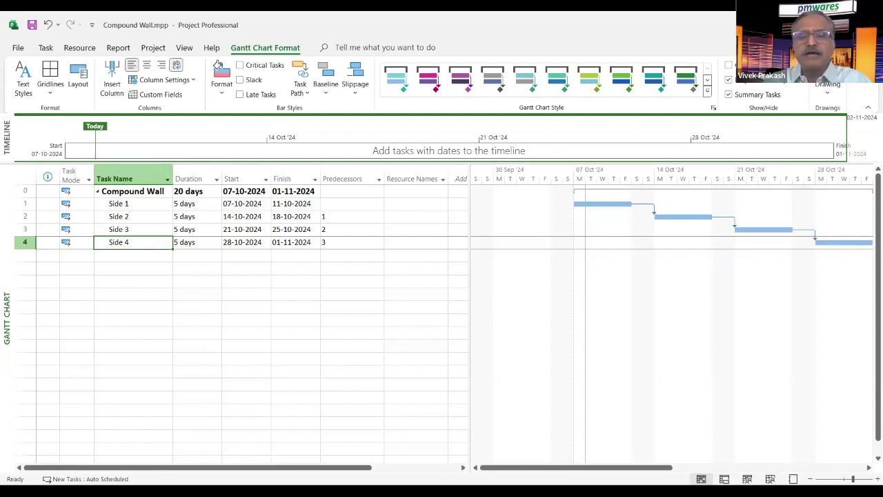
Step: Switch to the resource sheet and enter the resources Supervisor, Worker and Bricks
left_click(770, 479)
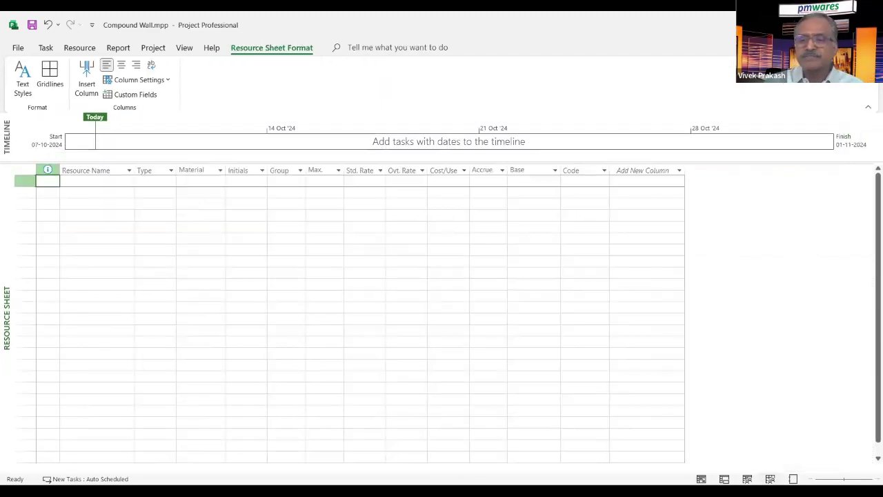
left_click(99, 223)
left_click(103, 183)
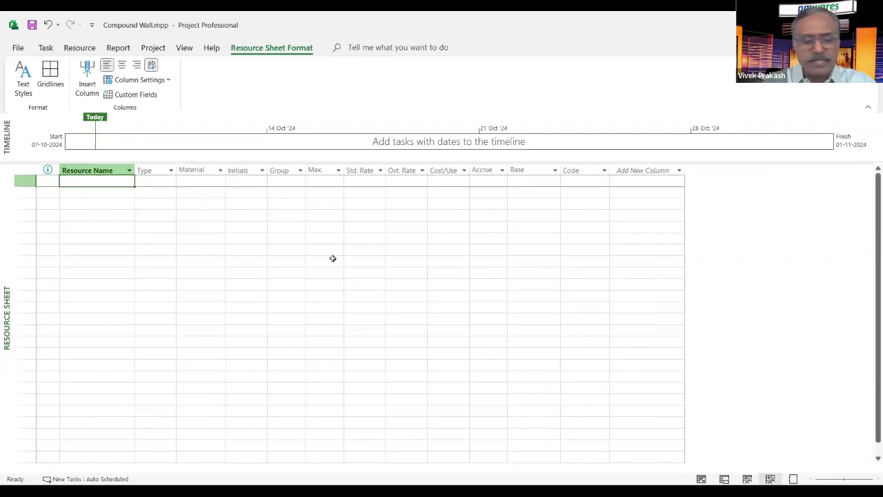
type("Supervisor")
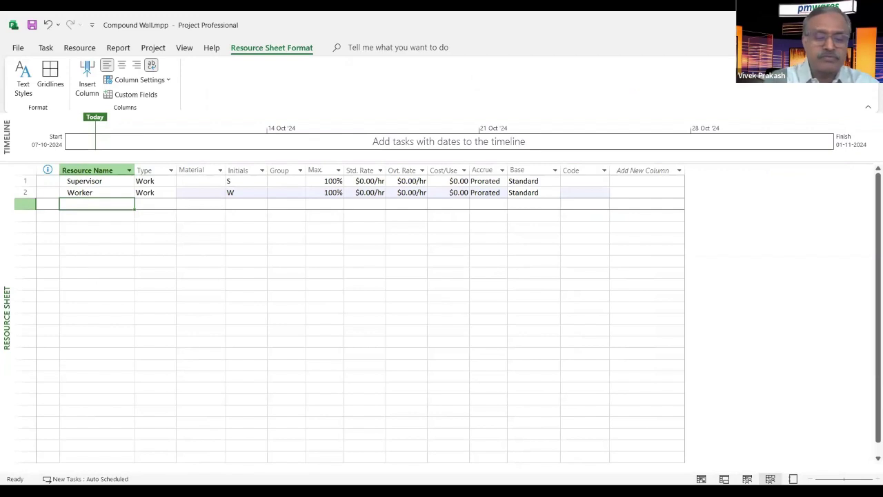
type("B")
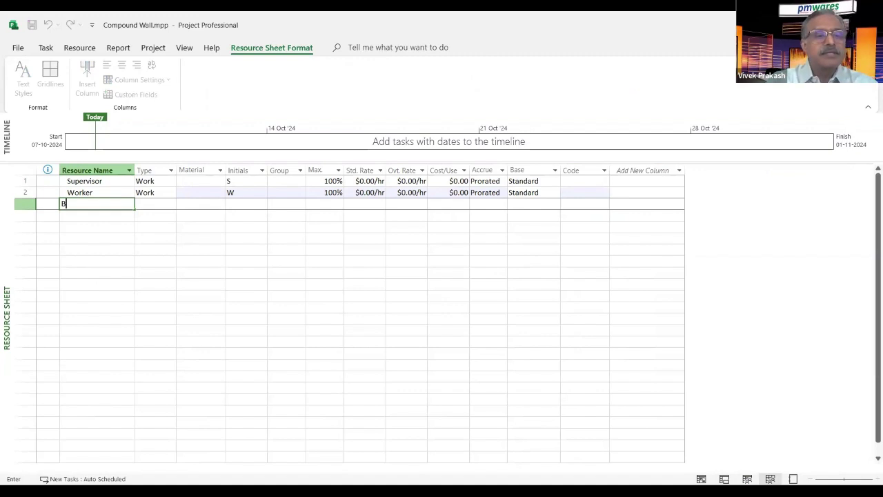
type("rcks")
key("Return")
key("Up")
key("F2")
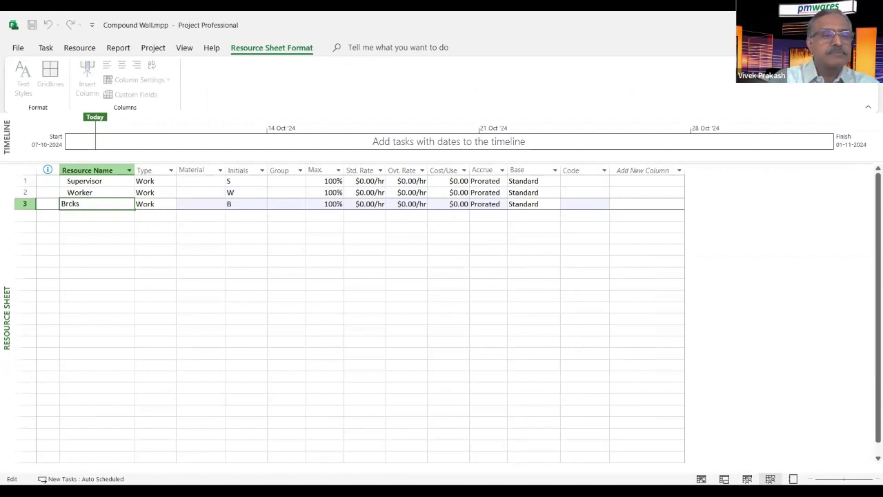
type("i")
key("Return")
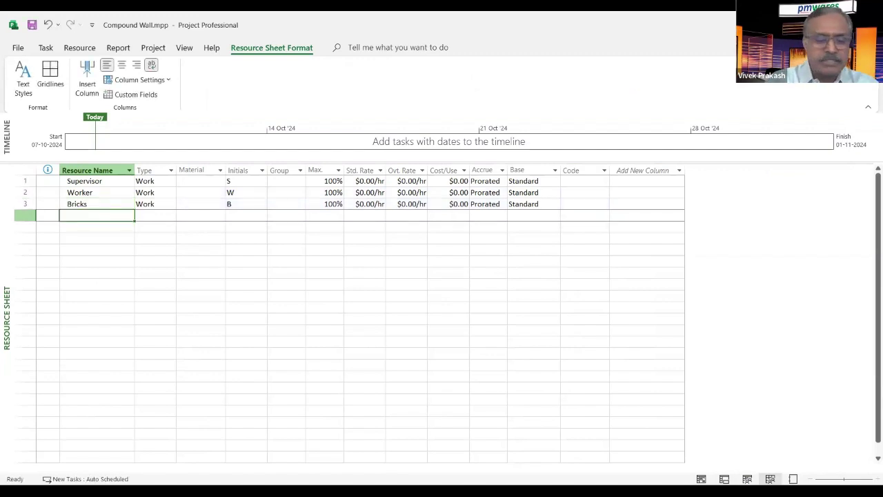
Step: Add the resources Cement, Sand and Mixer below Bricks
type("C")
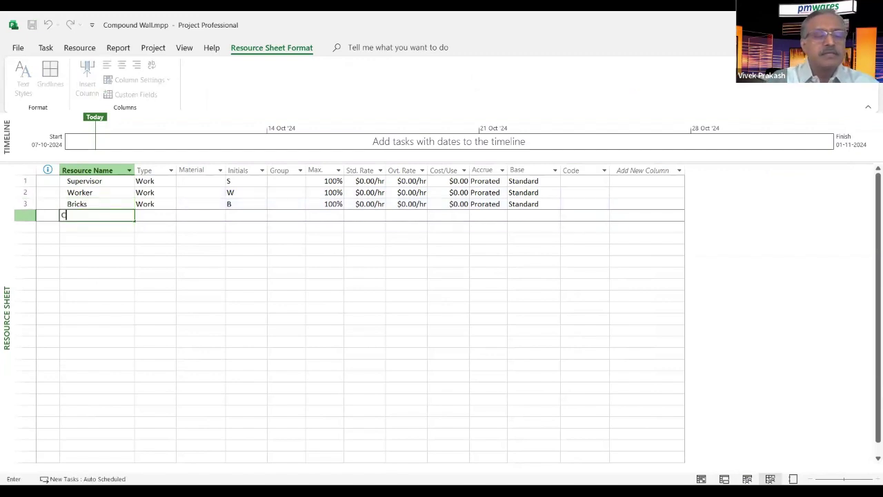
type("ement")
key("Return")
type("S")
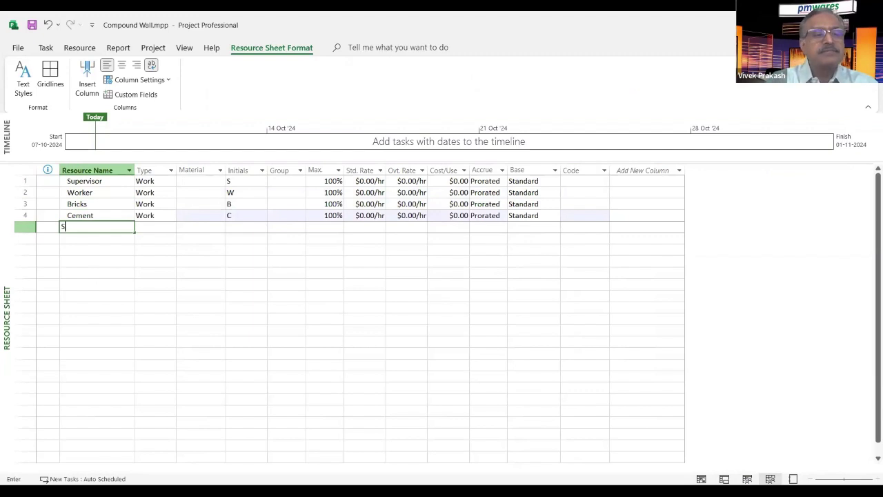
type("and")
key("Return")
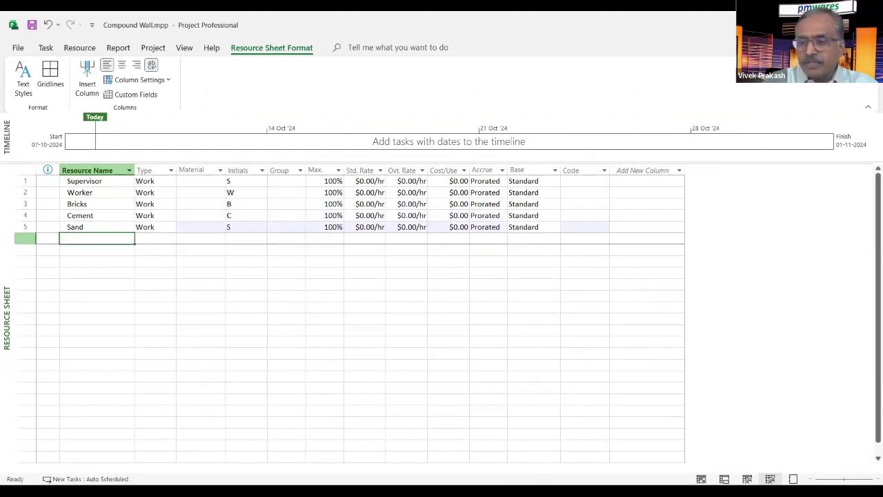
type("M")
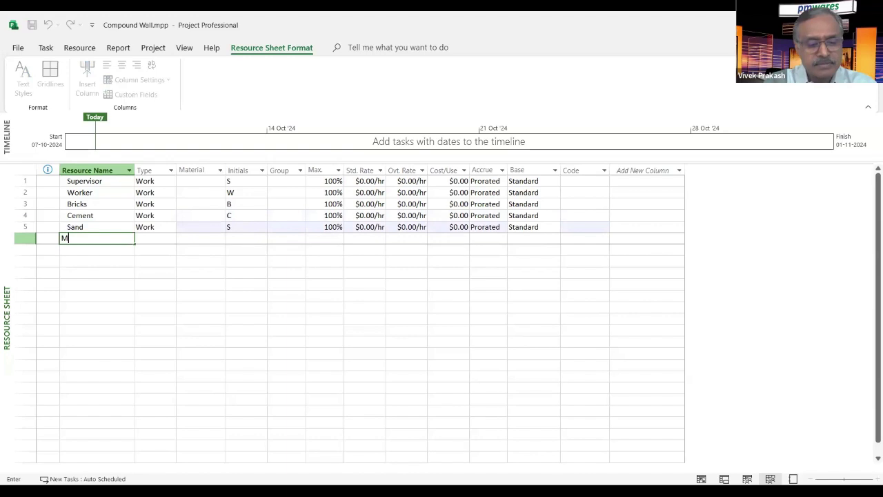
type("ixer")
key("Return")
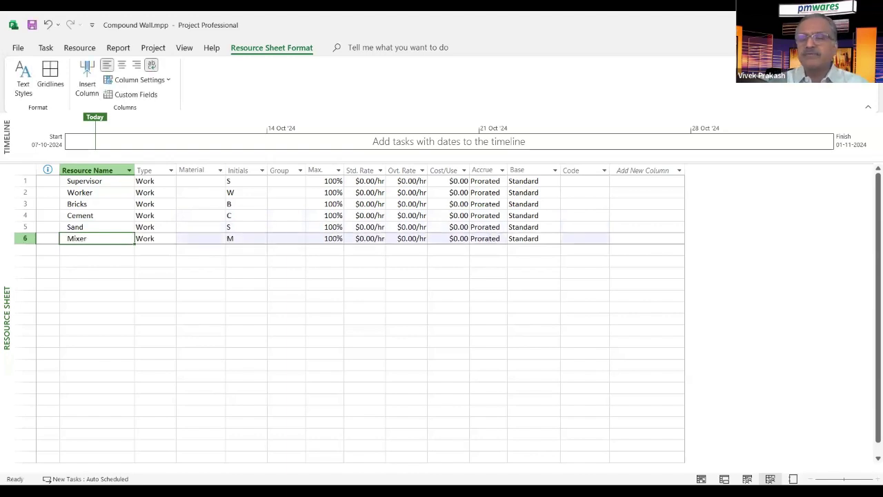
Step: Set the resource type of Bricks, Cement and Sand to Material
key("Up")
key("Up")
key("Up")
key("Up")
key("Up")
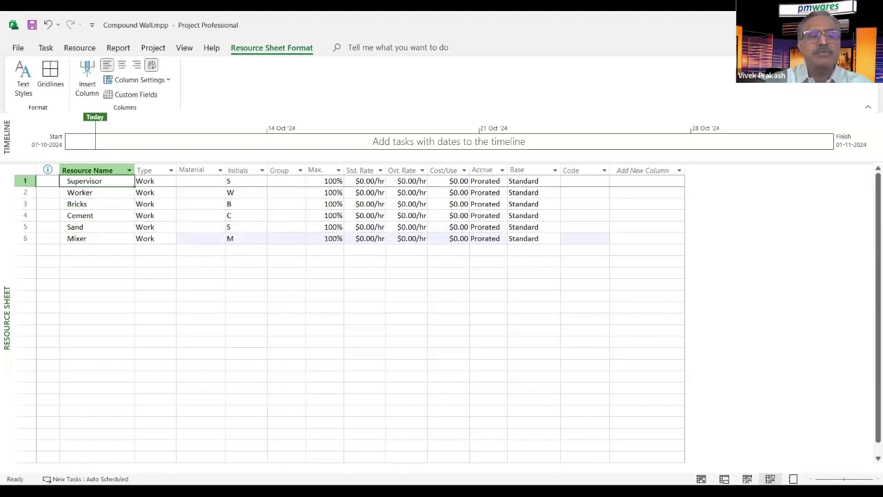
key("Right")
left_click(96, 181)
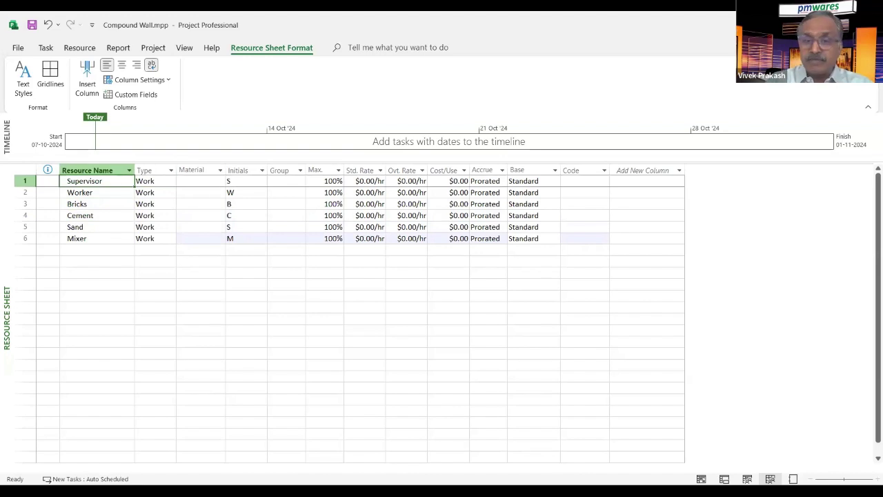
key("Right")
key("Down")
key("Down")
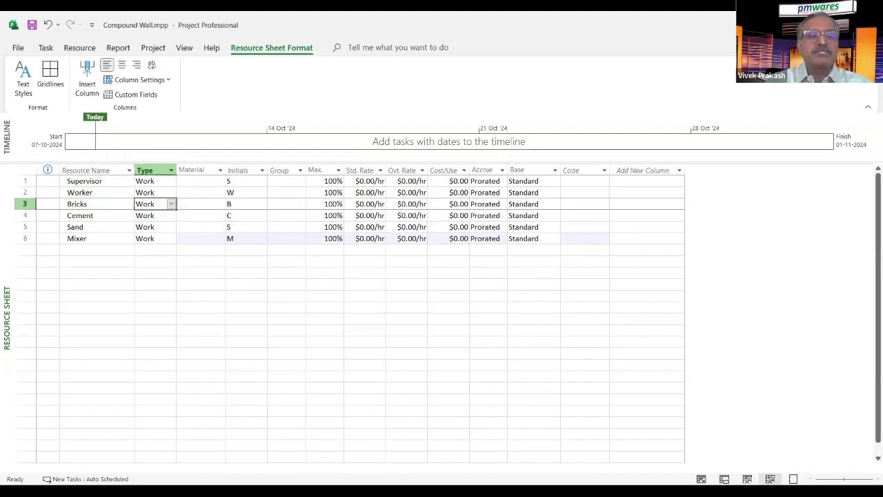
type("Mm")
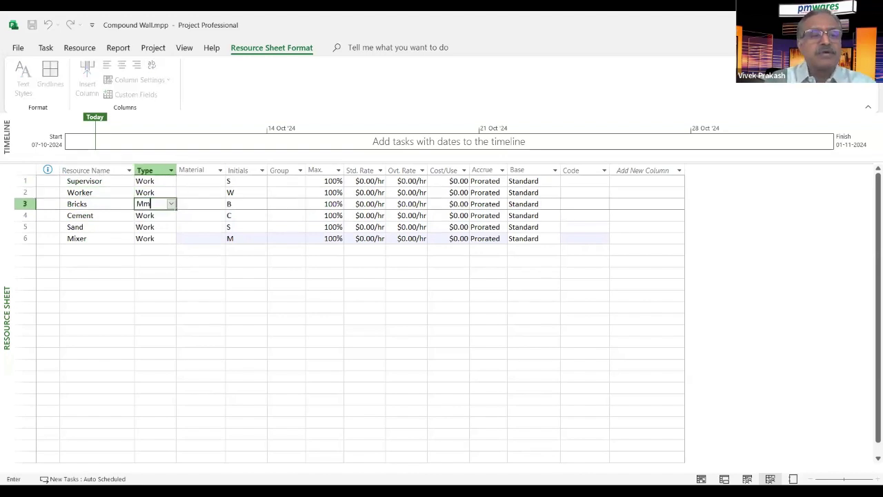
key("Escape")
key("Down")
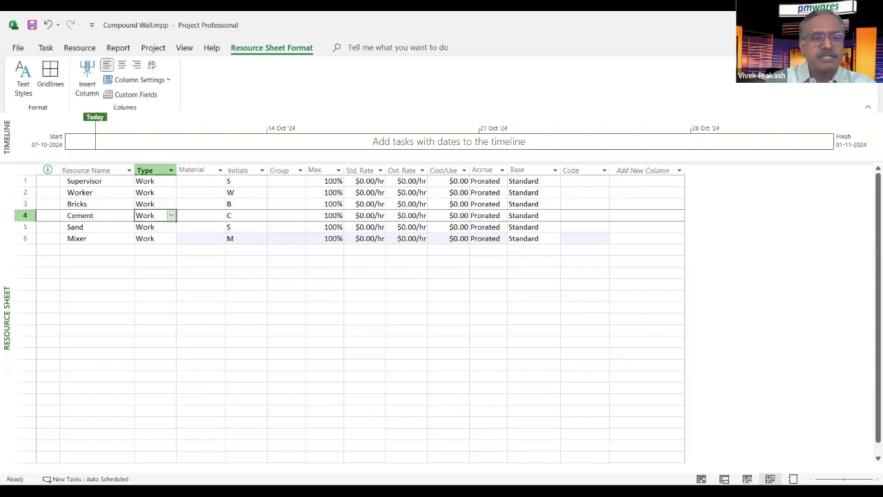
key("Up")
type("Material")
key("Return")
type("m")
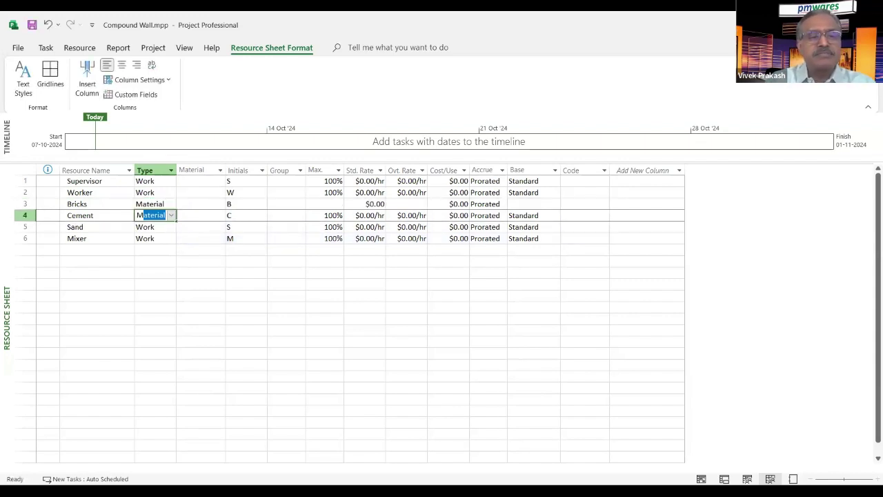
key("Return")
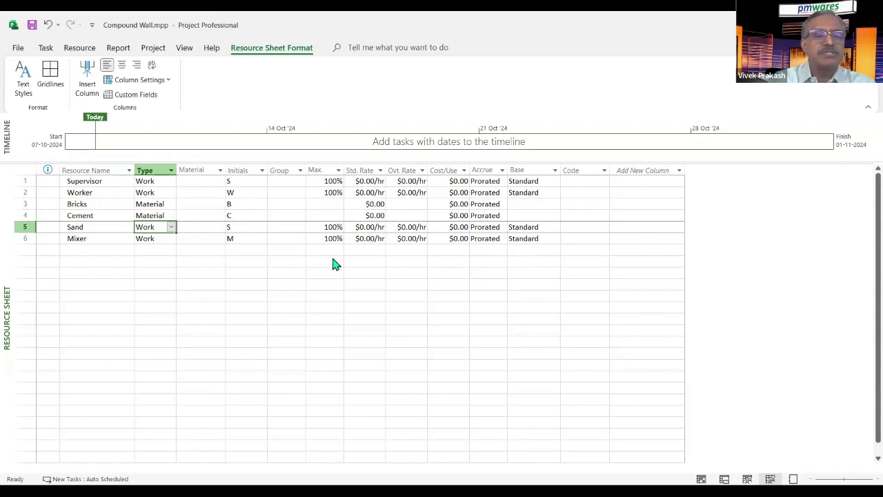
type("m")
key("Return")
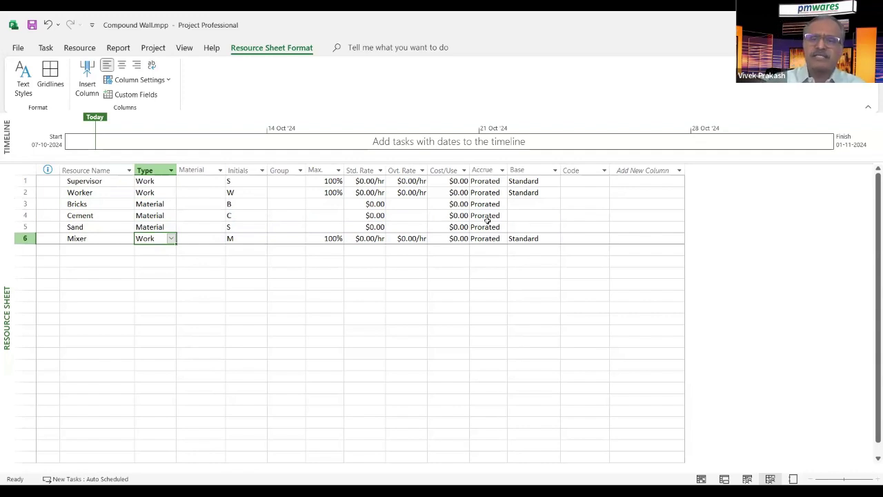
key("Down")
key("Up")
key("Up")
key("Up")
key("Up")
key("Up")
key("Up")
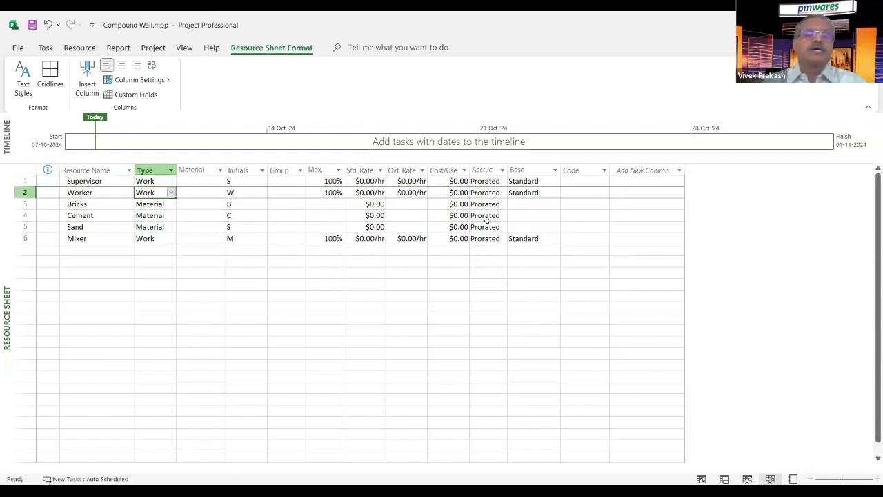
Step: Set the material label of the Bricks resource to No
key("Right")
key("Down")
key("Down")
key("Down")
key("Down")
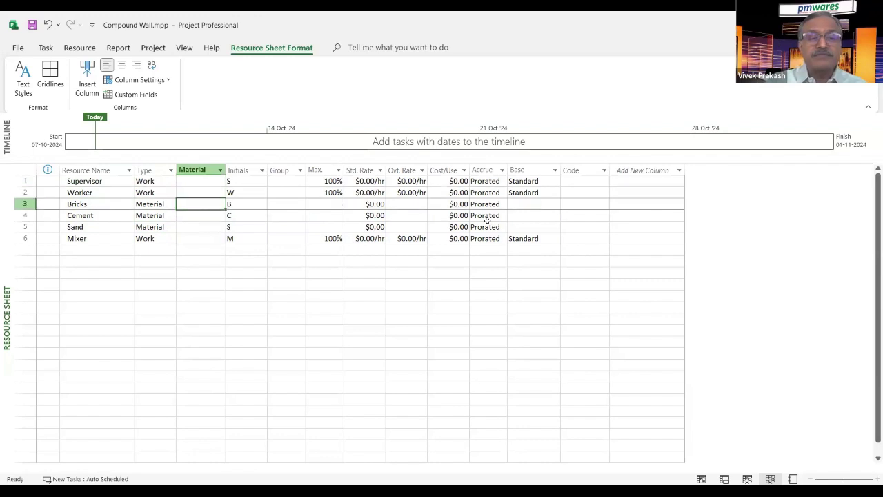
key("Up")
key("Up")
key("Up")
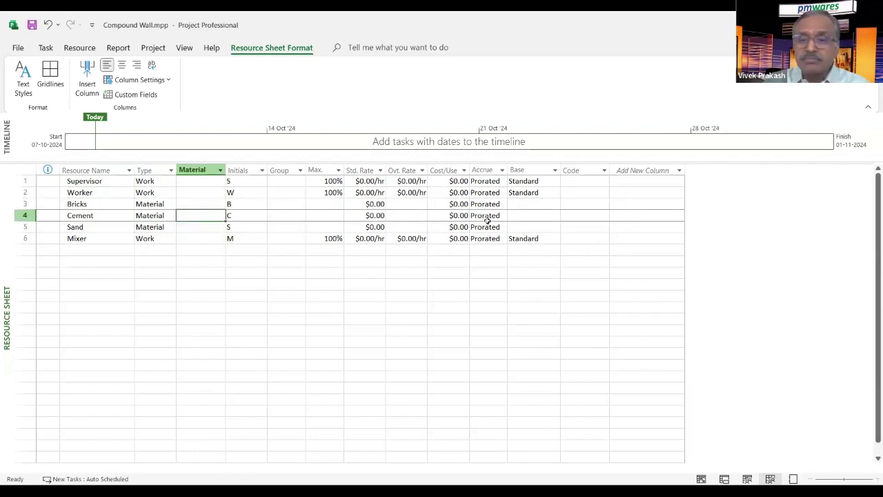
key("Down")
key("Down")
key("Up")
key("Up")
key("Up")
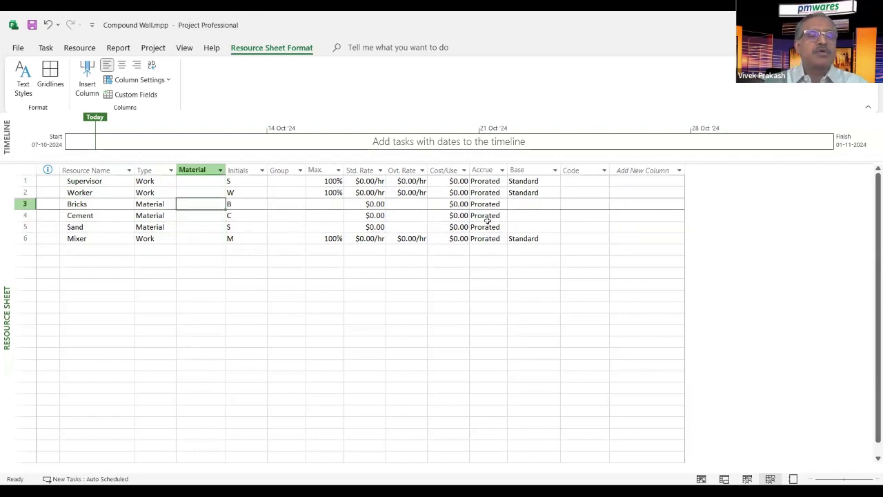
type("N")
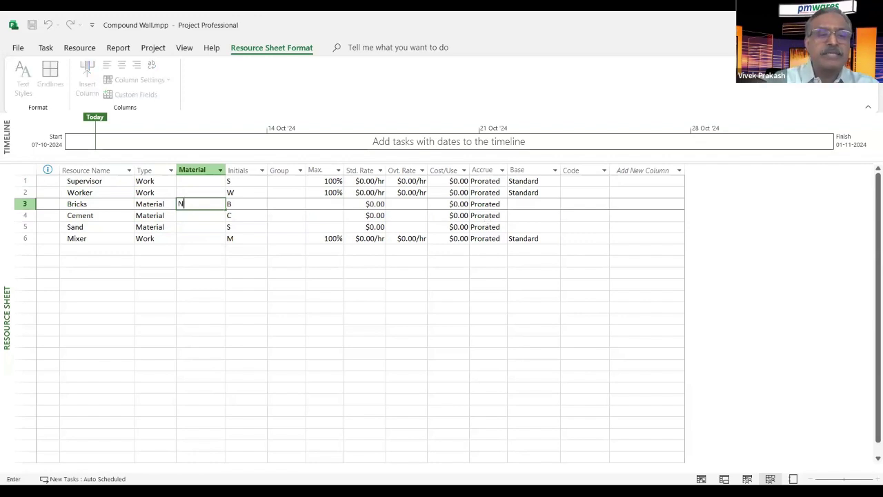
type("o.")
key("Return")
Step: Set the material label of Cement to Bags and that of Sand to CUM
type("Ba")
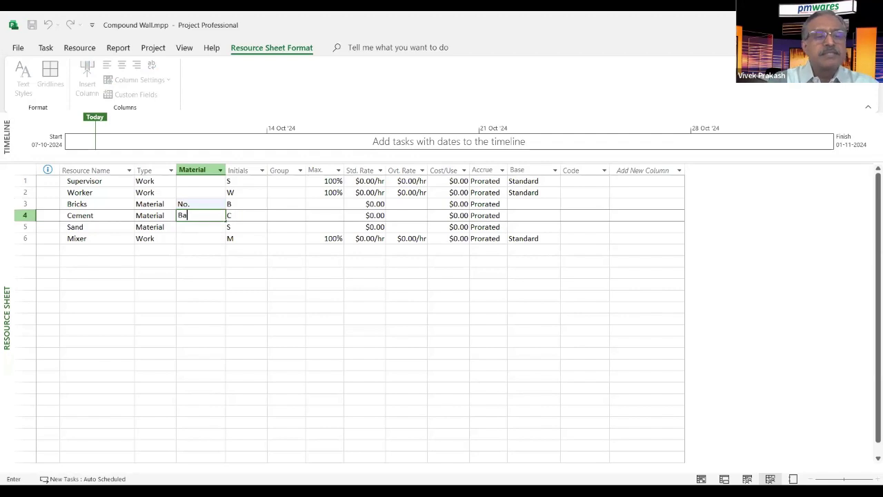
type("g")
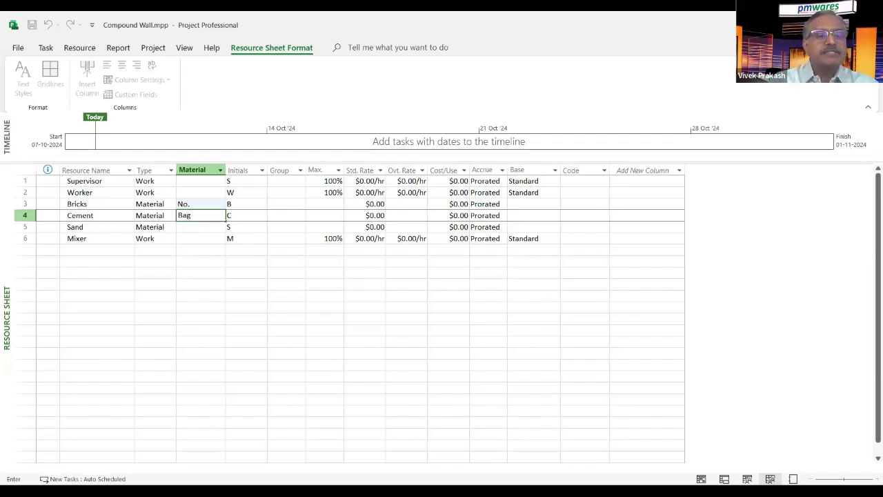
type("s")
key("Return")
type("C")
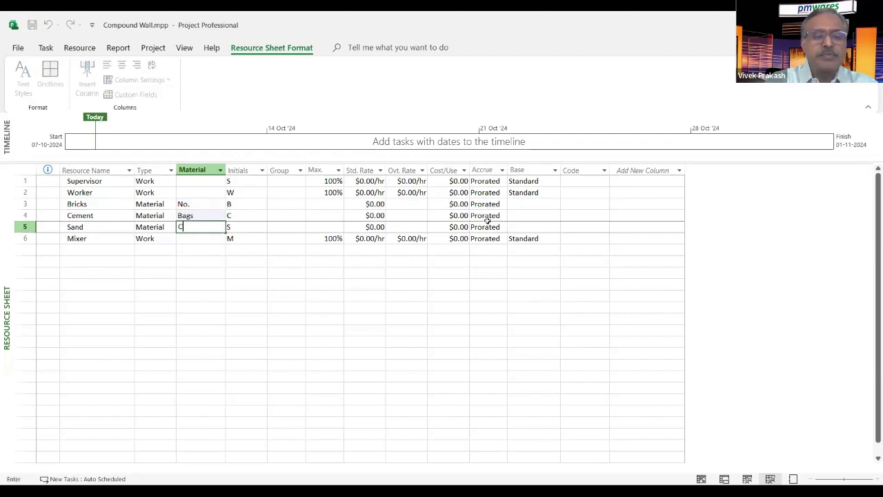
type("UM")
key("Return")
Step: Set the standard rate of Supervisor to $10.00 per hour and that of Worker to $5.00 per hour
key("Up")
key("Up")
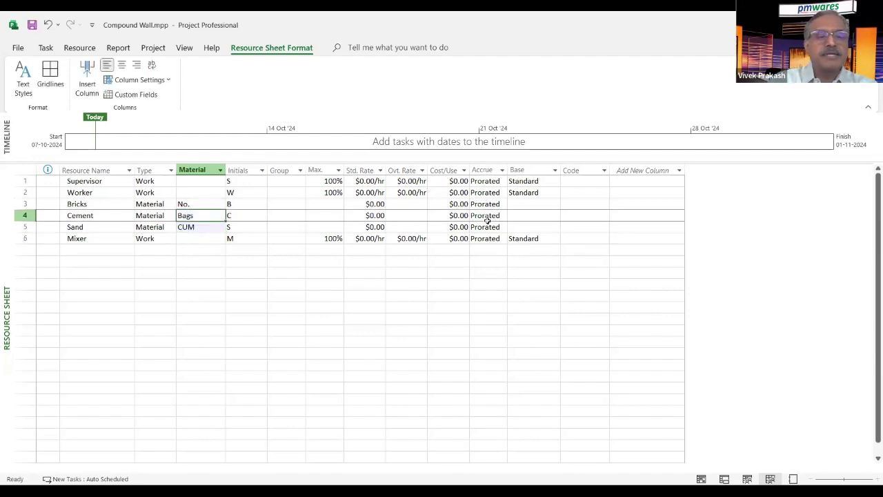
key("Down")
key("Up")
key("Up")
key("Up")
key("Up")
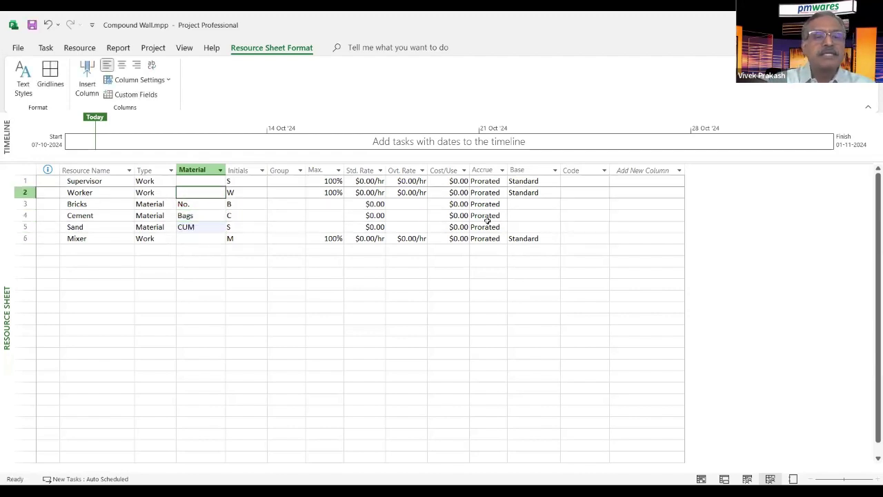
key("Right")
key("Right")
key("Right")
key("Right")
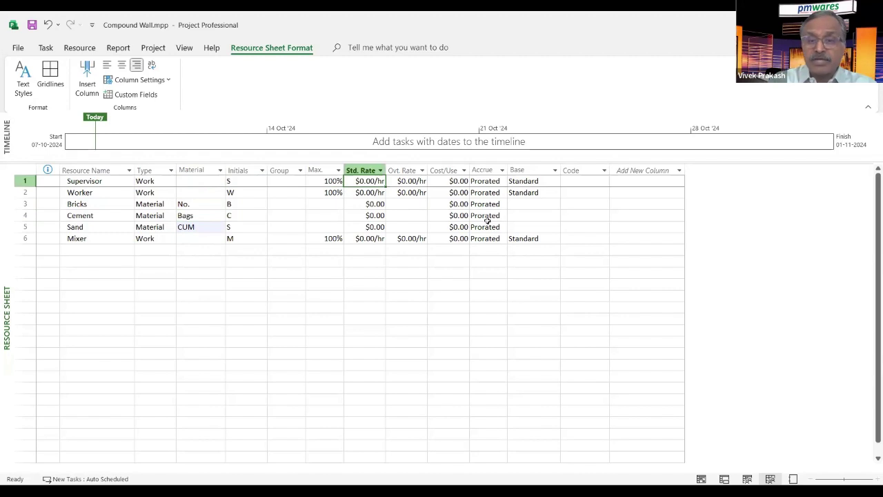
key("Down")
key("Down")
key("Up")
key("Up")
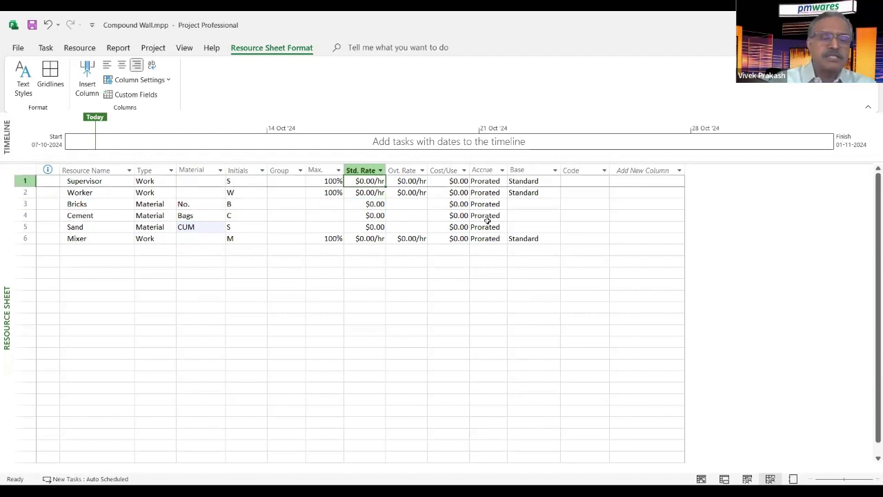
type("1")
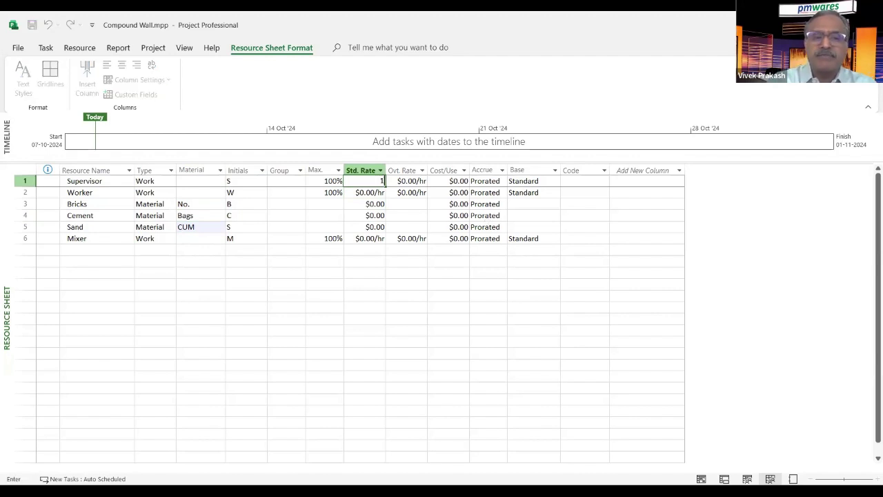
type("0")
key("Return")
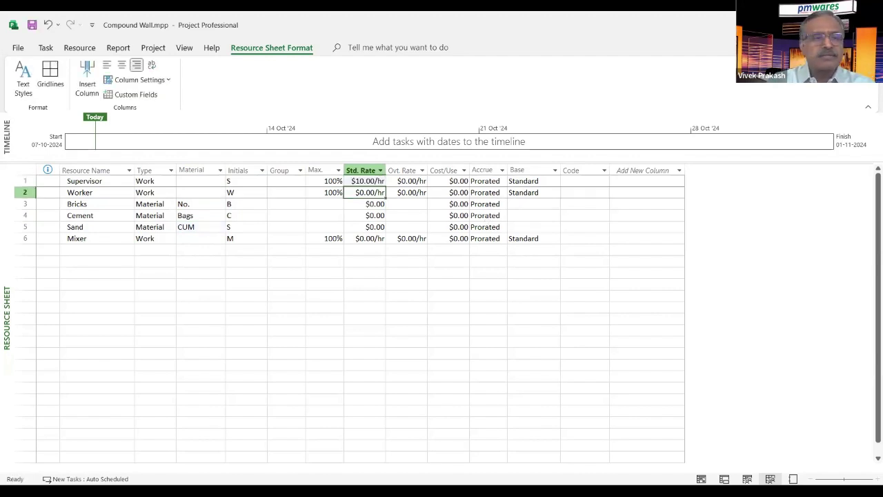
type("5")
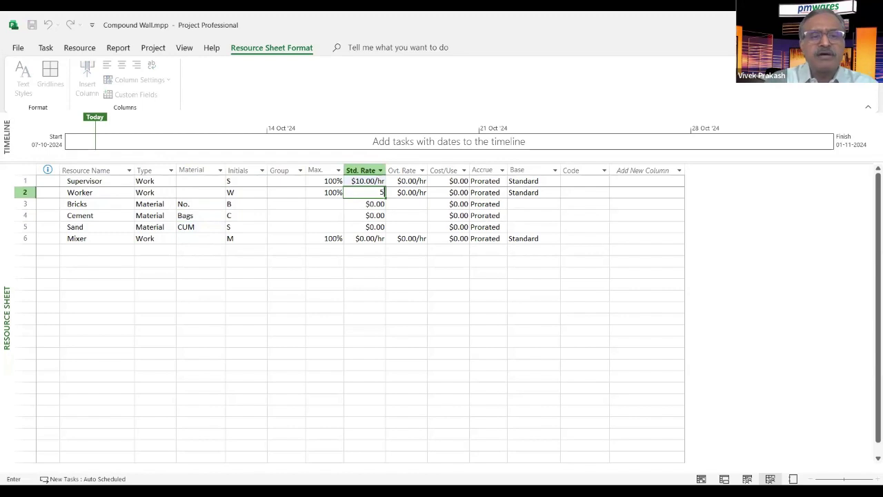
key("Return")
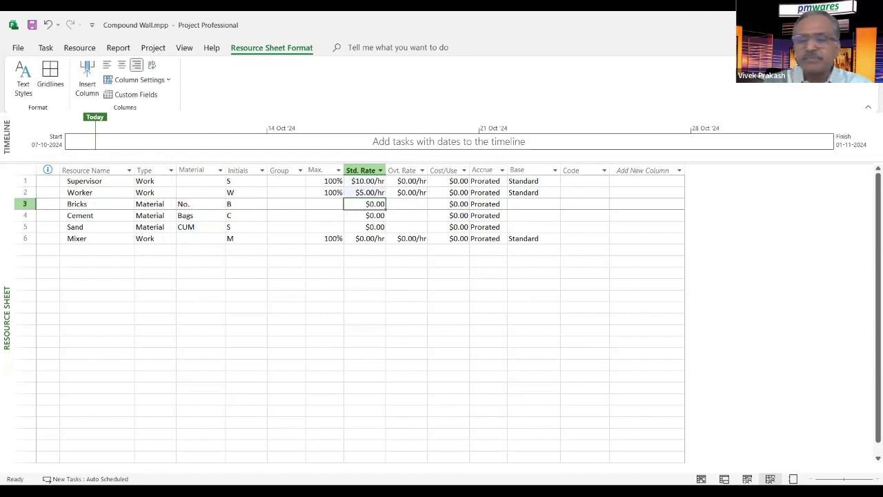
Step: Set the standard rate of Bricks to $0.50 per unit
type("0.5")
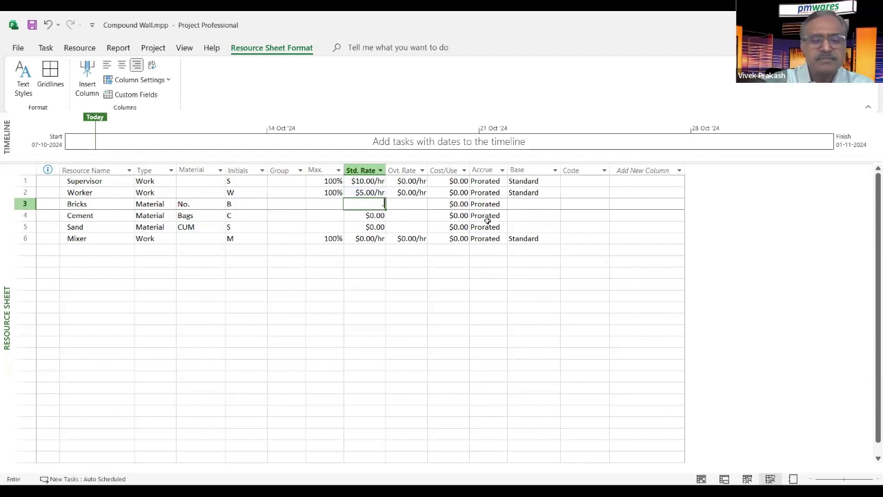
key("Return")
key("Up")
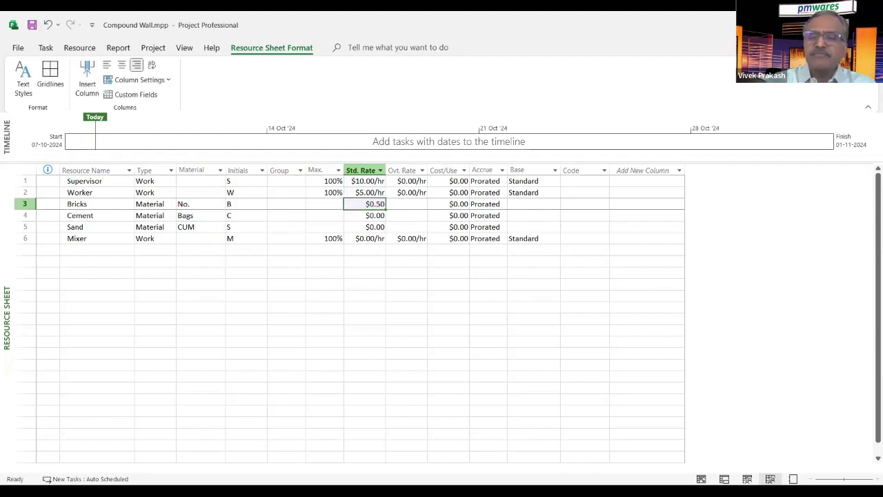
left_click(207, 205)
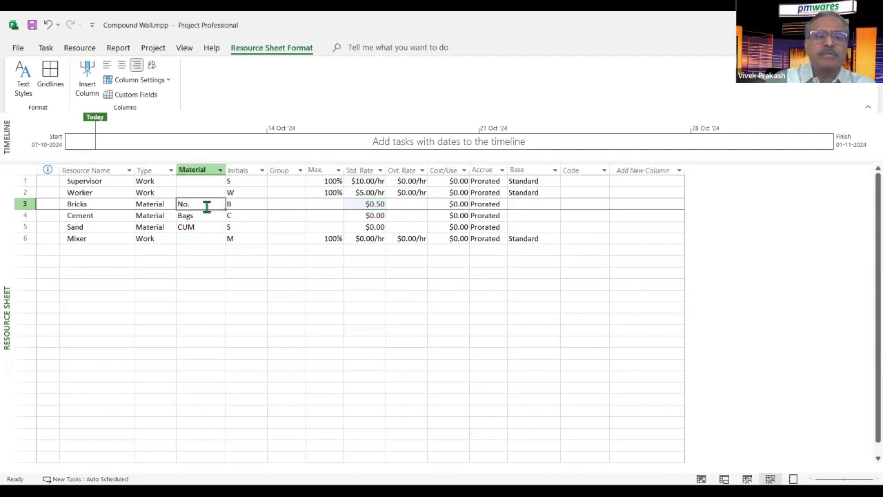
left_click(376, 204)
Step: Set the standard rates of Cement and Sand to $10.00 each
left_click(375, 215)
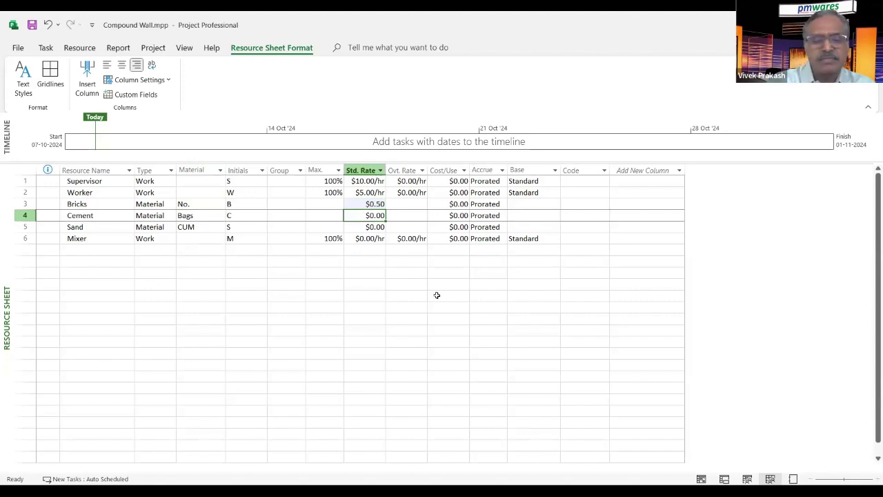
type("10")
key("Return")
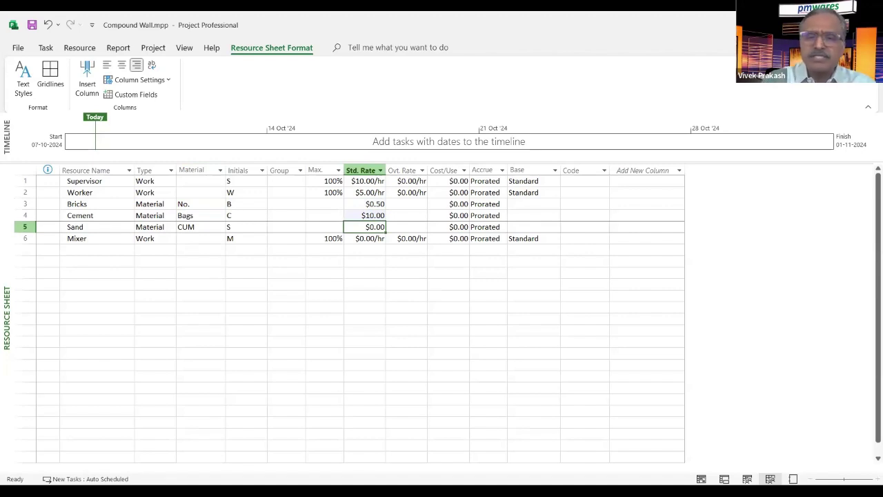
type("10")
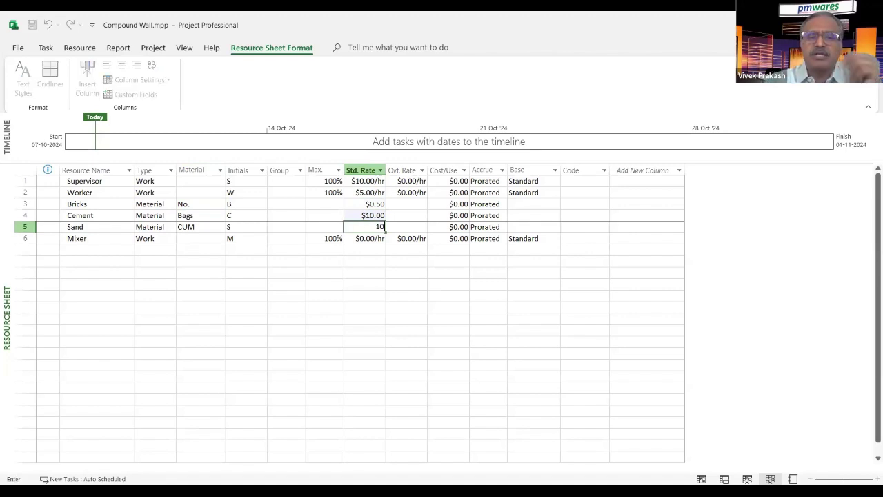
key("Up")
key("Down")
key("Up")
key("Down")
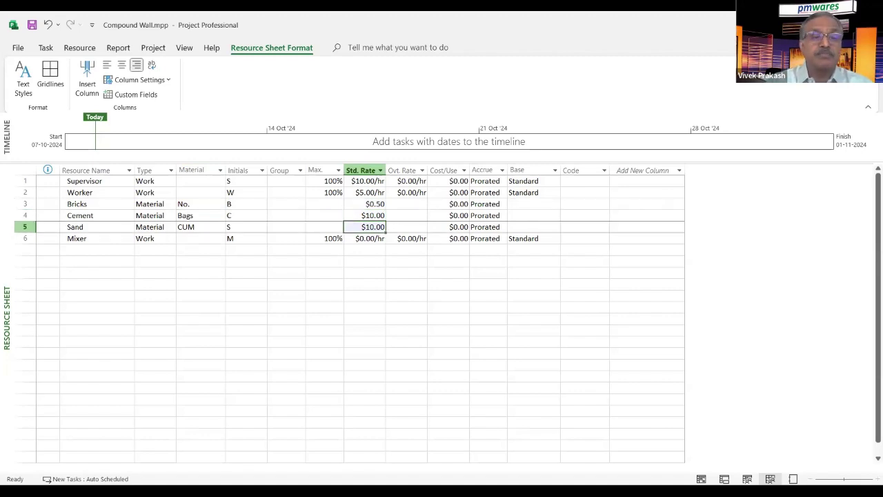
key("Left")
key("Left")
key("Left")
key("Left")
key("Right")
key("Right")
key("Right")
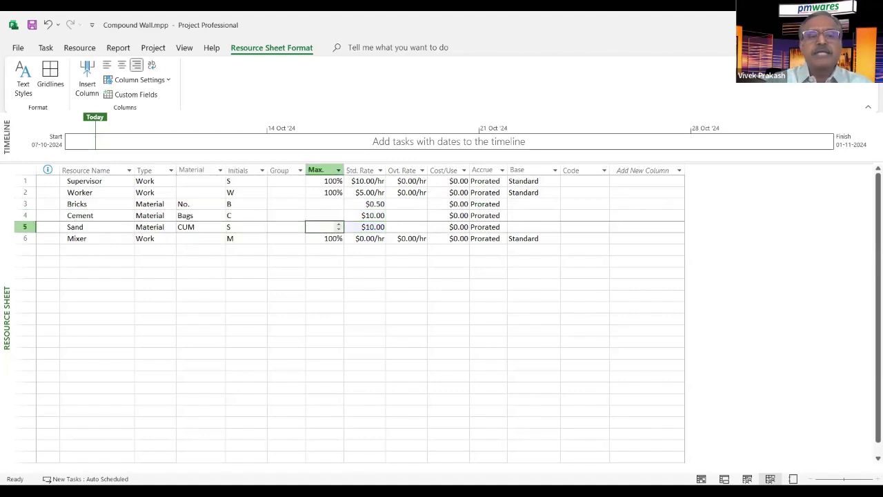
key("Up")
key("Right")
key("Left")
key("Left")
key("Left")
key("Left")
key("Right")
key("Right")
key("Right")
key("Right")
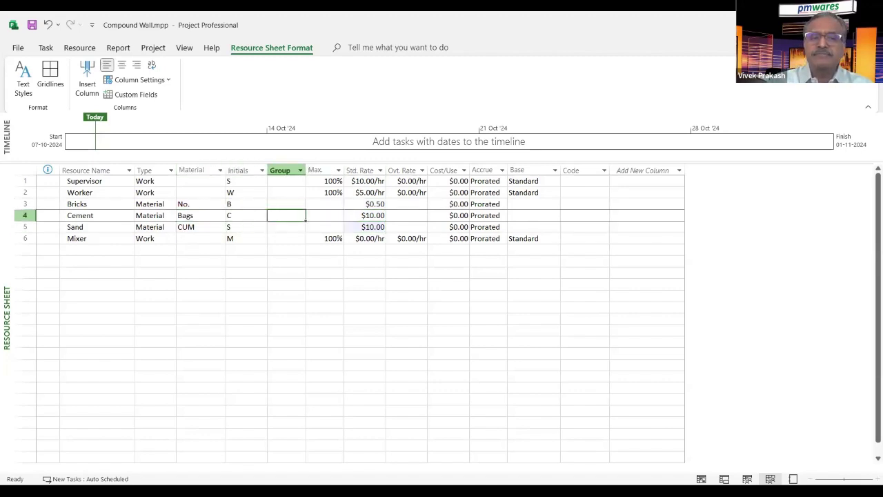
Step: Set the standard rate of the Mixer to $10.00 per hour
key("Down")
key("Down")
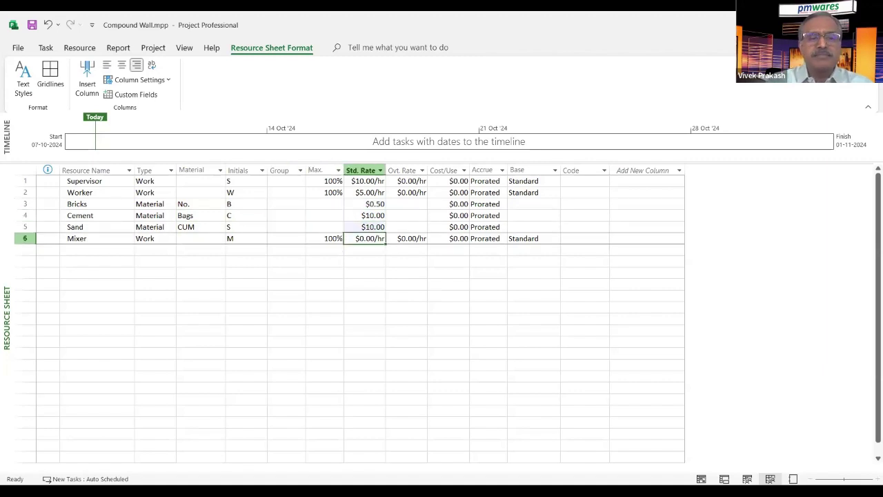
key("Down")
key("Up")
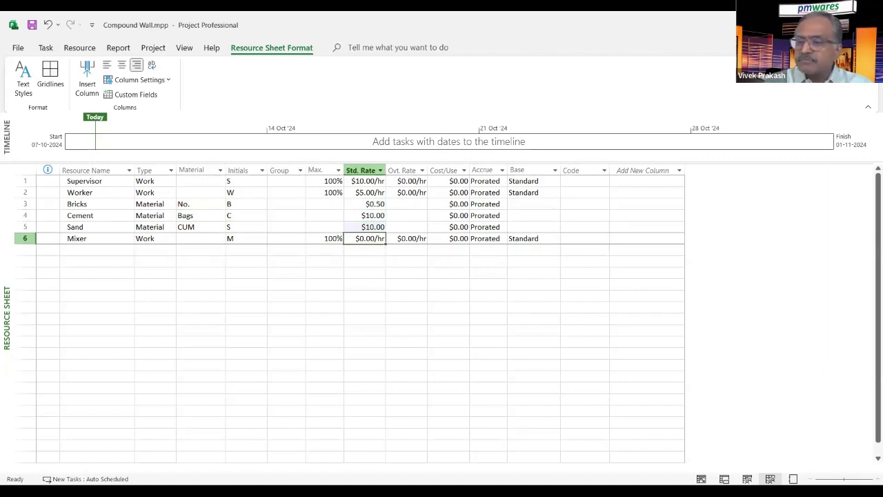
type("10")
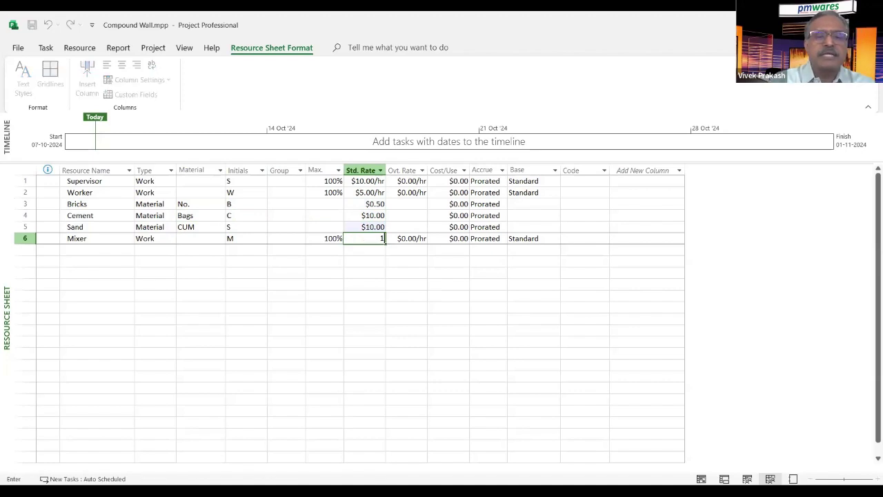
key("Return")
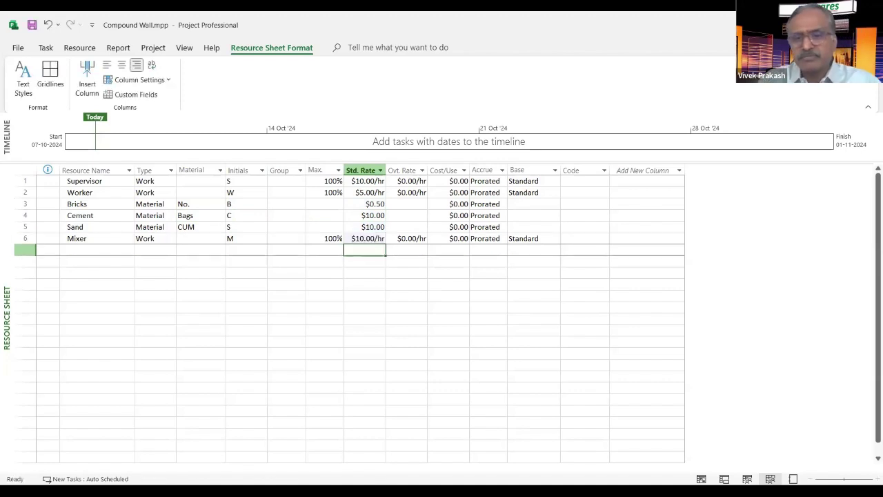
key("Up")
key("Up")
key("Up")
key("Up")
key("Up")
key("Up")
key("Down")
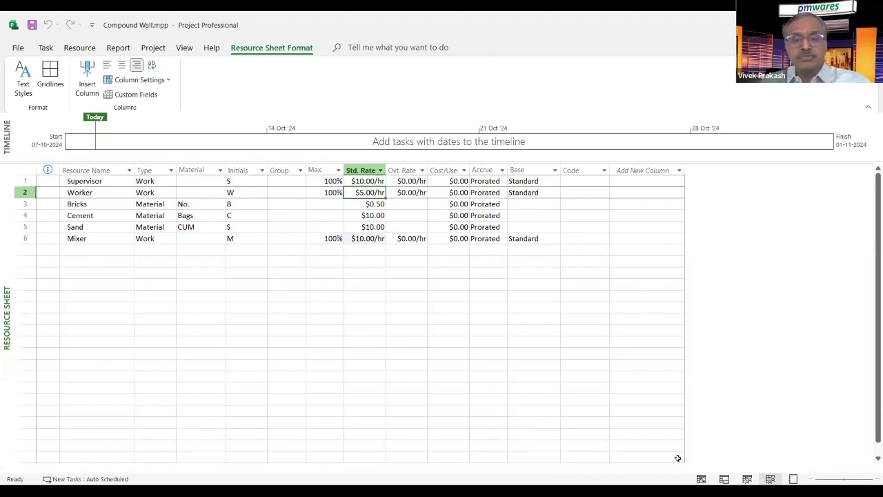
Step: Switch to the Gantt chart, open Assign Resources for Side 1 and place the dialog over the area below the task list
left_click(701, 478)
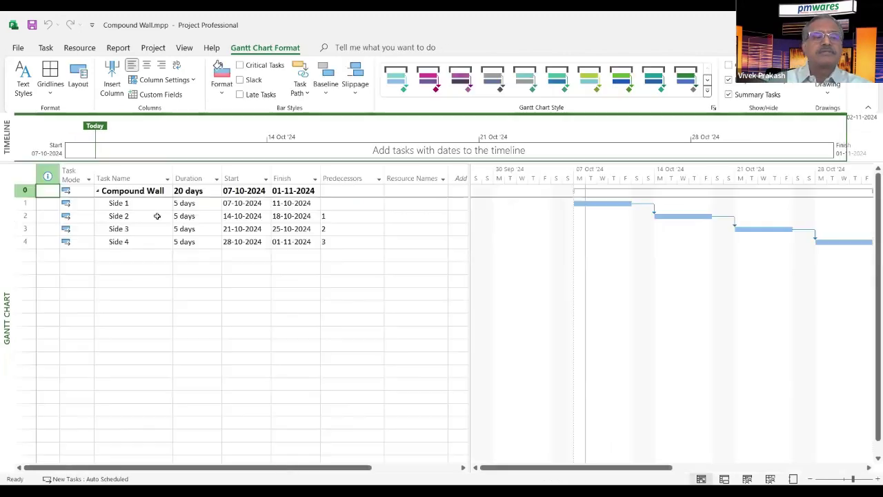
left_click(151, 205)
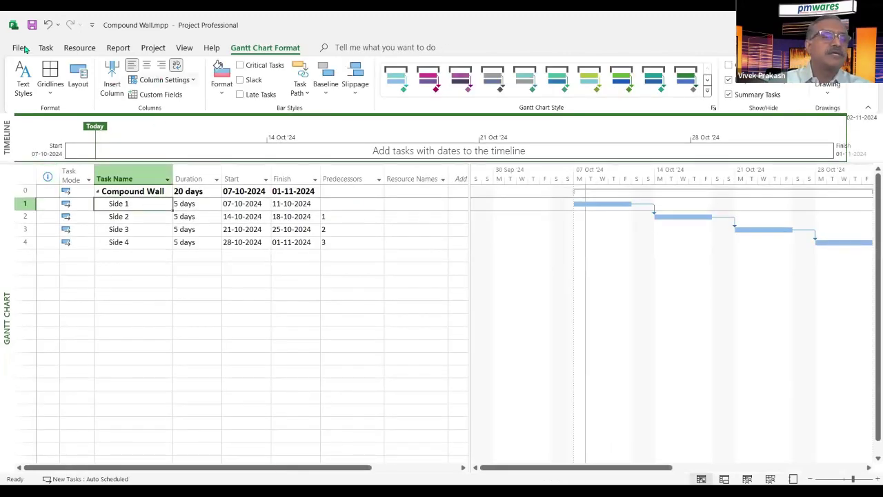
left_click(80, 48)
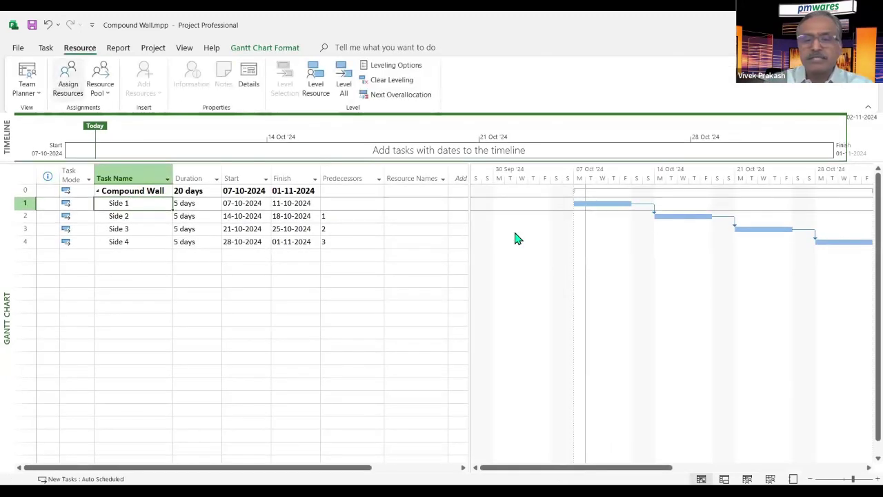
key("alt+F10")
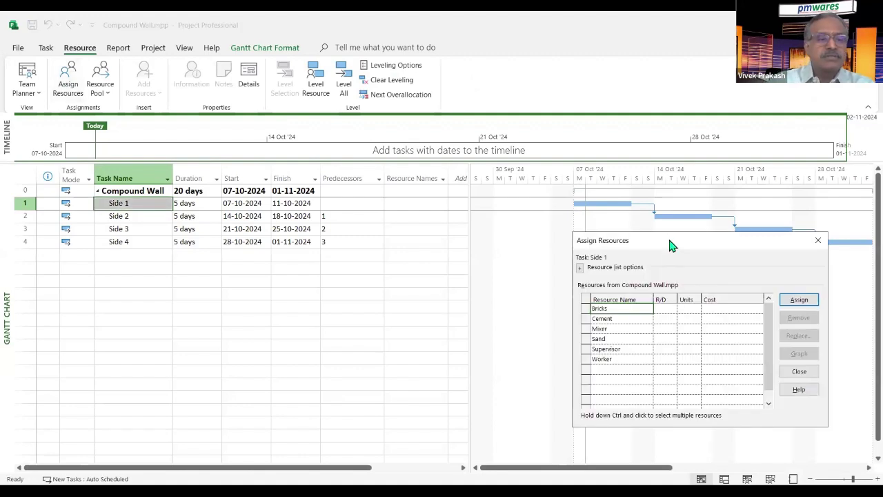
left_click_drag(672, 246, 306, 259)
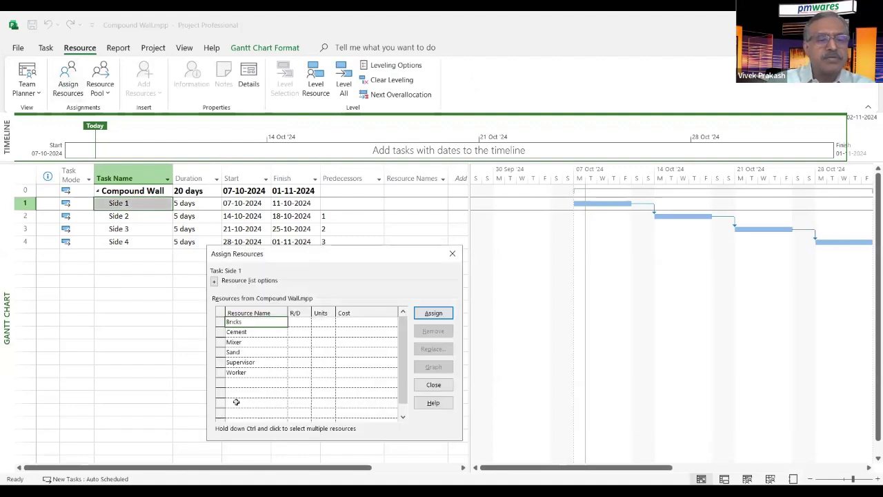
Step: Set the Worker's maximum units to 200% in the Resource Sheet
left_click(255, 363)
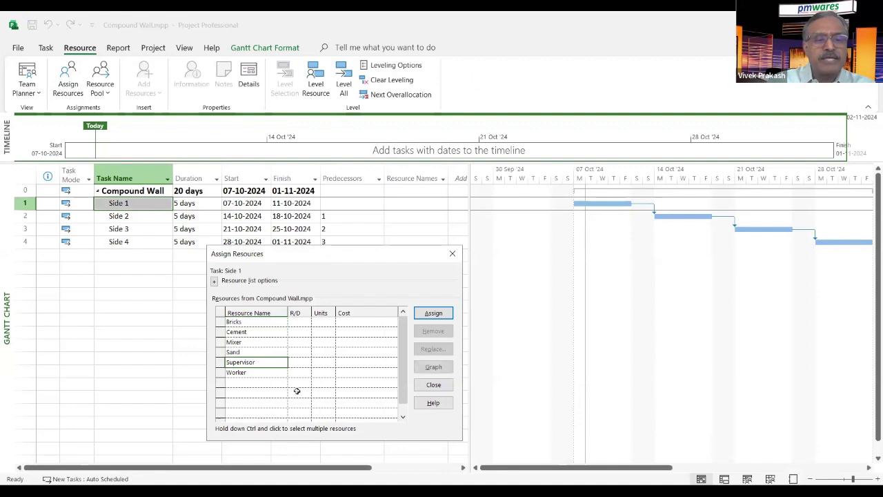
left_click(257, 374)
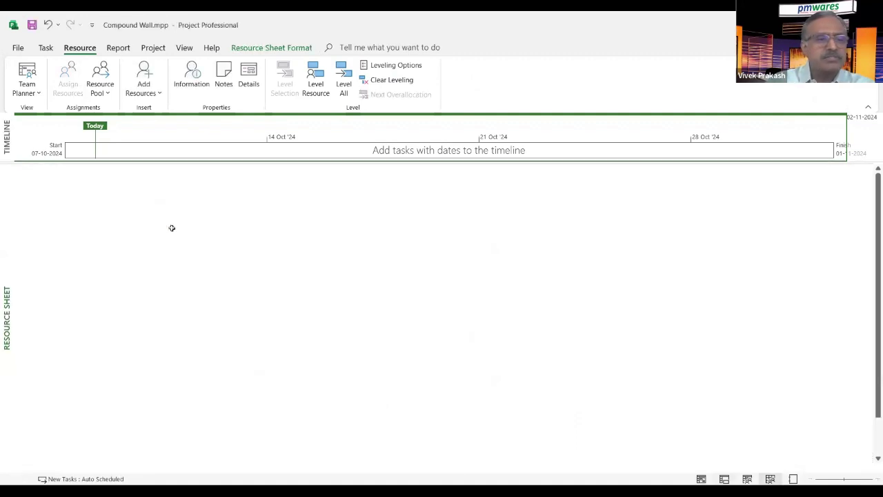
left_click(80, 193)
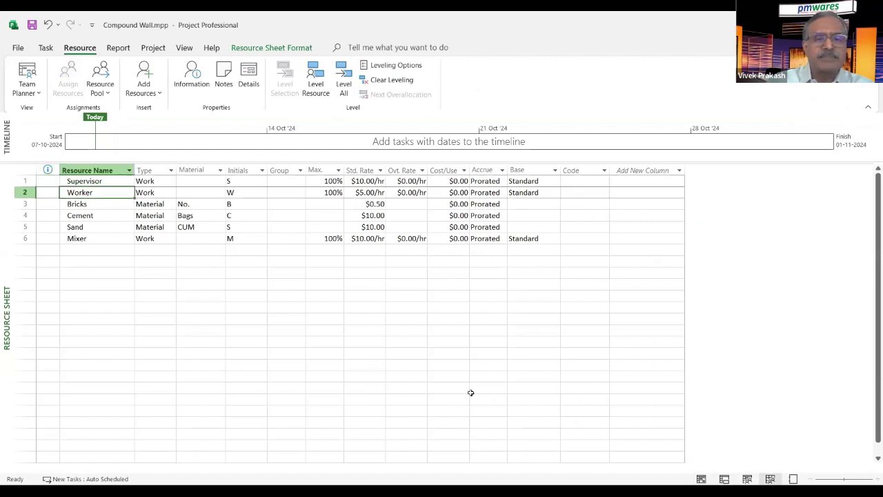
key("Right")
key("Right")
key("Right")
key("Right")
key("Right")
type("200")
key("Return")
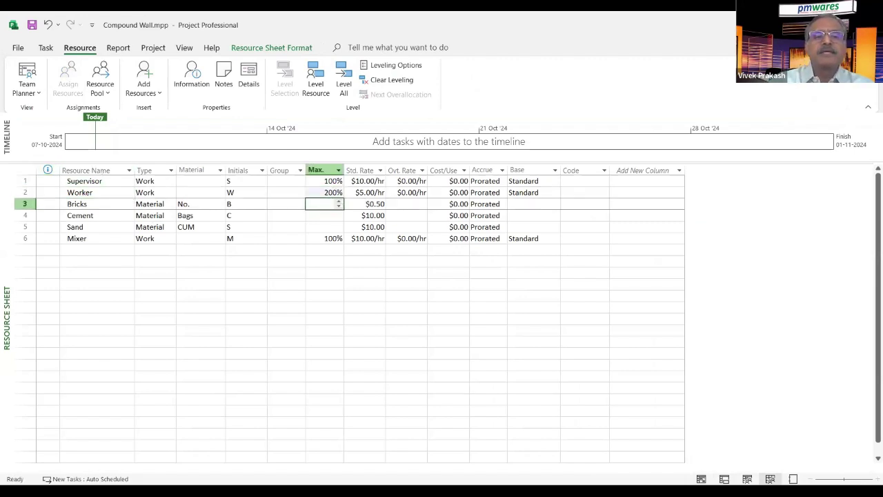
Step: Review the maximum units of the Supervisor, Worker and Mixer in the Resource Sheet
left_click(325, 181)
left_click(323, 192)
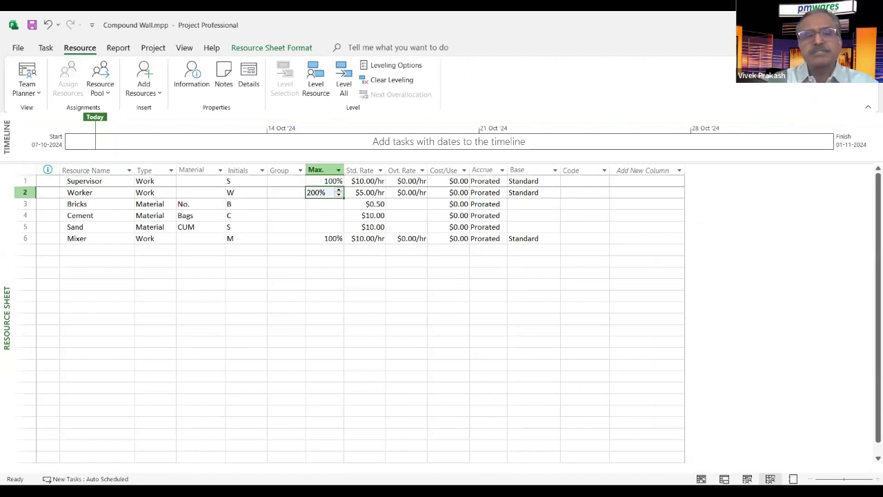
key("Down")
key("Down")
key("Down")
key("Down")
key("Down")
key("Up")
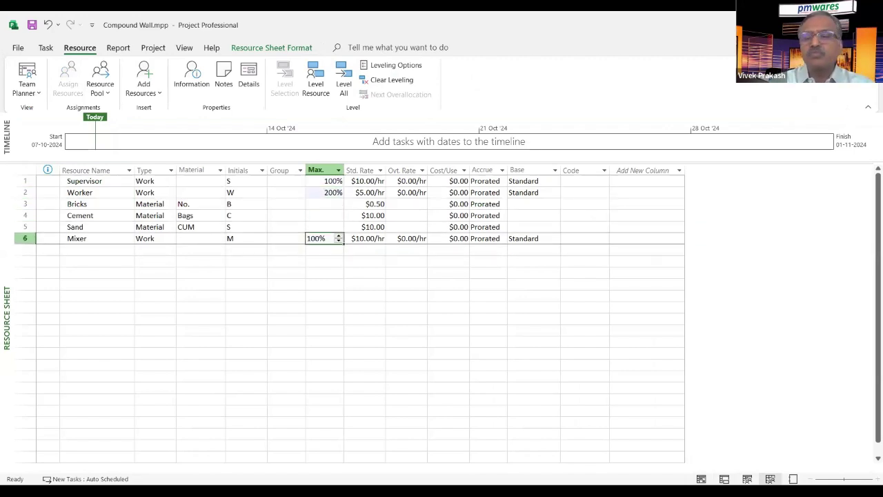
Step: Return to the Gantt Chart and assign the Supervisor to Side 1 at 50% units
left_click(703, 479)
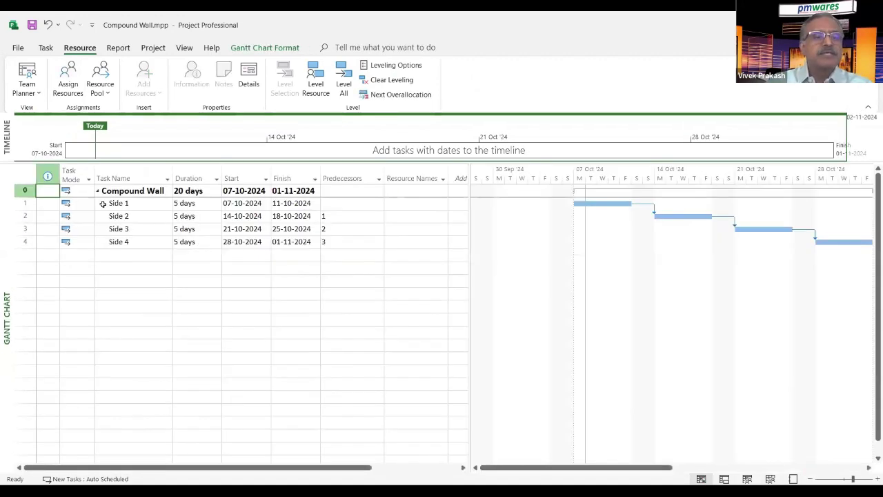
left_click(123, 204)
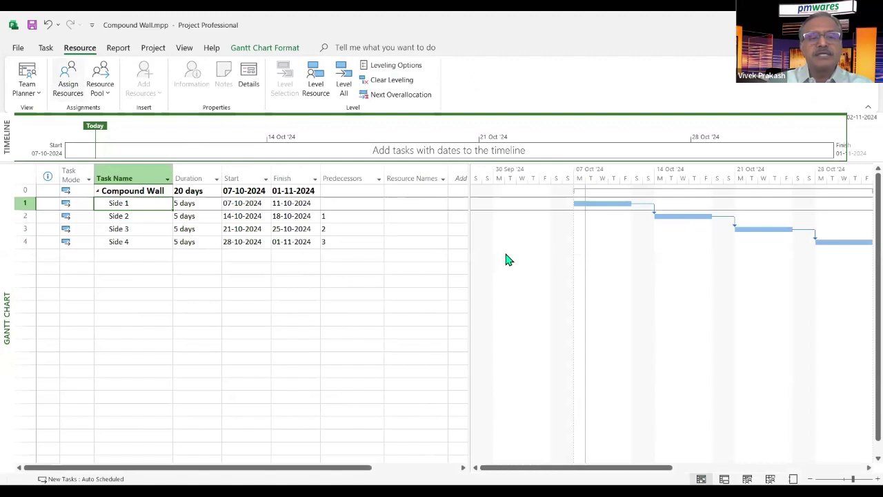
key("alt+F10")
left_click_drag(607, 247, 151, 279)
left_click(163, 381)
left_click(231, 380)
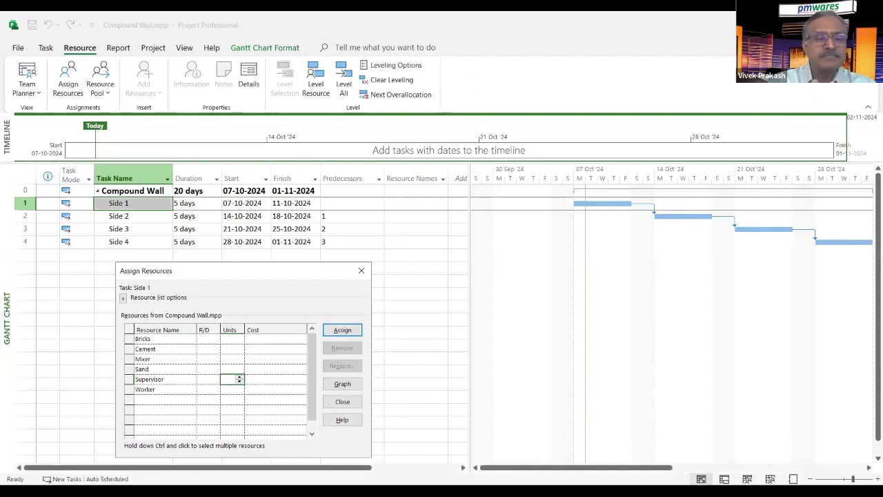
type("50")
key("Return")
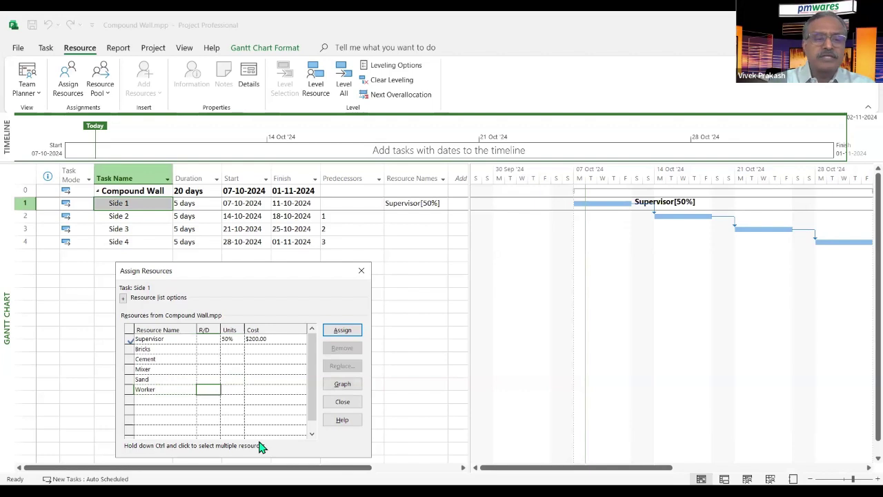
Step: Assign the Worker to Side 1 at 200% units
type("2")
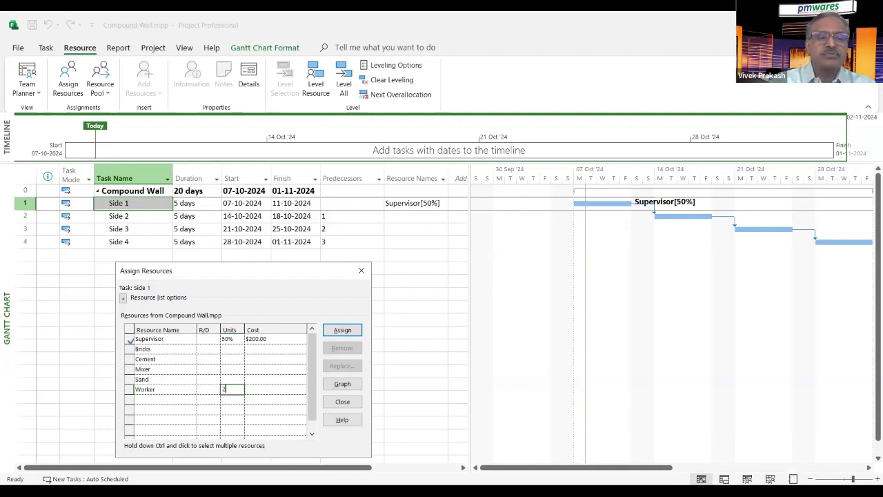
type("00")
key("Return")
Step: Assign 200 Bricks to Side 1
key("Down")
key("Down")
key("Down")
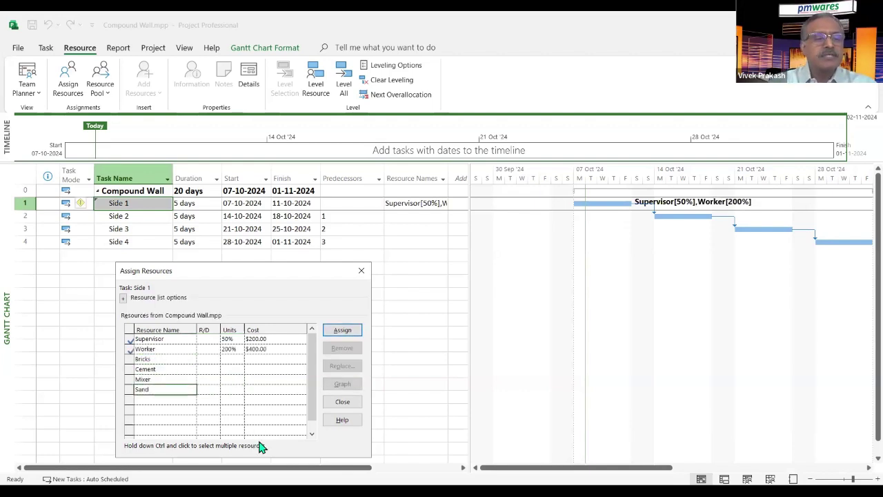
key("Up")
key("Up")
key("Up")
key("Right")
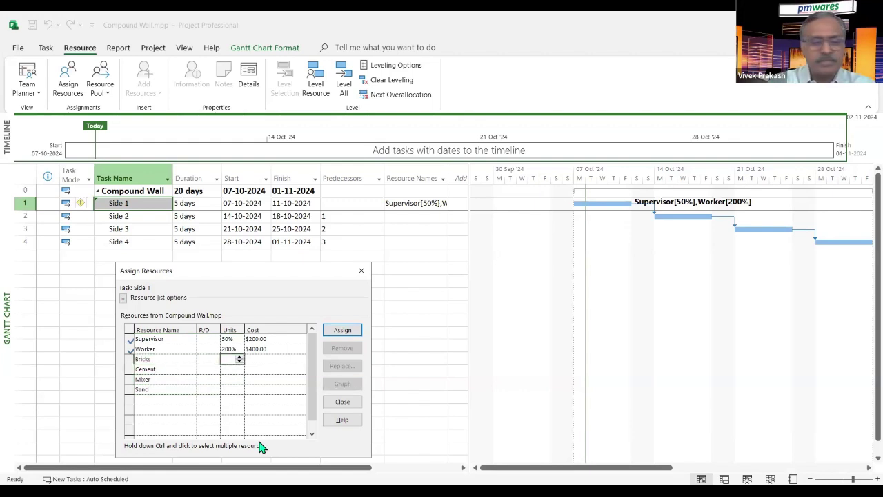
type("2")
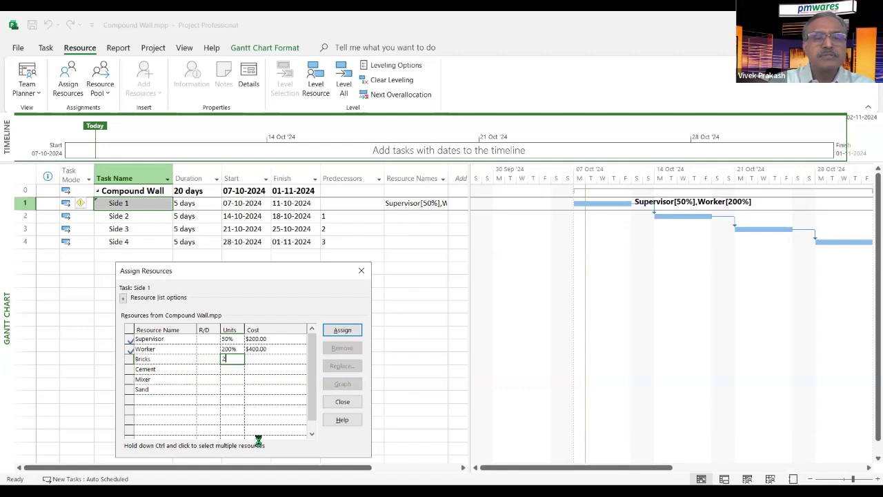
type("00")
key("Return")
Step: Assign 4 bags of Cement and 1 CUM of Sand to Side 1
key("Down")
key("Down")
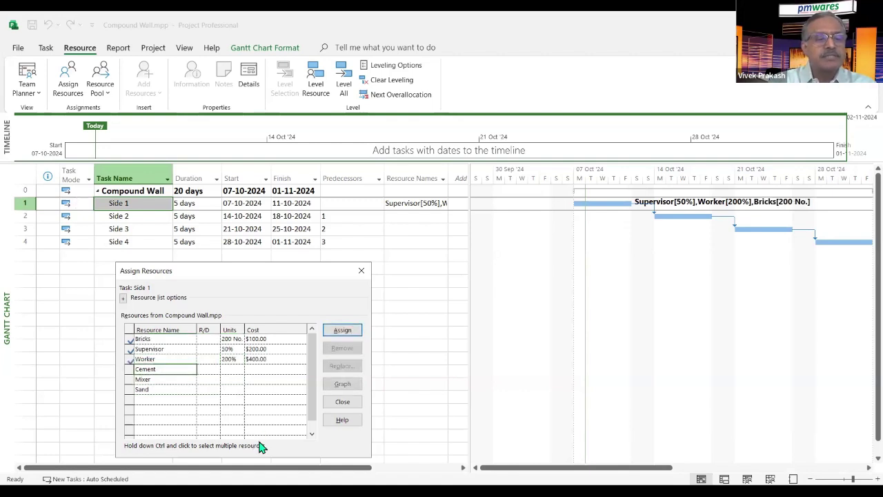
key("Right")
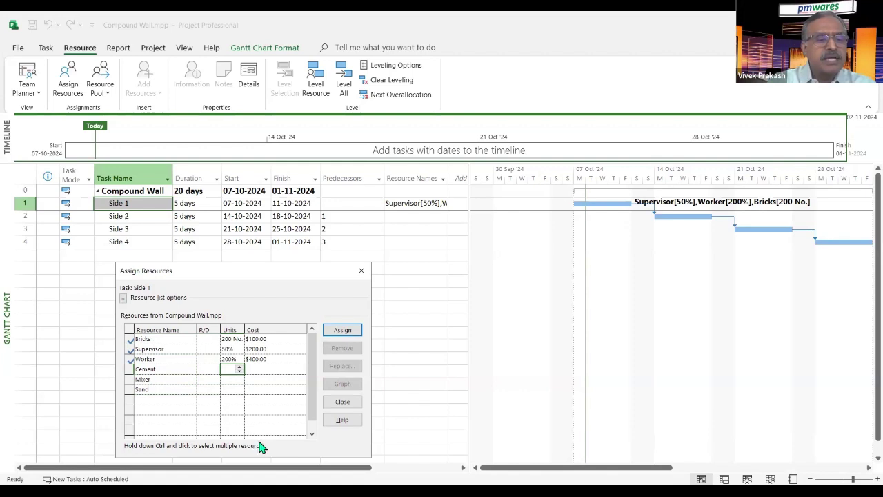
key("Down")
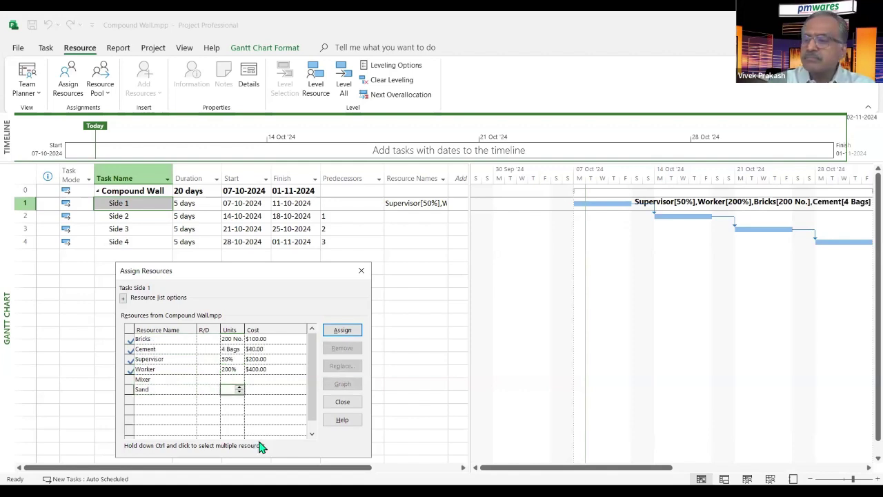
type("1")
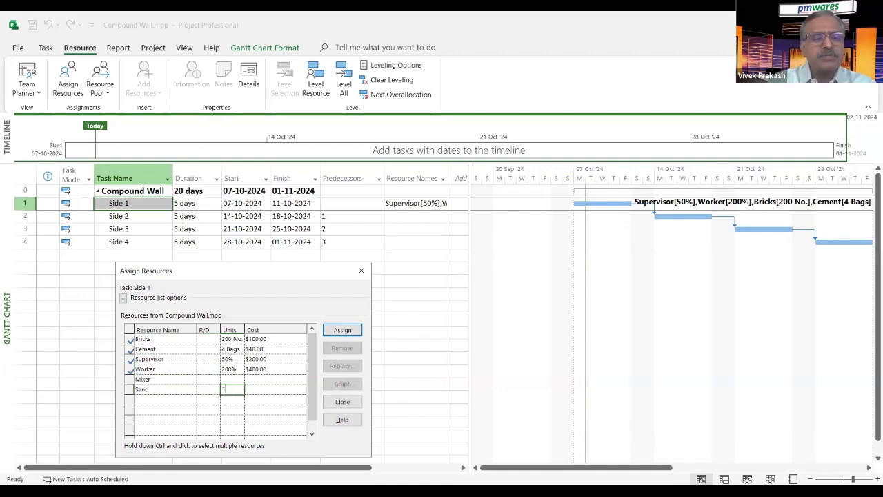
key("Return")
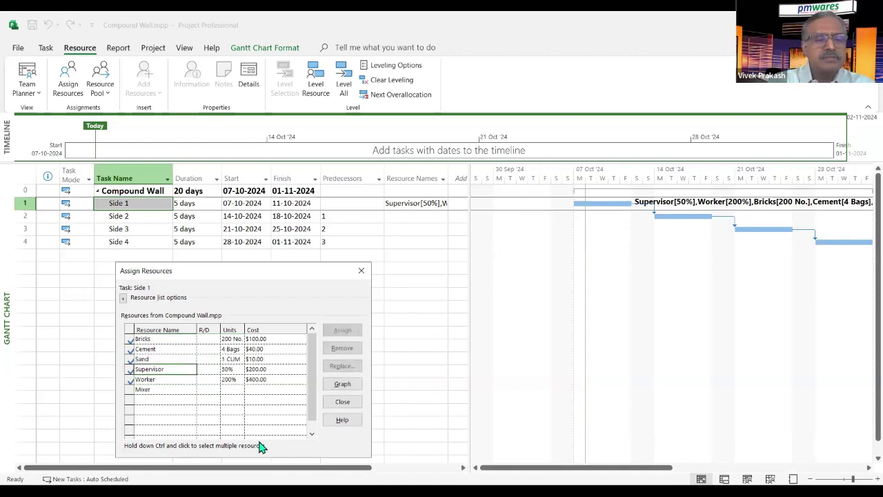
Step: Assign the Mixer to Side 1 at 50% units and close the resource assignment dialog
key("Tab")
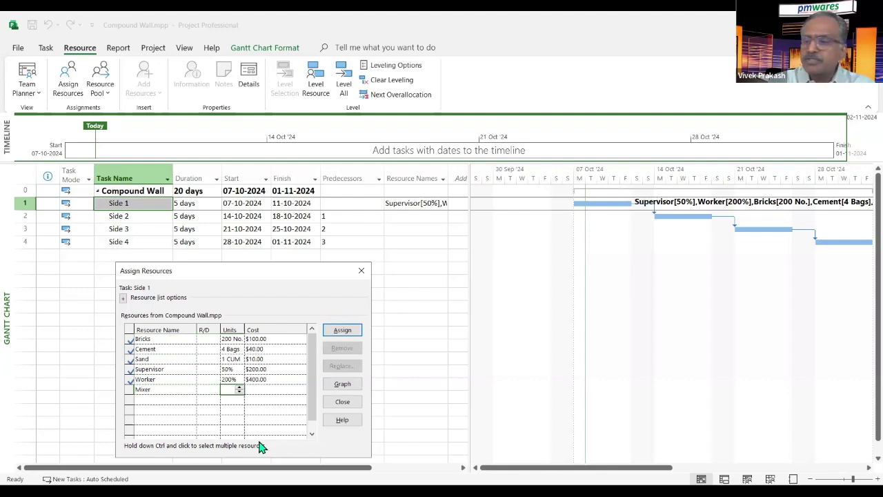
type("5")
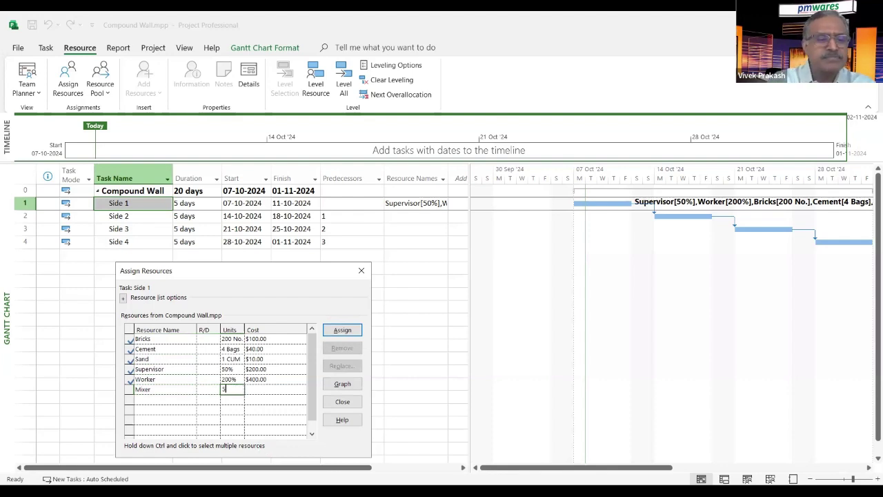
key("Return")
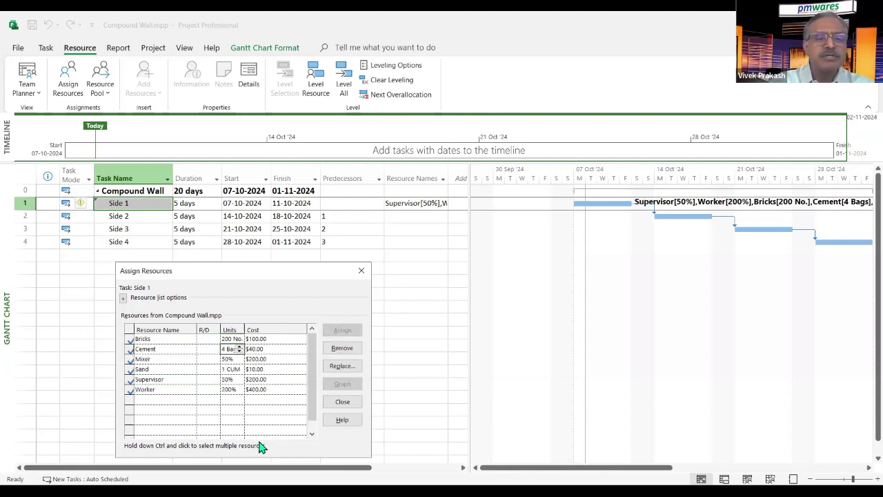
left_click(340, 403)
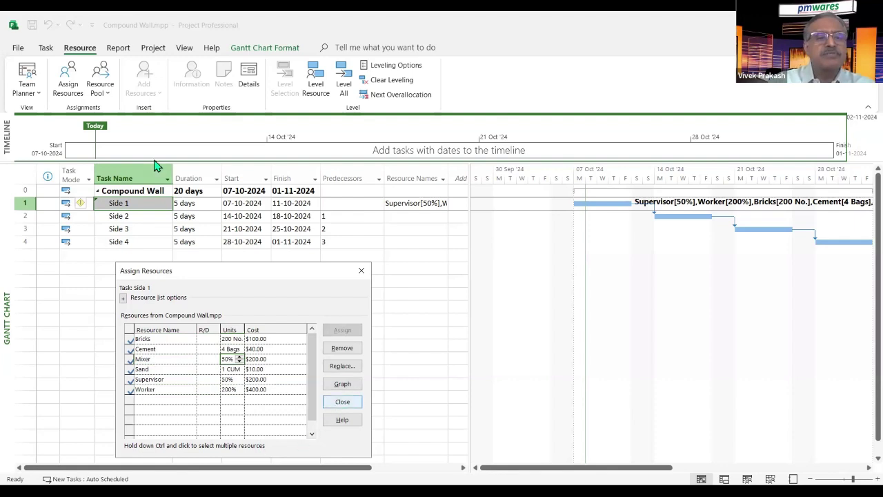
Step: Add a Cost column to the task table after Resource Names
left_click(476, 177)
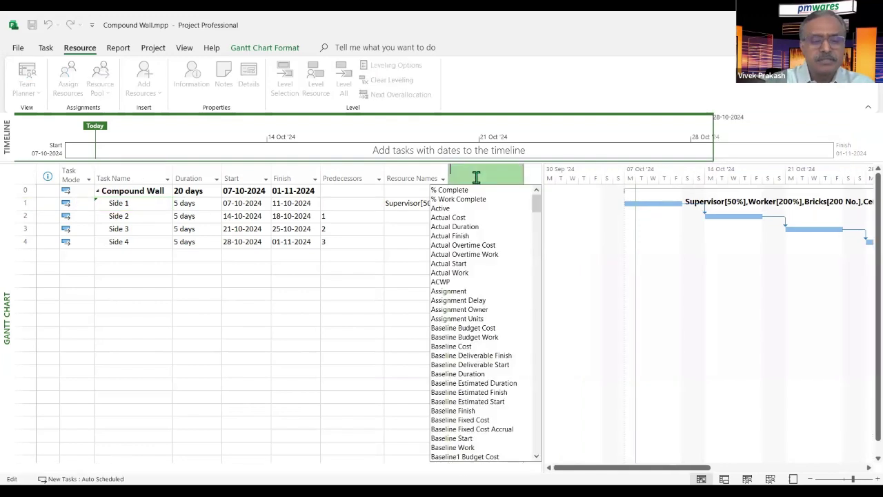
type("Cost")
key("Return")
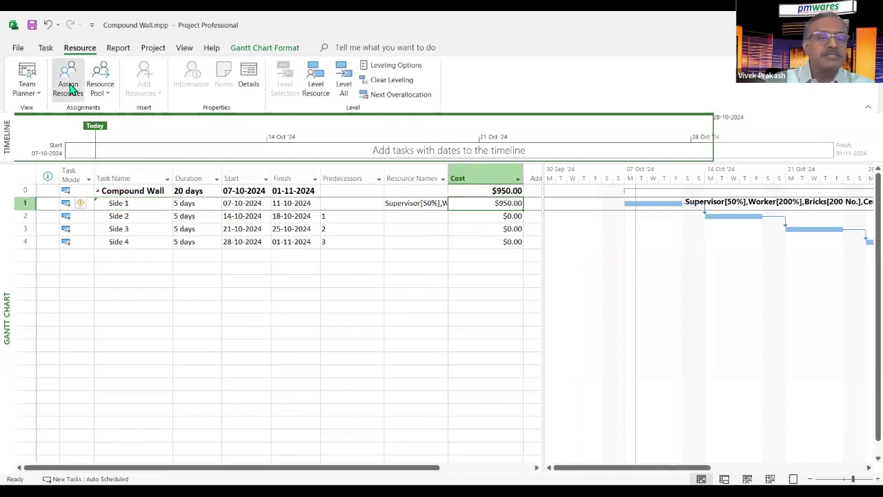
Step: Reopen the resource assignments of Side 1, set the Bricks quantity to 300 and close the dialog
key("alt+F10")
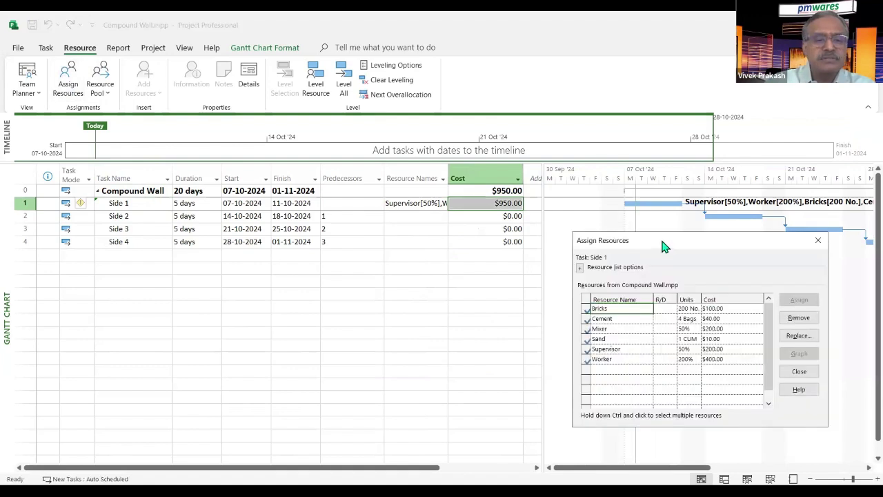
left_click_drag(663, 246, 275, 341)
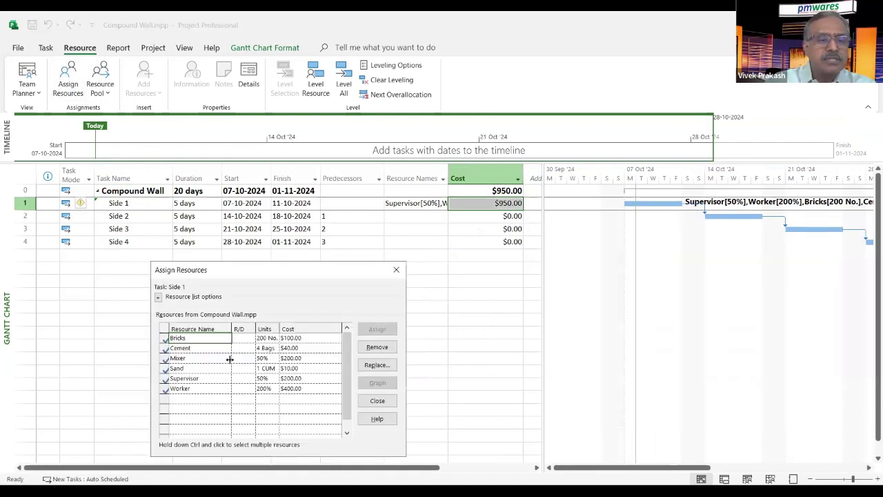
left_click(262, 338)
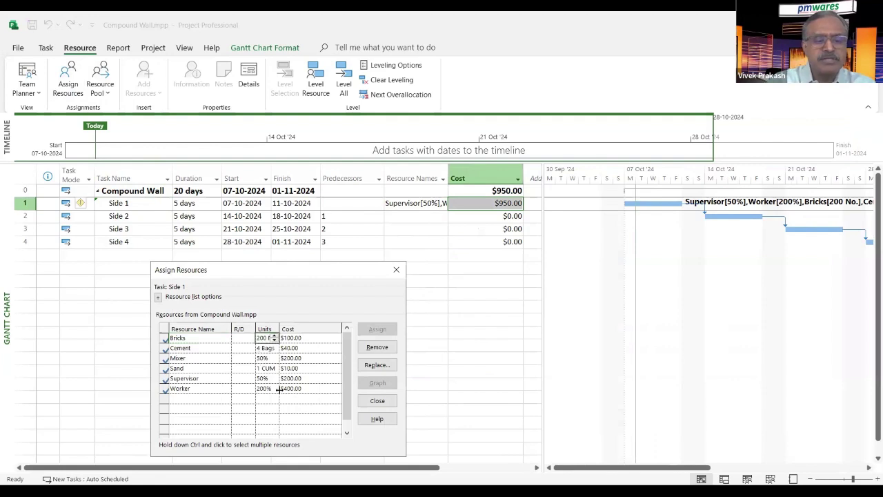
type("3")
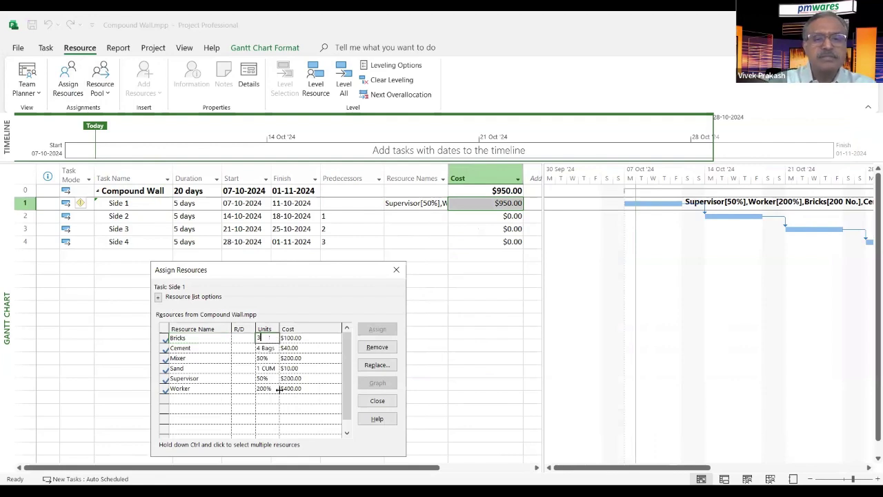
type("00")
key("Return")
left_click(212, 357)
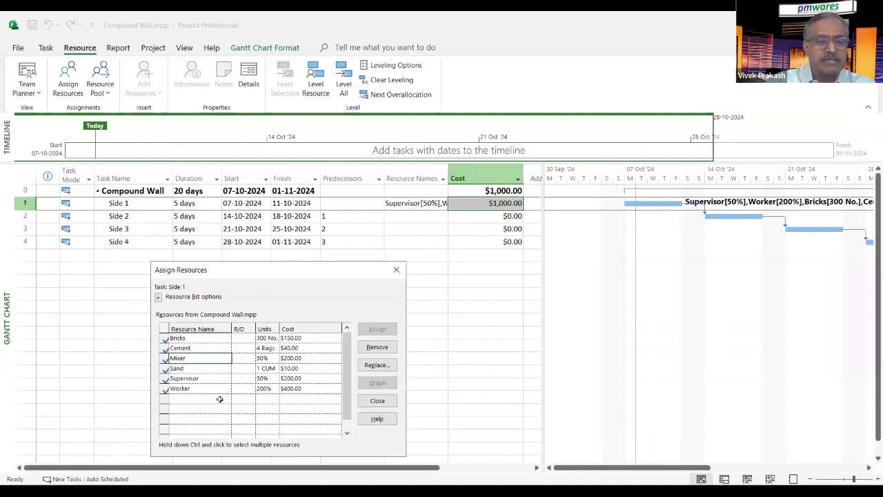
left_click(204, 412)
left_click(200, 368)
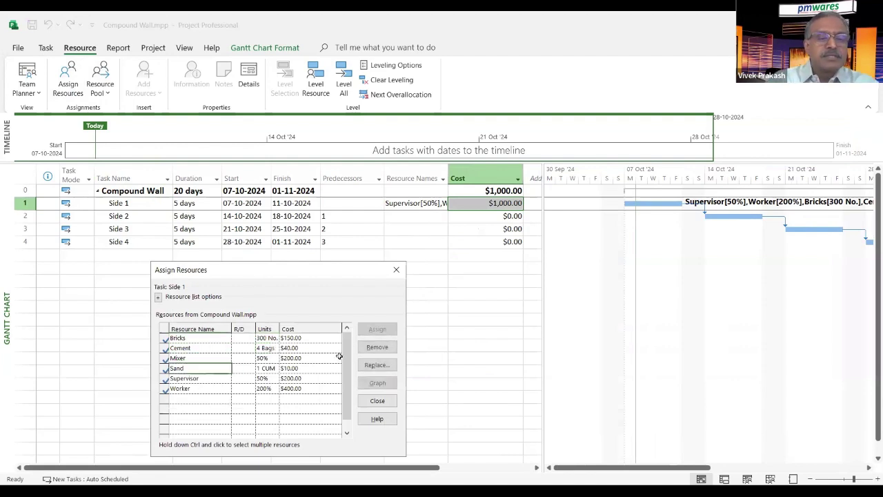
left_click(376, 403)
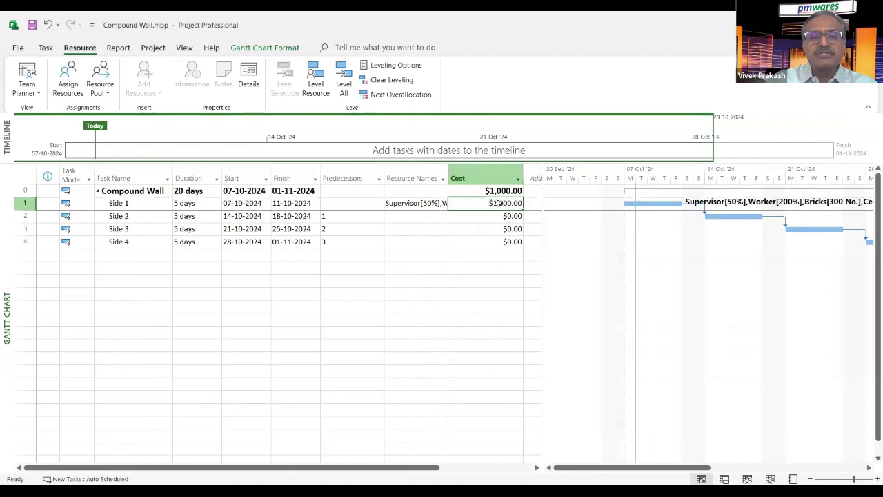
left_click(430, 204)
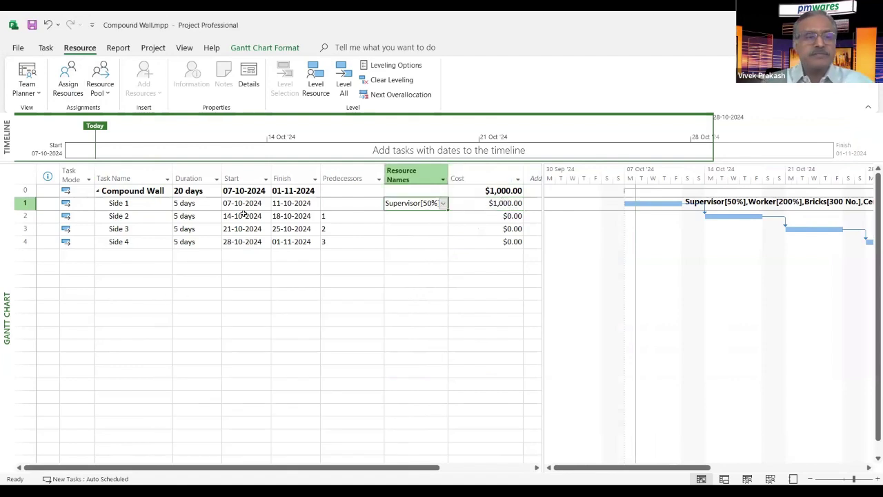
left_click(143, 205)
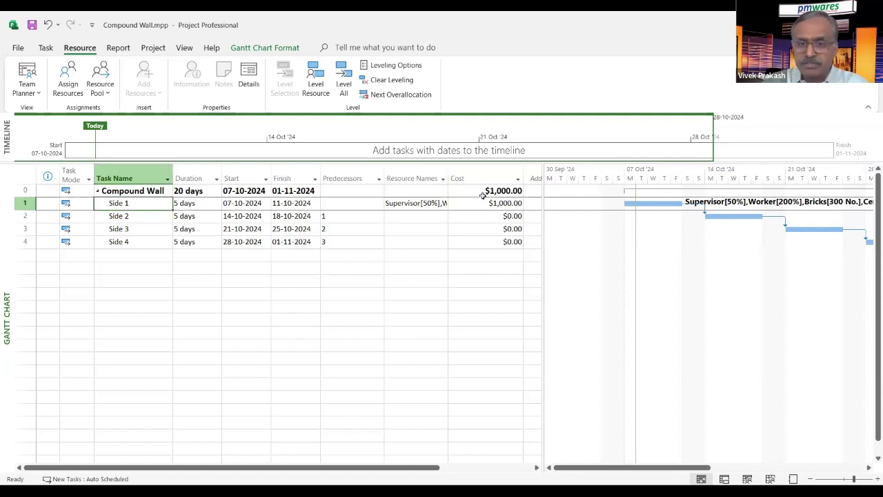
left_click(466, 258)
left_click(424, 217)
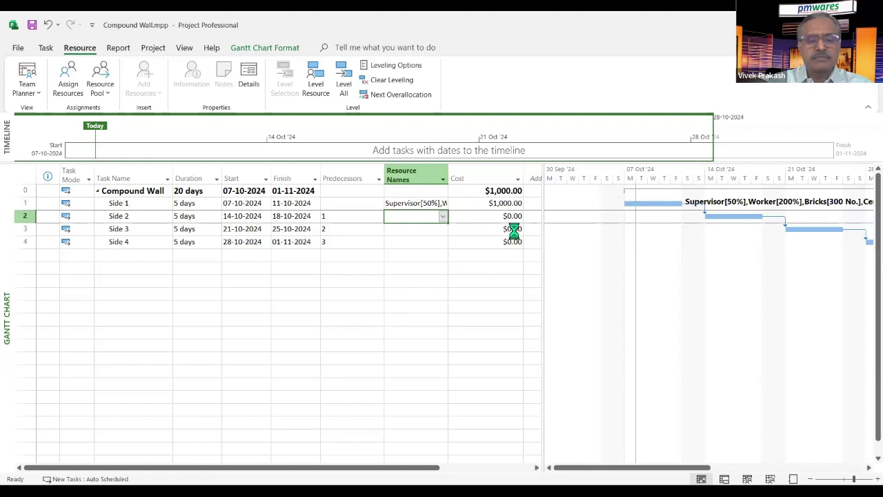
Step: Paste Side 1's copied resource assignments into the Resource Names cells of Side 2, Side 3 and Side 4, and check the costs
key("ctrl+v")
key("Return")
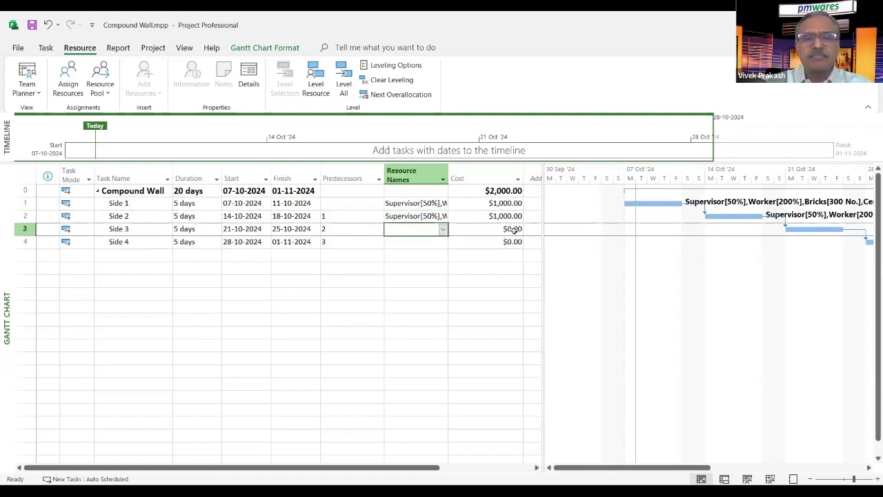
key("ctrl+v")
key("Return")
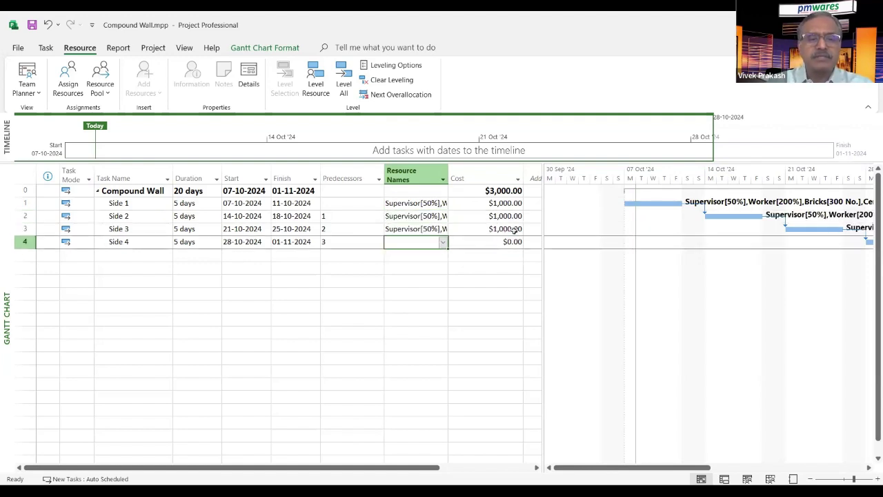
key("ctrl+v")
key("Return")
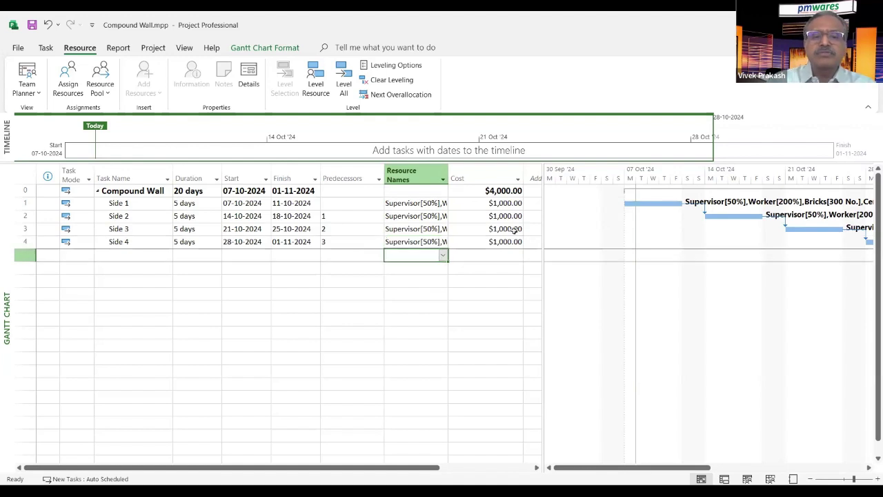
left_click_drag(497, 203, 497, 241)
left_click(498, 193)
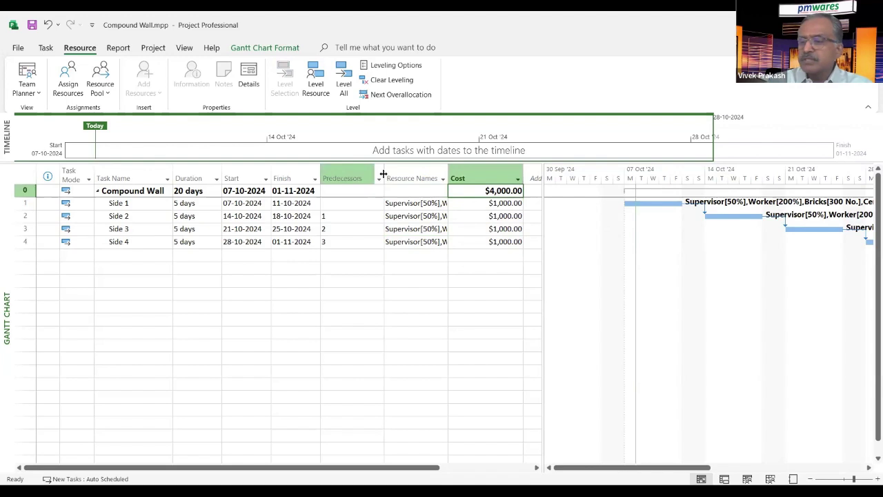
Step: Narrow the Predecessors, Task Name, Resource Names and Cost columns of the task table
left_click_drag(382, 175, 347, 175)
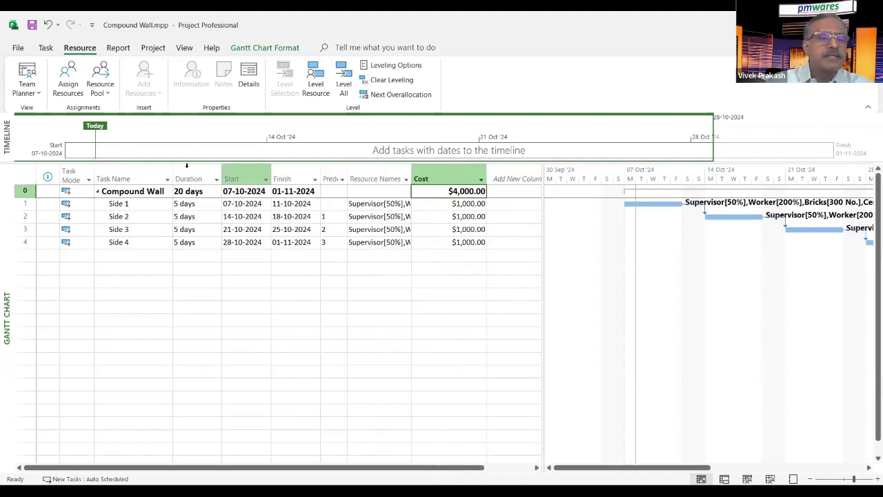
left_click_drag(167, 175, 143, 175)
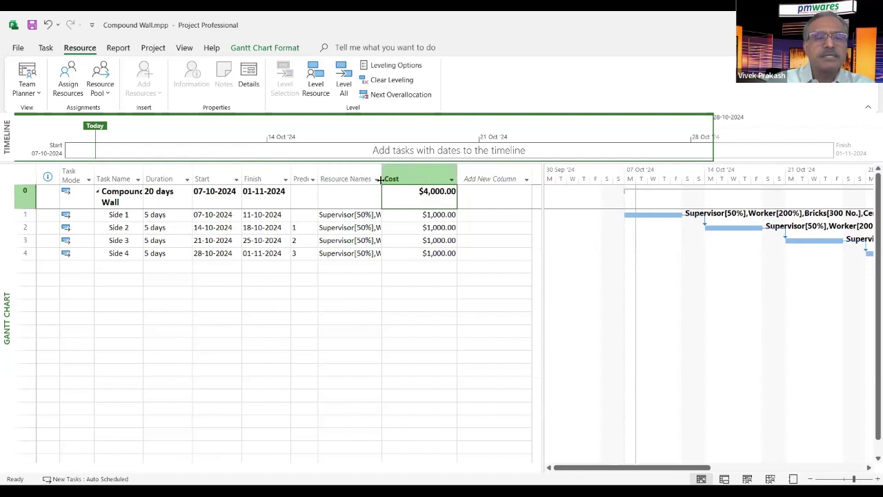
left_click_drag(382, 178, 367, 178)
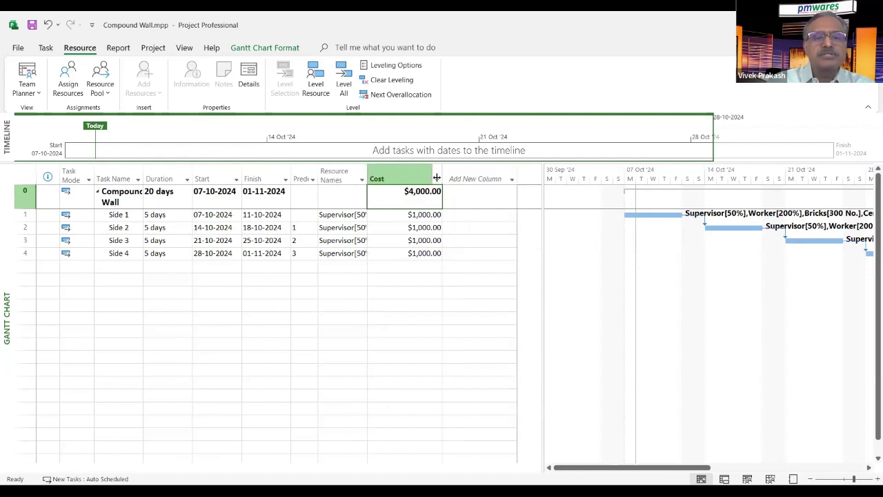
left_click_drag(441, 177, 418, 181)
left_click(239, 293)
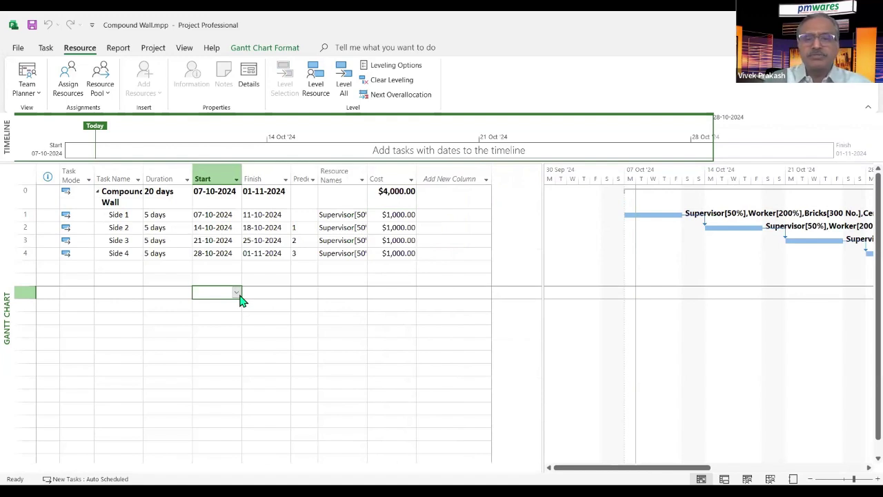
left_click_drag(653, 469, 698, 477)
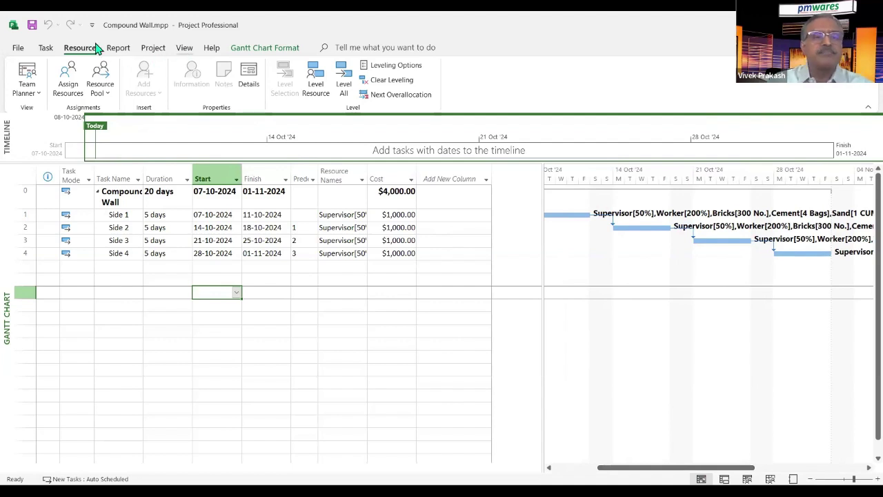
Step: Set the default Baseline for the entire project
left_click(155, 49)
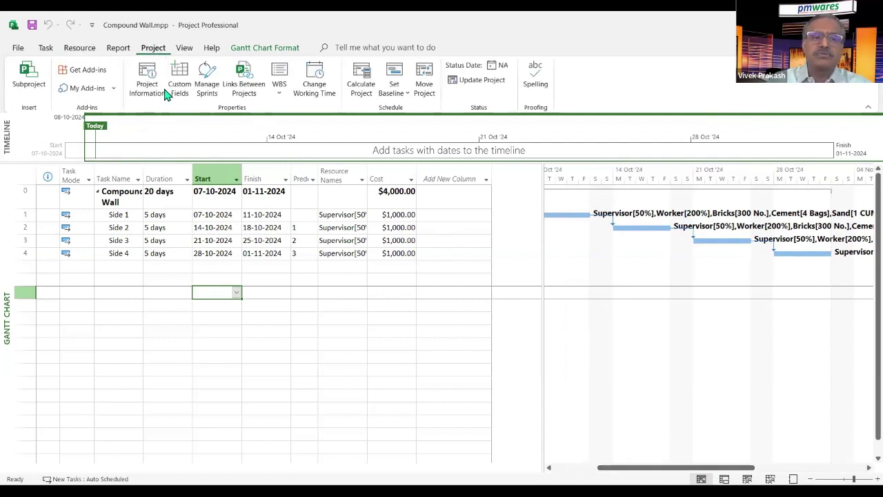
left_click(407, 92)
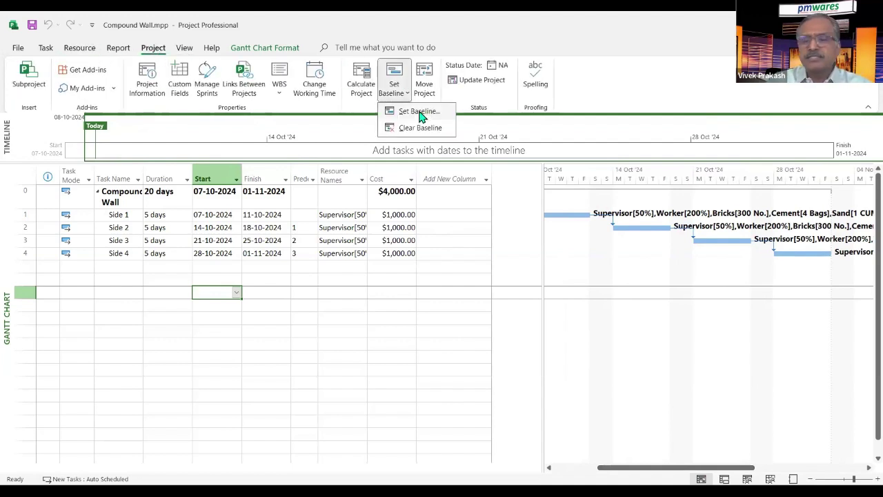
left_click(419, 112)
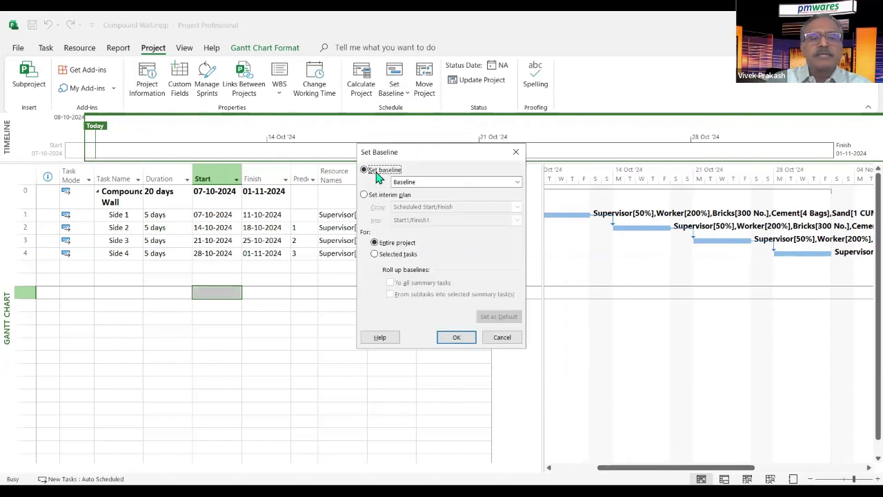
left_click(453, 184)
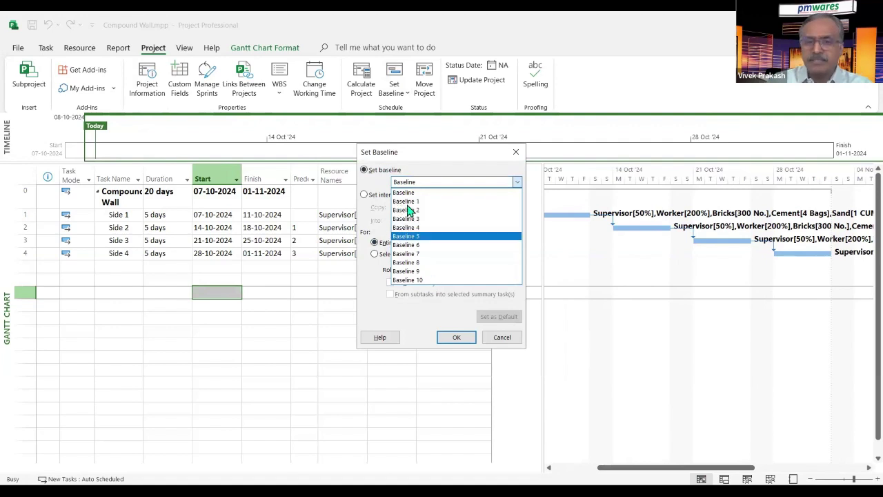
left_click(422, 188)
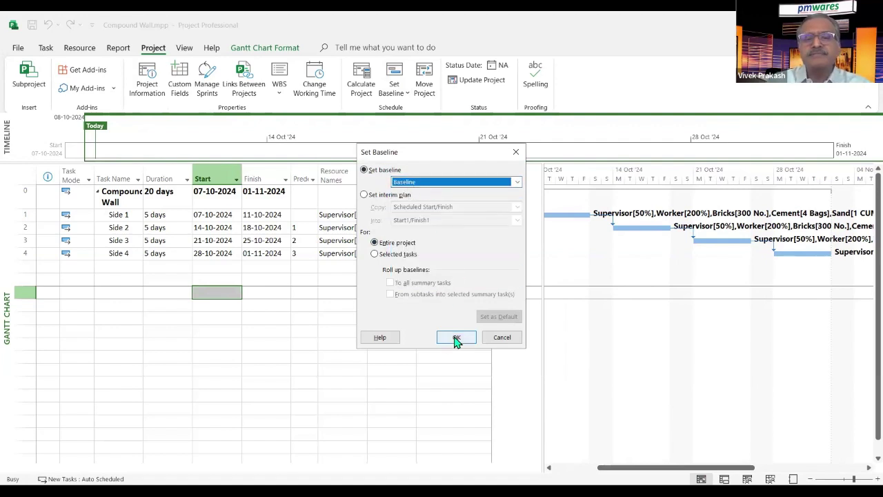
left_click(172, 252)
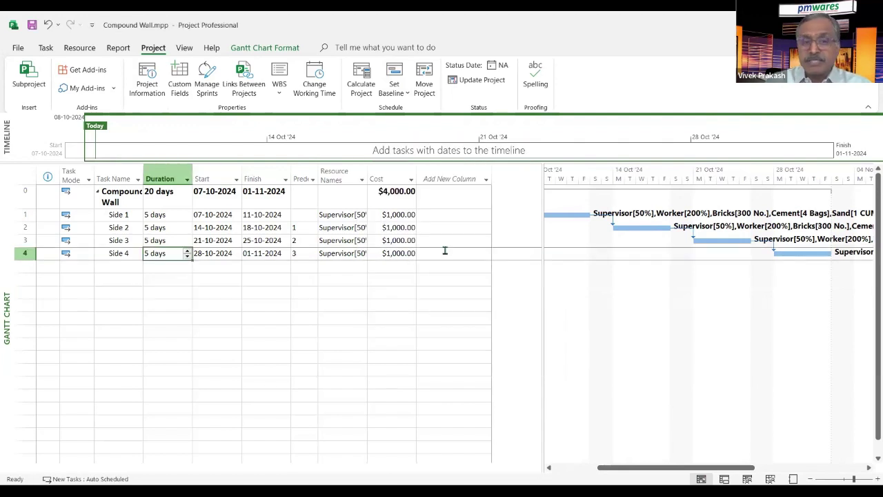
left_click(445, 253)
left_click(100, 253)
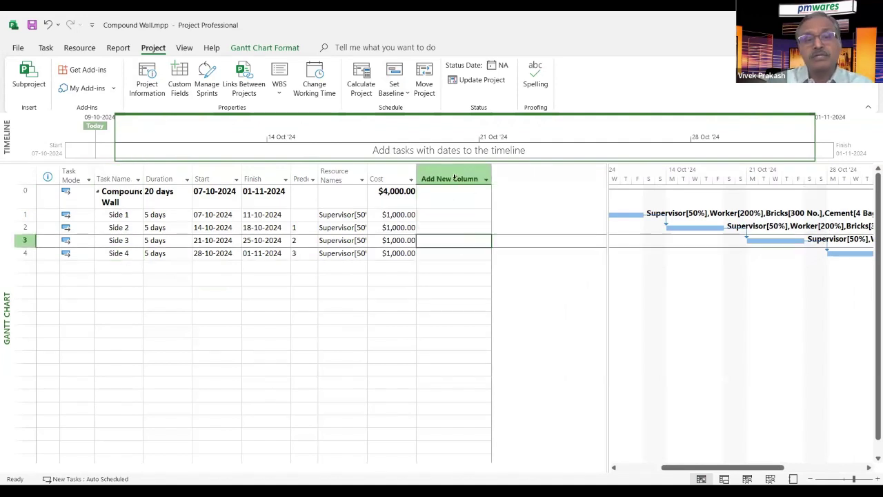
Step: Add Actual Cost and Actual Duration columns after Cost in the task table, narrowing the Actual Cost column
left_click(454, 178)
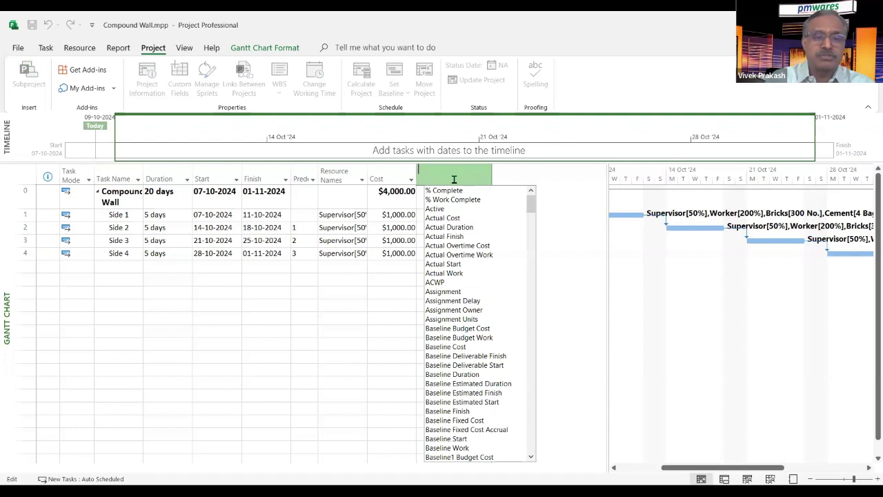
type("Actual Cost")
key("Return")
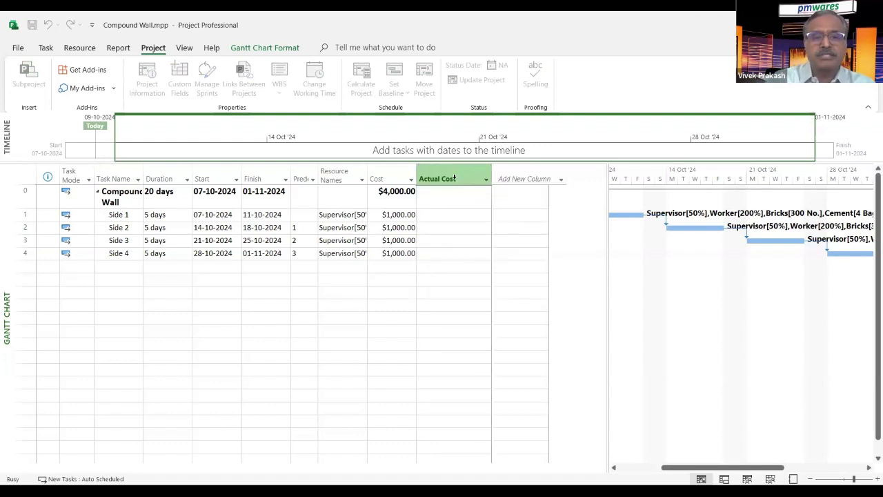
left_click_drag(491, 169, 455, 169)
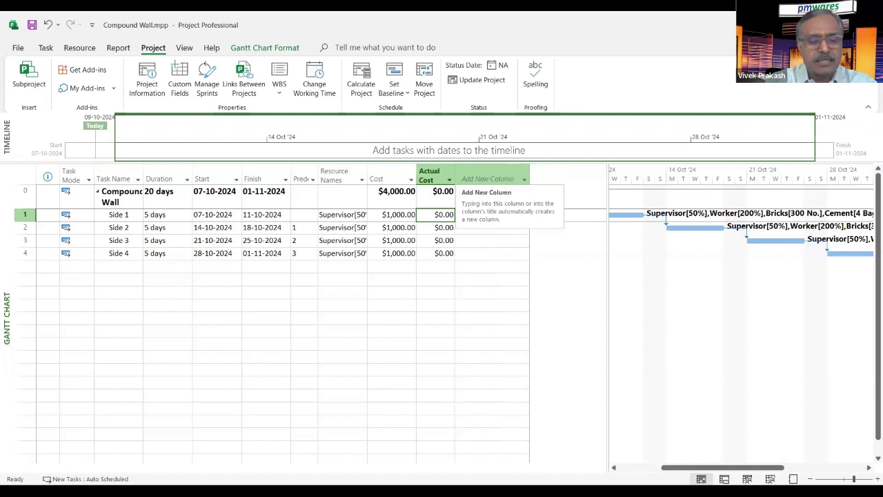
left_click(507, 179)
type("Actual Duration")
key("Return")
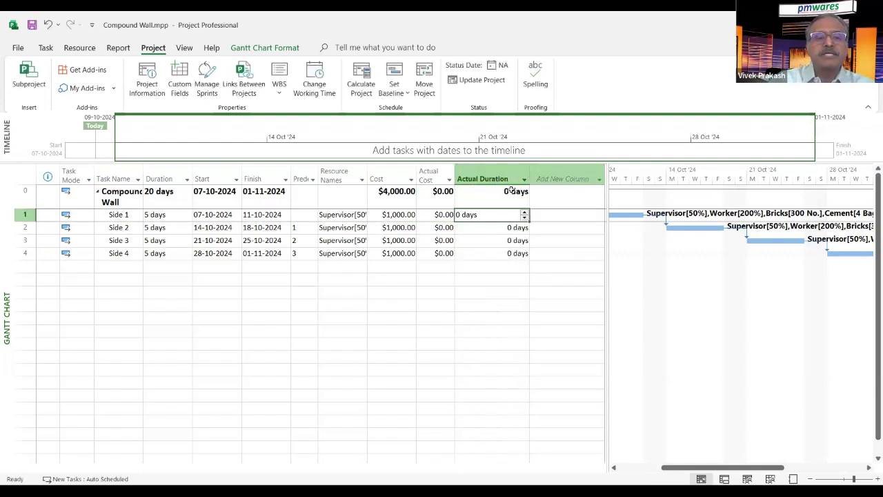
left_click(520, 176)
type("Remaining Cost")
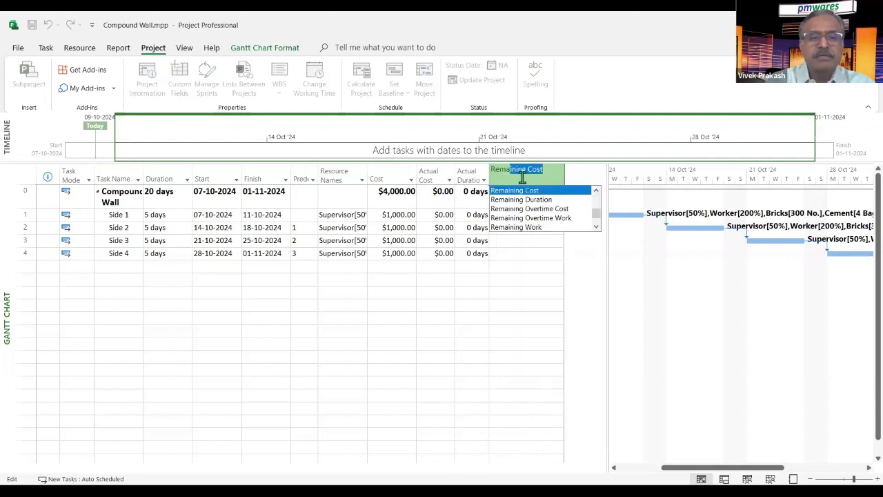
key("Return")
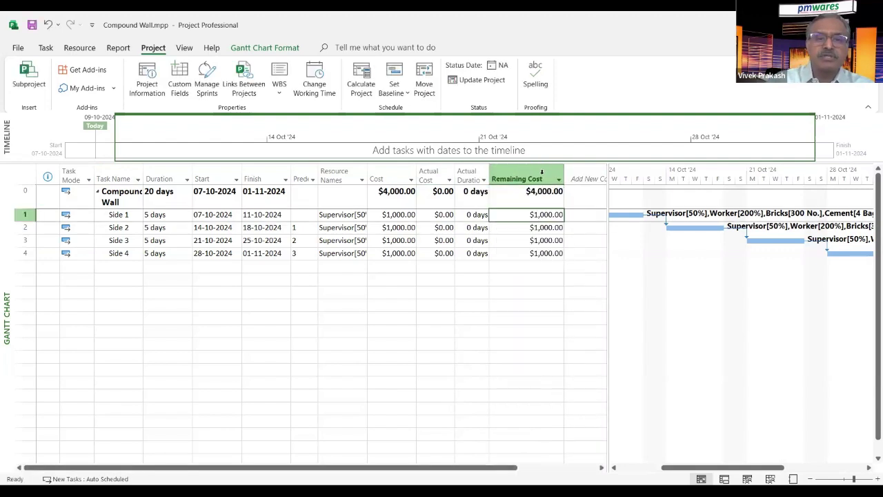
right_click(542, 178)
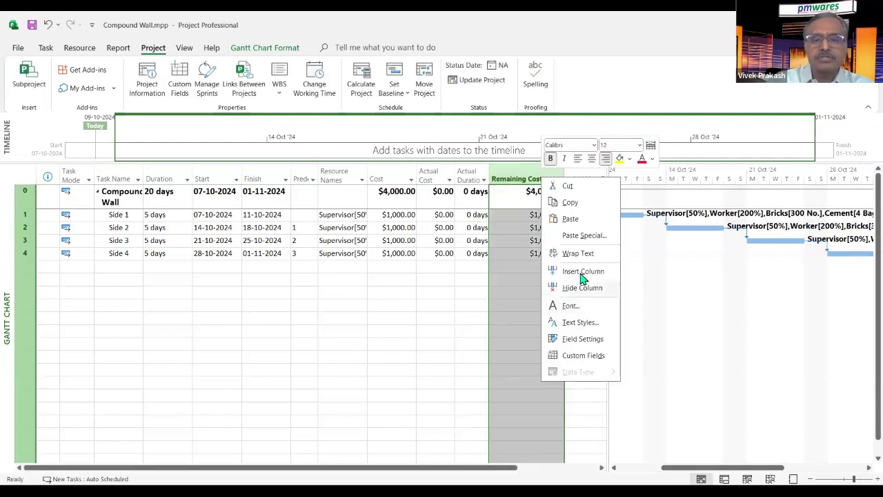
left_click(576, 287)
Step: Add a Remaining Duration column after Actual Duration and narrow it
left_click(535, 176)
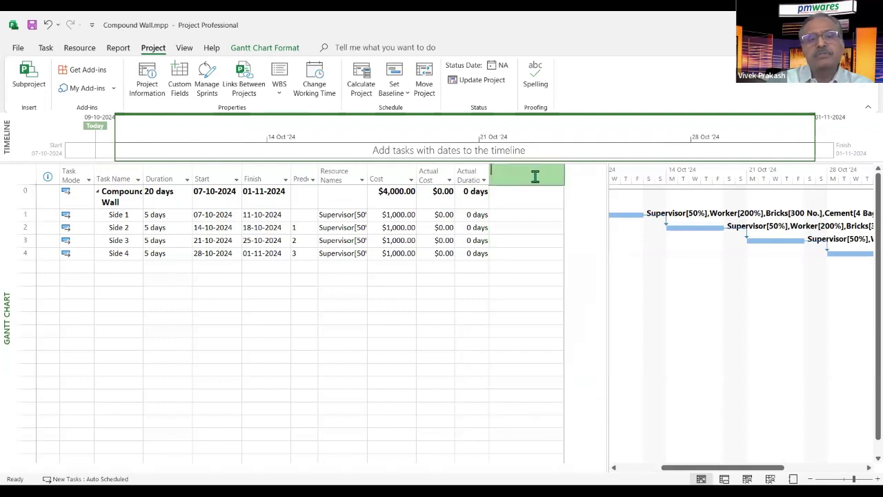
type("Remaining Cost")
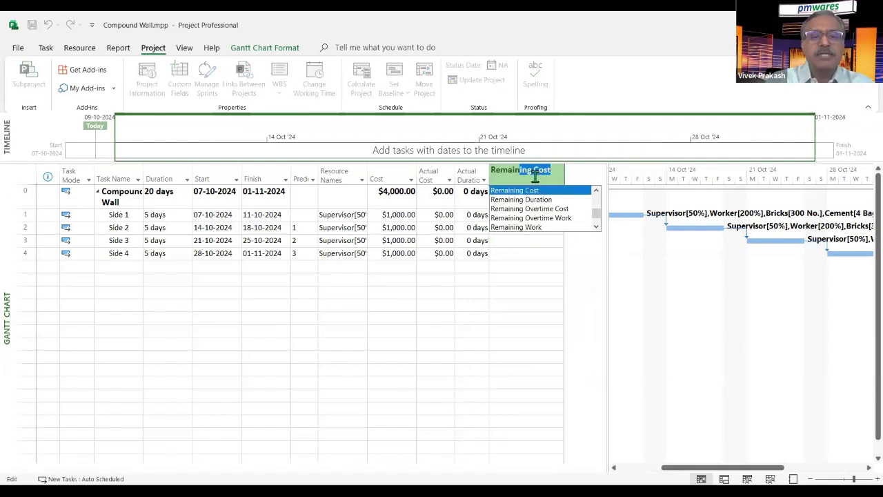
key("Down")
key("Return")
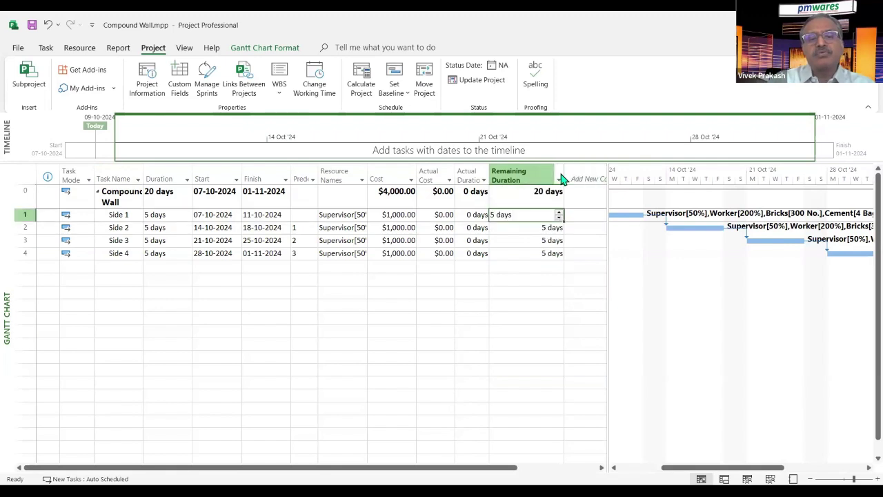
left_click_drag(564, 174, 532, 172)
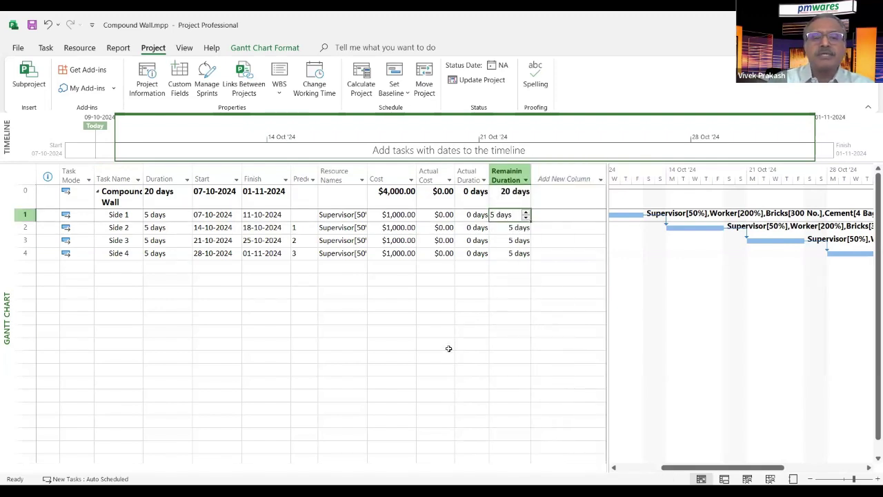
left_click(449, 348)
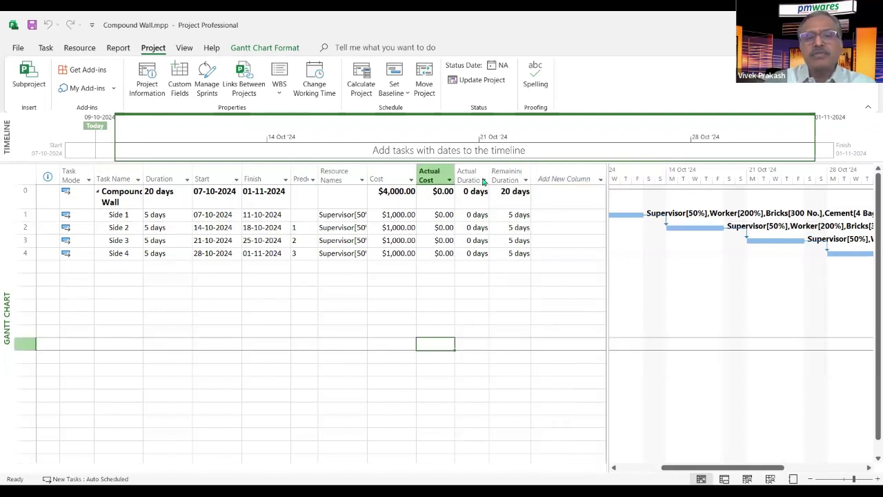
left_click(471, 217)
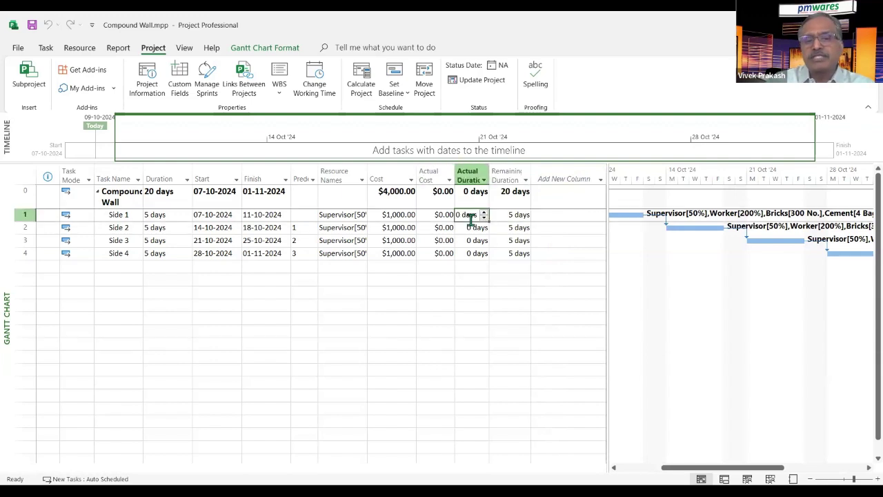
left_click(508, 215)
left_click(451, 251)
left_click(500, 304)
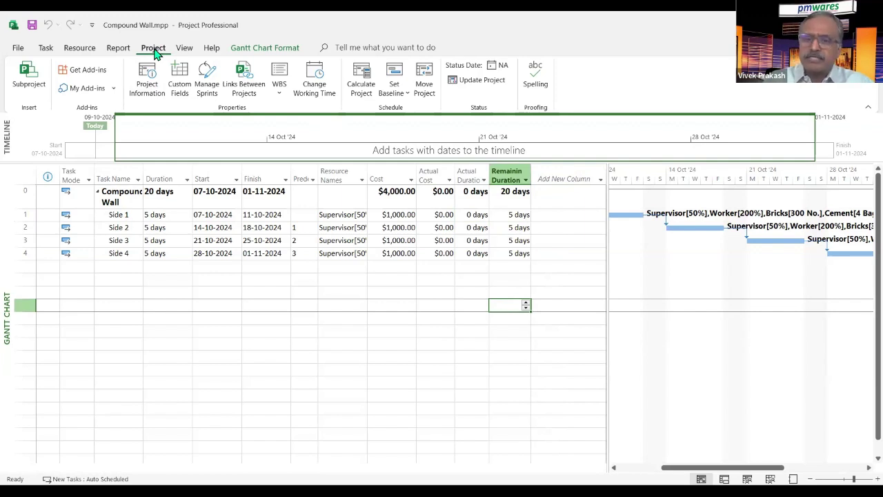
Step: Set the project's status date to 11-10-2024
left_click(502, 65)
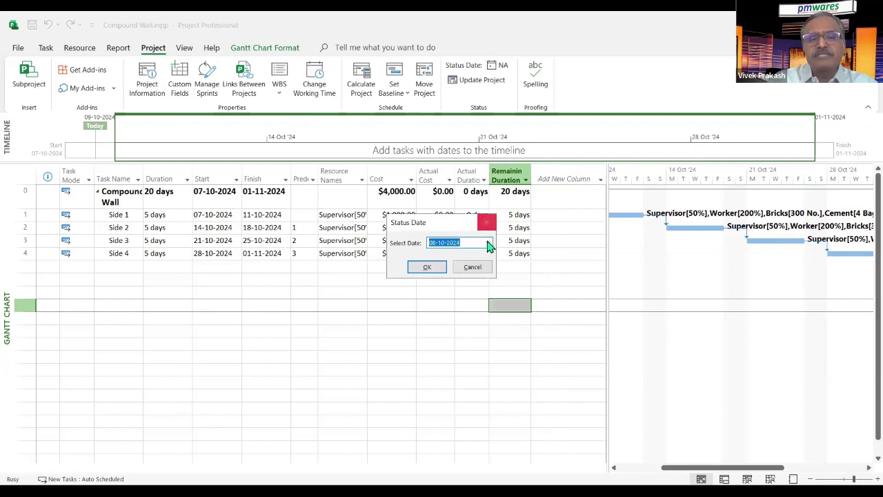
left_click(489, 243)
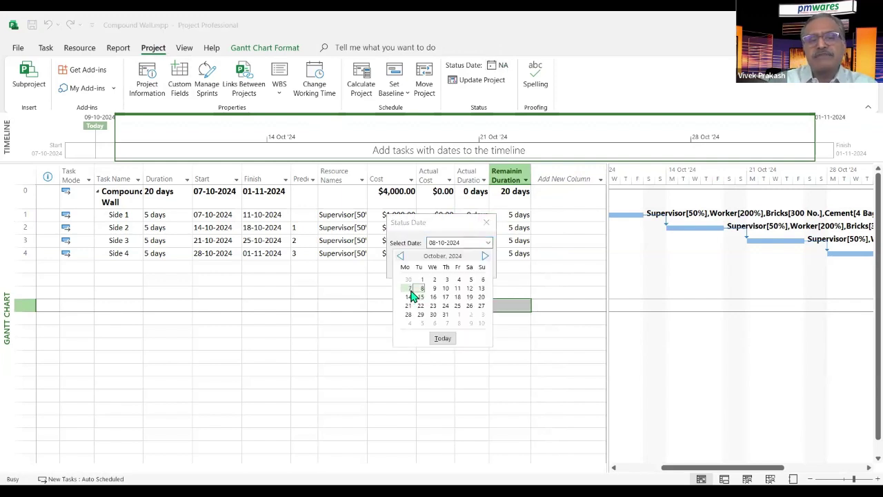
left_click(455, 288)
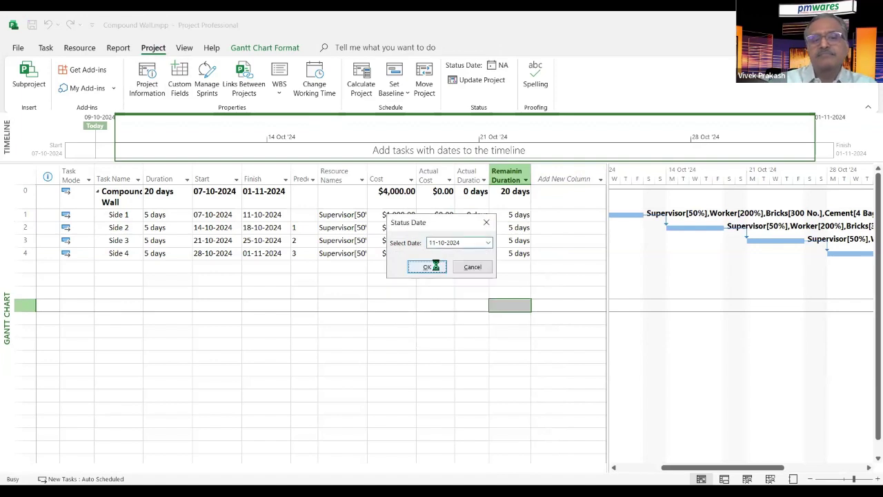
Step: Mark the Side 1 task as 100% complete
left_click(123, 230)
left_click(124, 216)
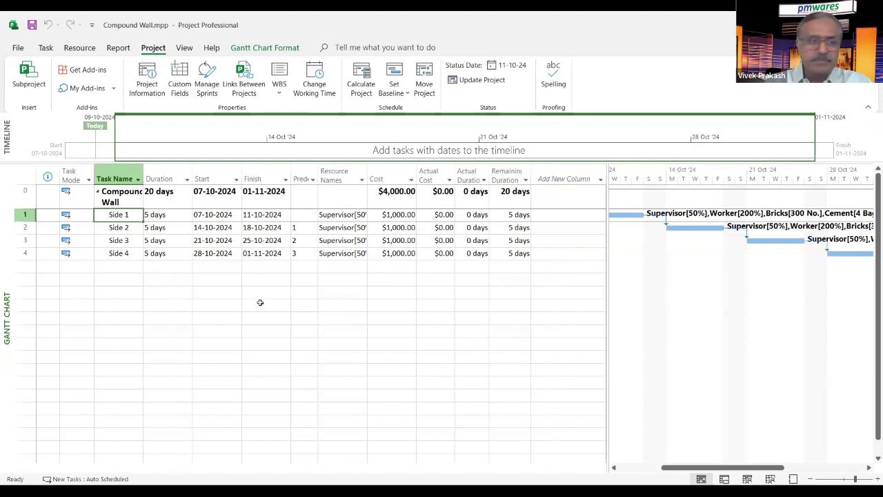
left_click(25, 214)
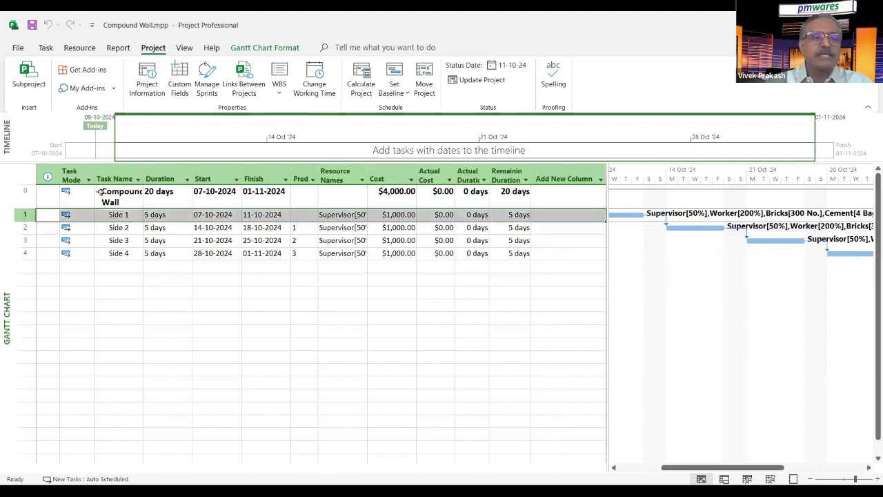
left_click(46, 48)
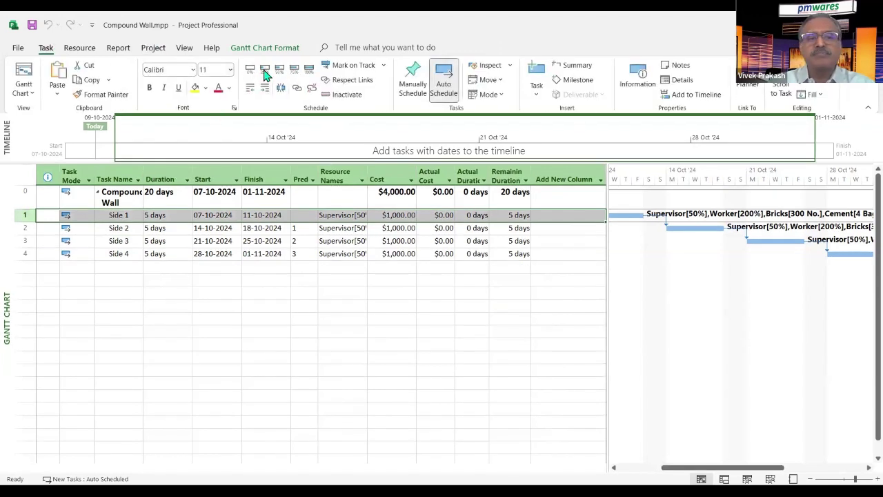
left_click(309, 72)
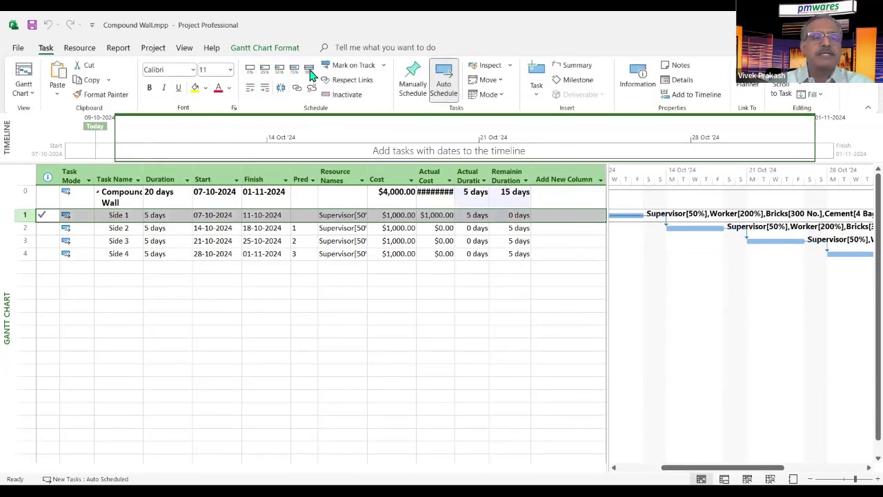
Step: Add a % Complete column after Remaining Duration in the task table and narrow it
left_click(575, 178)
type("% Complete")
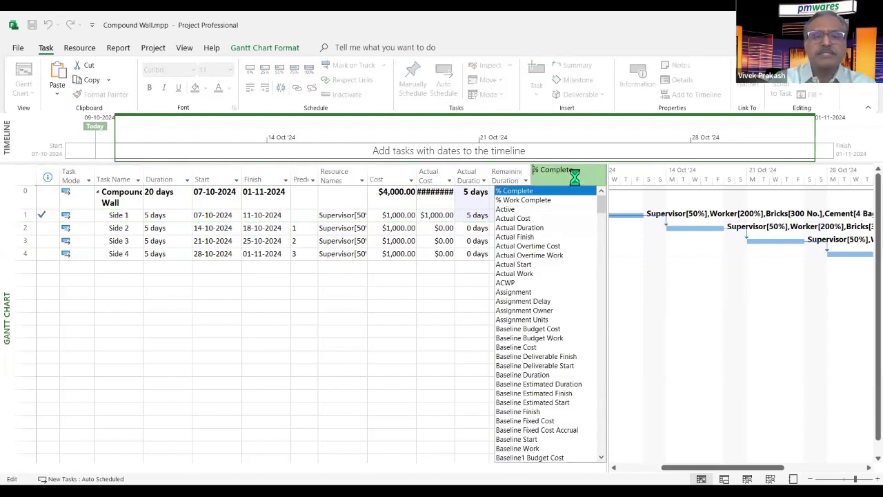
key("Return")
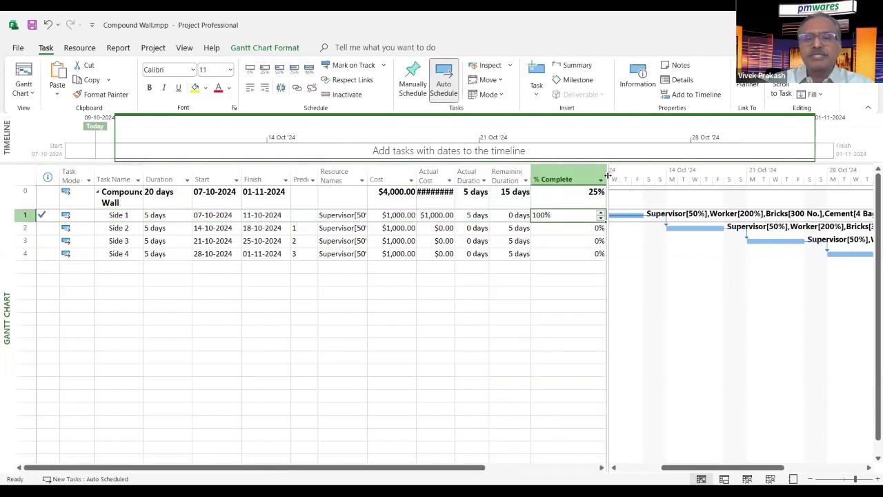
left_click_drag(608, 175, 572, 175)
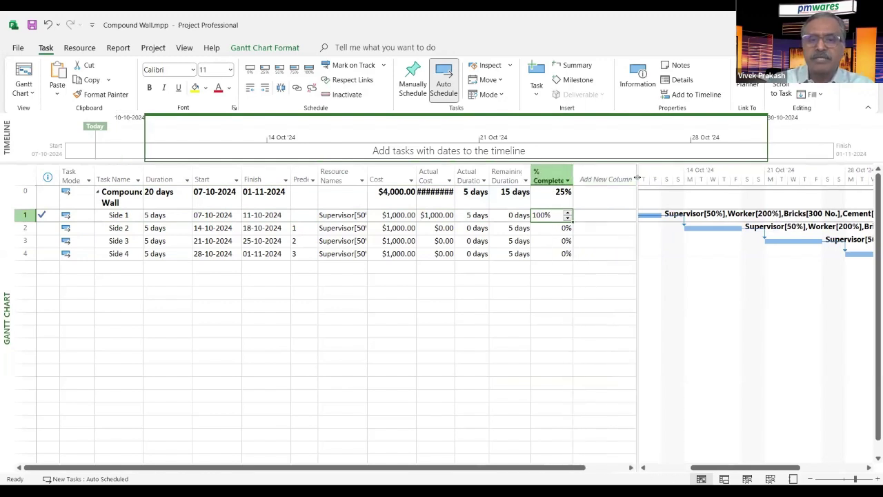
left_click(376, 369)
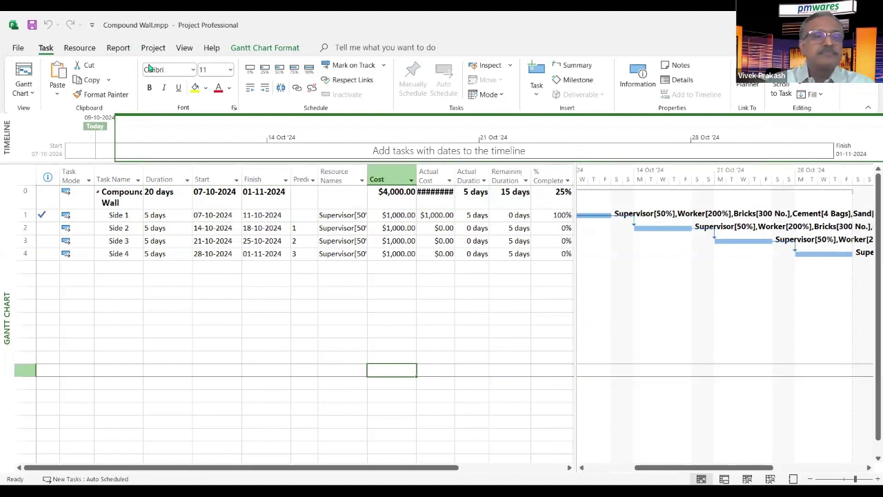
Step: Open the Cash Flow cost report for the project
left_click(118, 51)
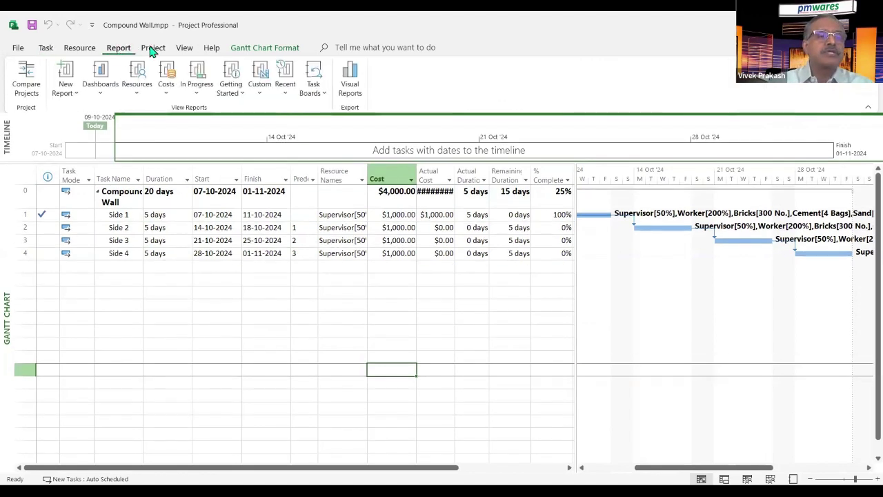
left_click(101, 96)
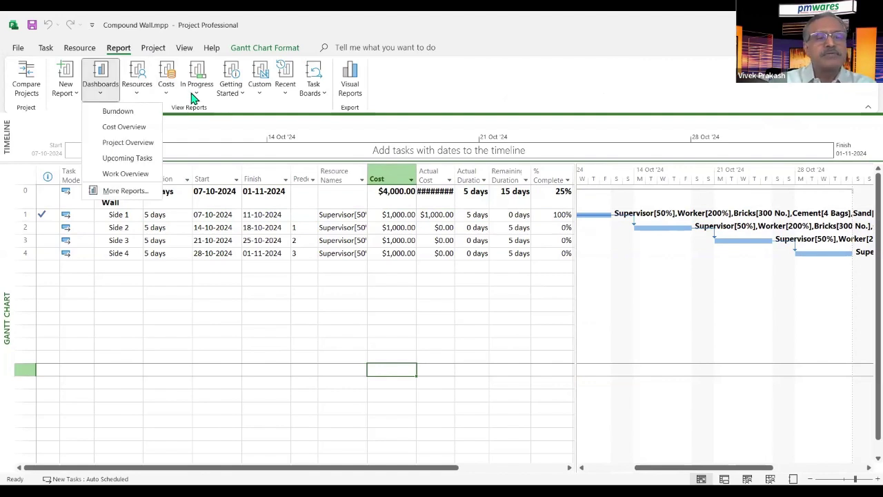
left_click(168, 93)
left_click(191, 112)
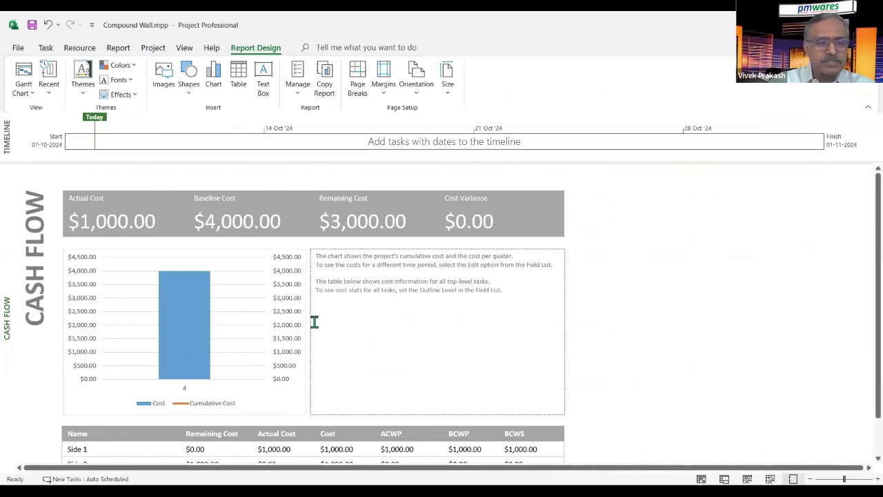
Step: Set the timescale units of the Cash Flow report's cost chart to Weeks
left_click(191, 352)
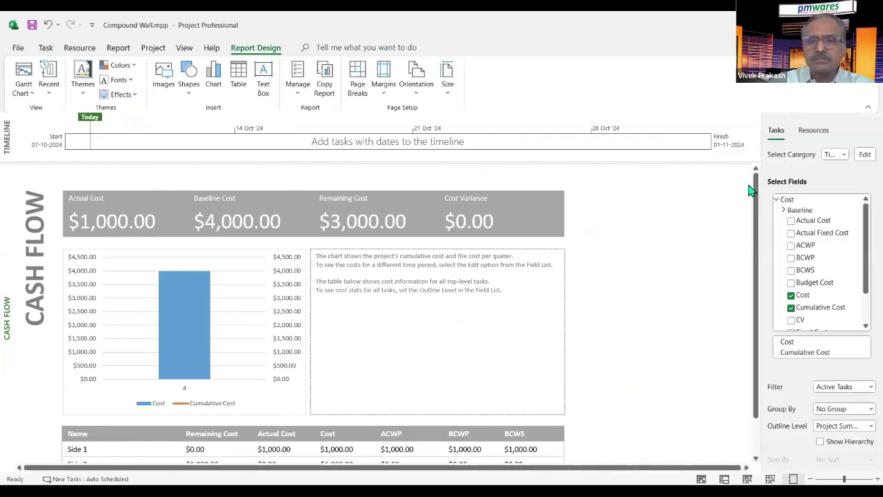
left_click(864, 154)
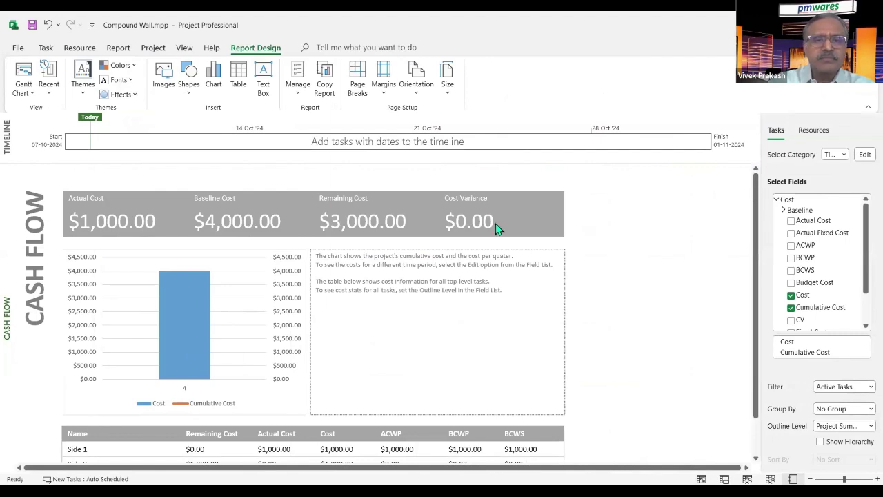
left_click(506, 221)
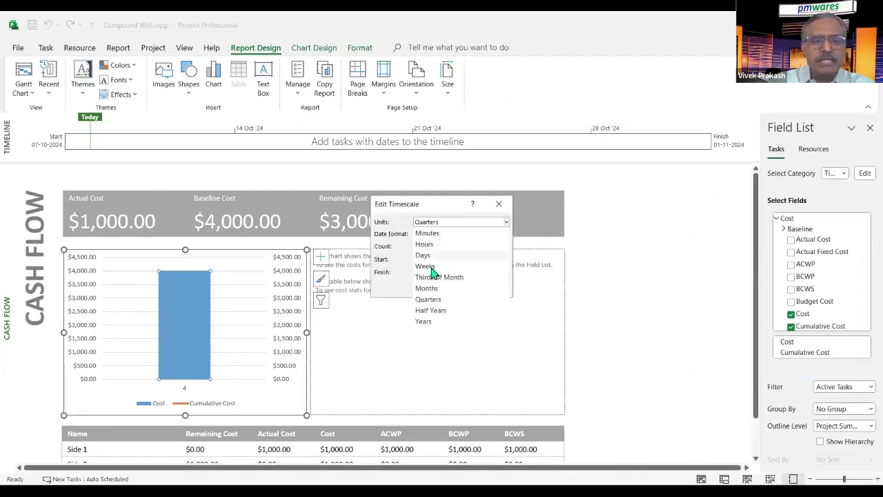
left_click(425, 266)
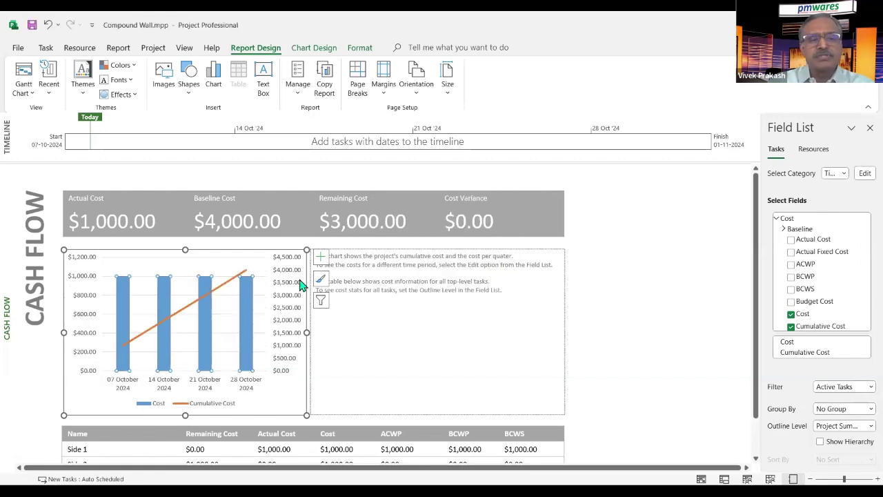
Step: Delete the explanatory text box beside the cash flow chart and widen the chart to match the cost summary band
left_click(467, 249)
key("Delete")
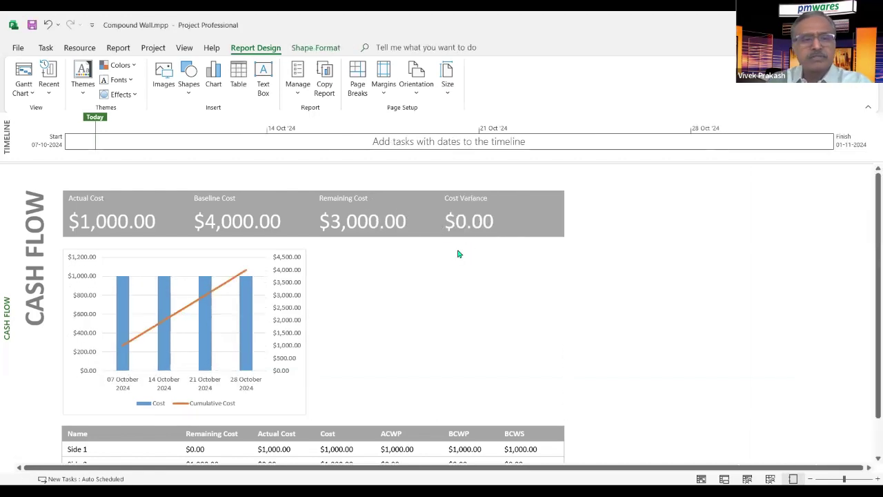
left_click(292, 301)
left_click_drag(307, 332, 561, 334)
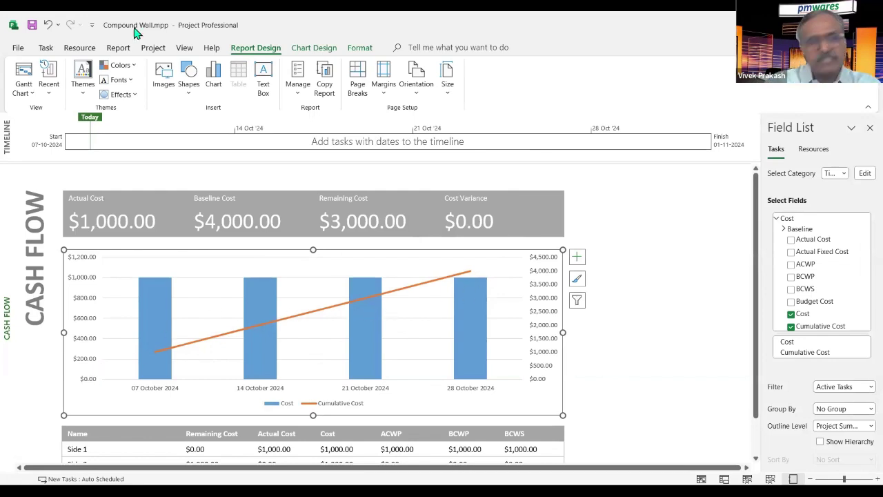
Step: Open the Earned Value Report from the cost reports
left_click(152, 48)
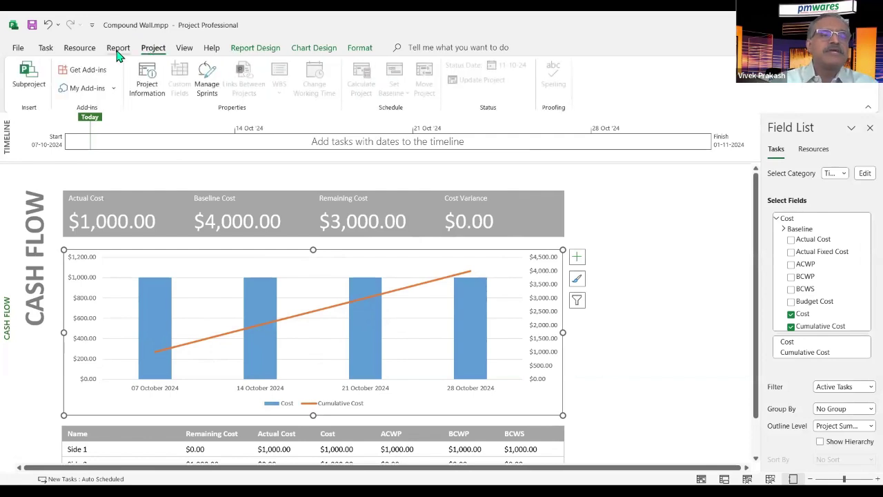
left_click(118, 47)
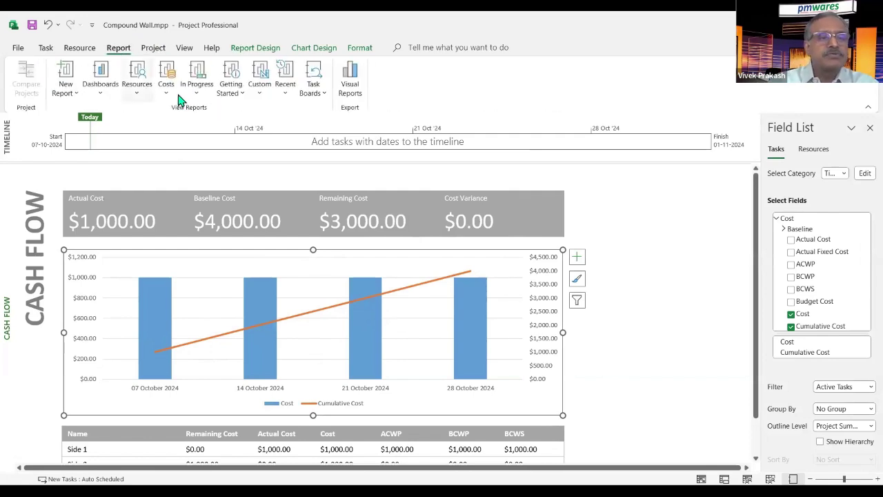
left_click(166, 76)
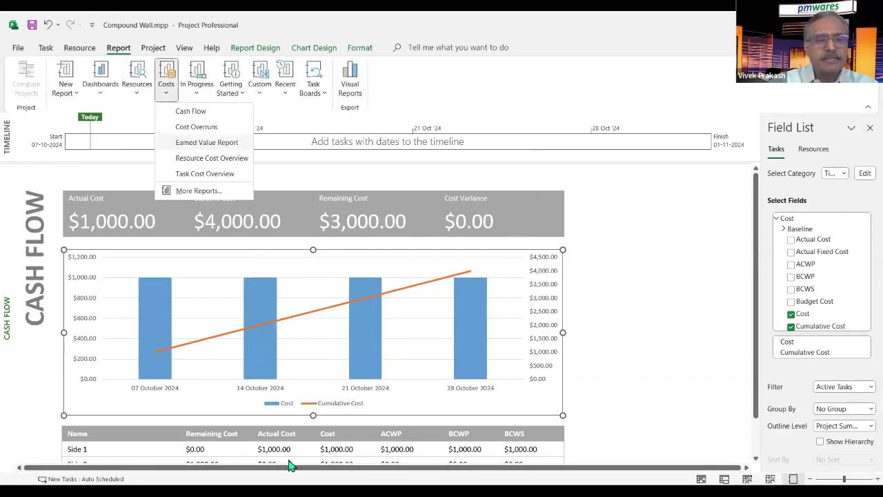
left_click(207, 142)
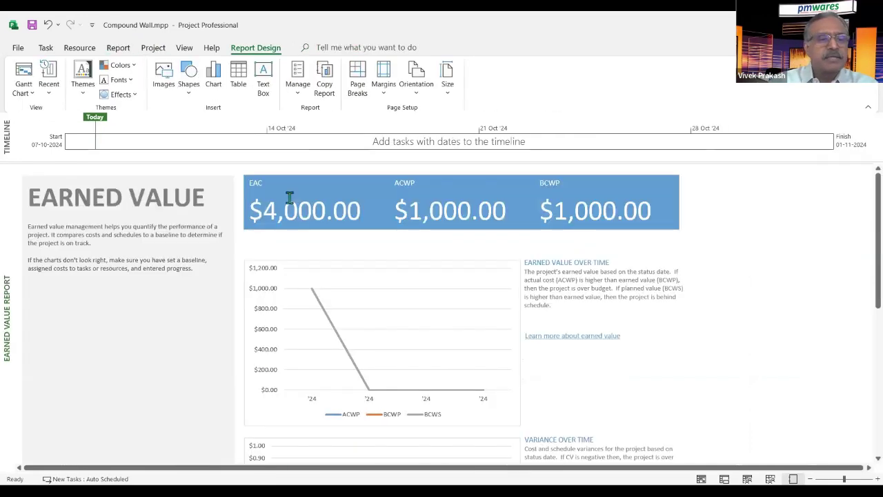
Step: Delete the Earned Value title and description text together with its grey background panel from the report
left_click(234, 265)
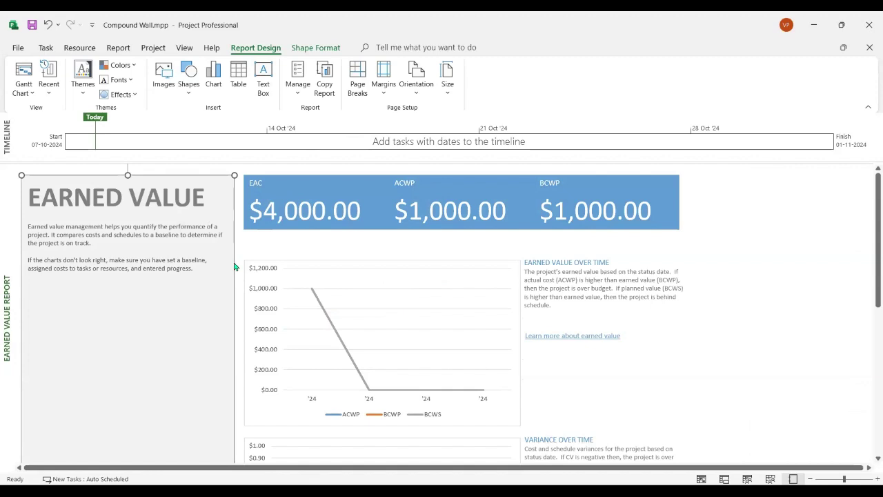
right_click(235, 263)
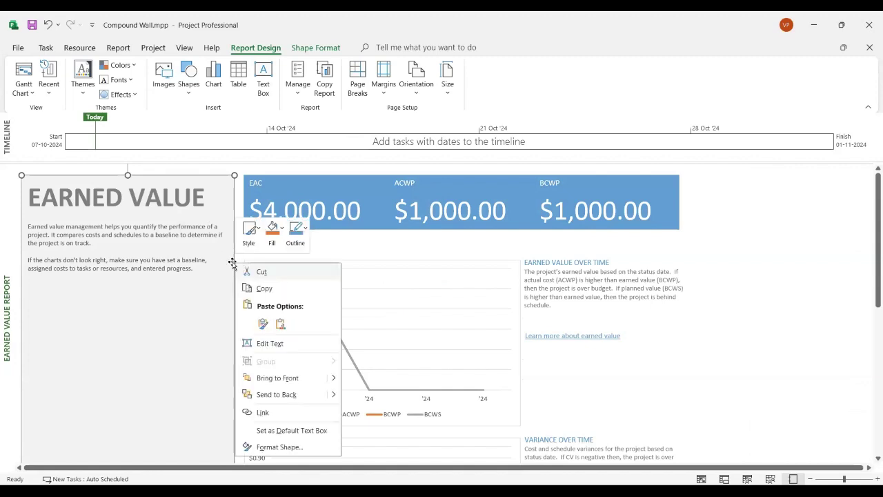
right_click(232, 263)
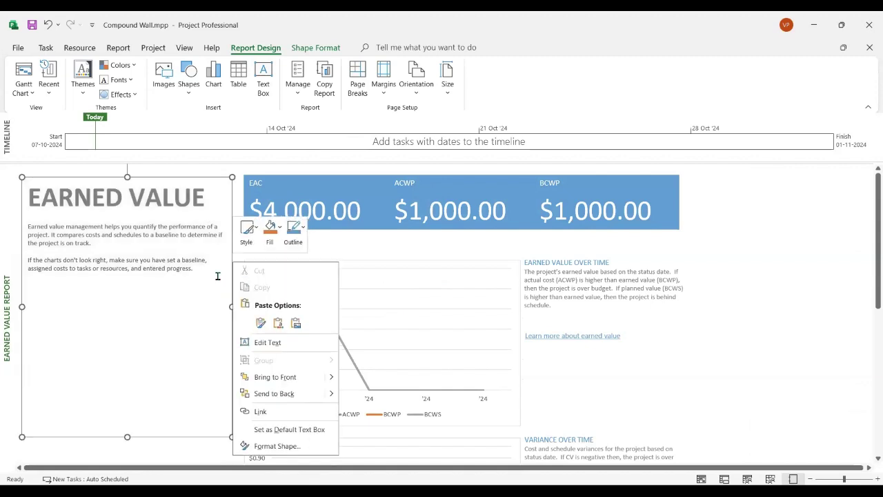
key("Escape")
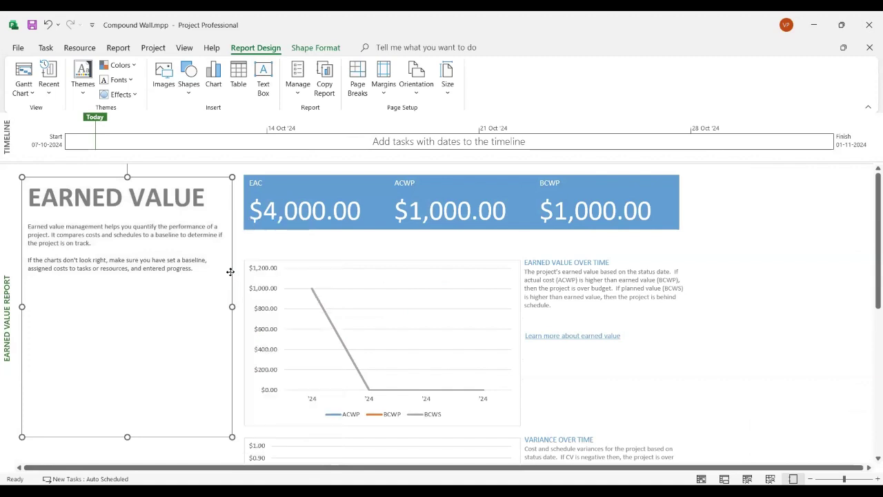
right_click(262, 287)
key("Delete")
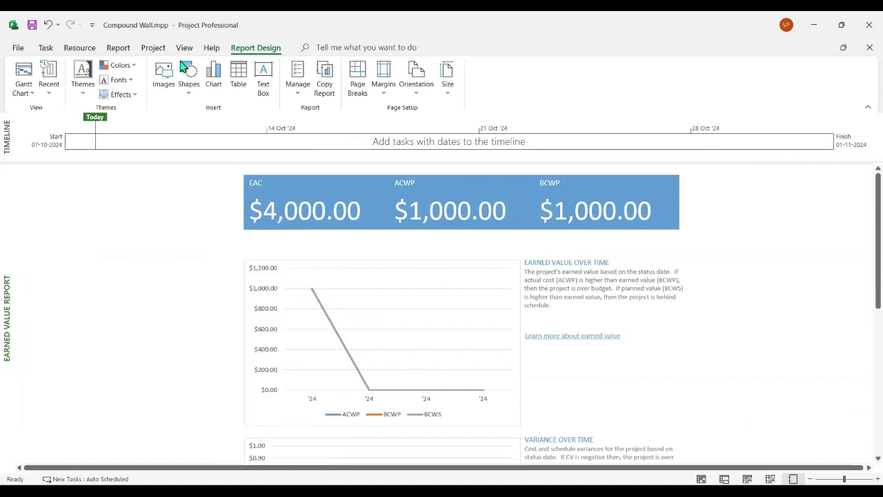
Step: Switch back to the Cash Flow cost report
left_click(152, 48)
left_click(119, 47)
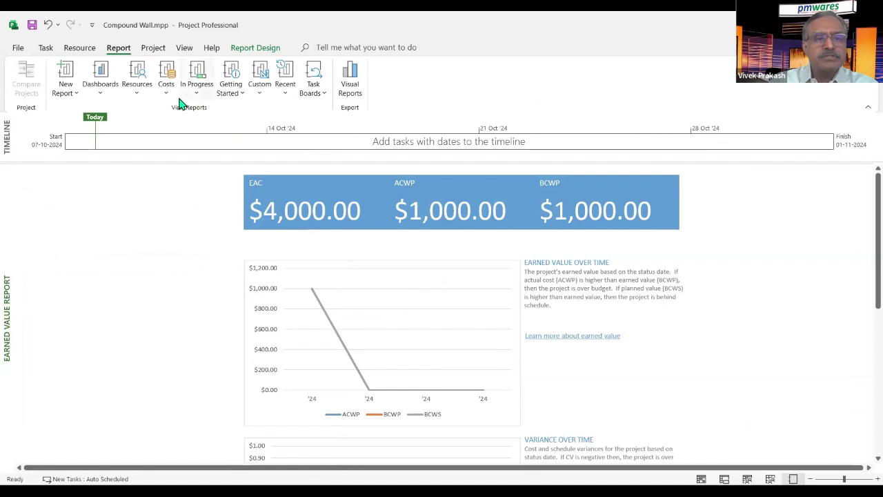
left_click(166, 88)
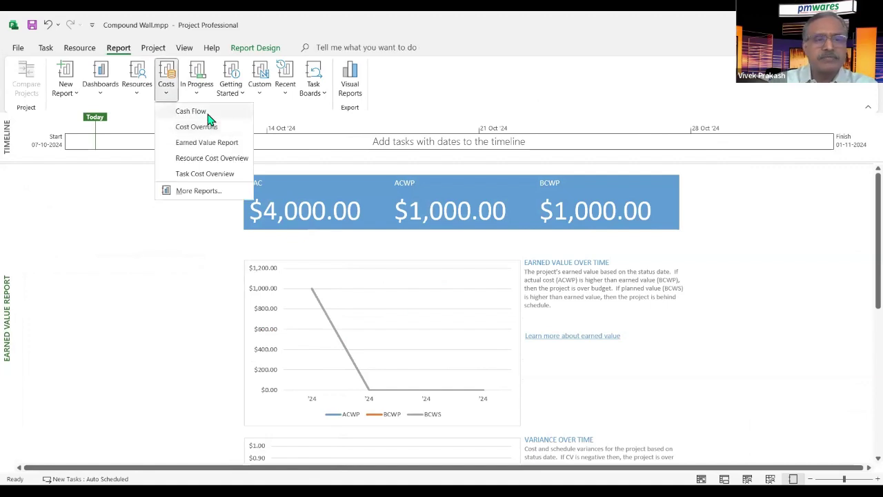
left_click(203, 113)
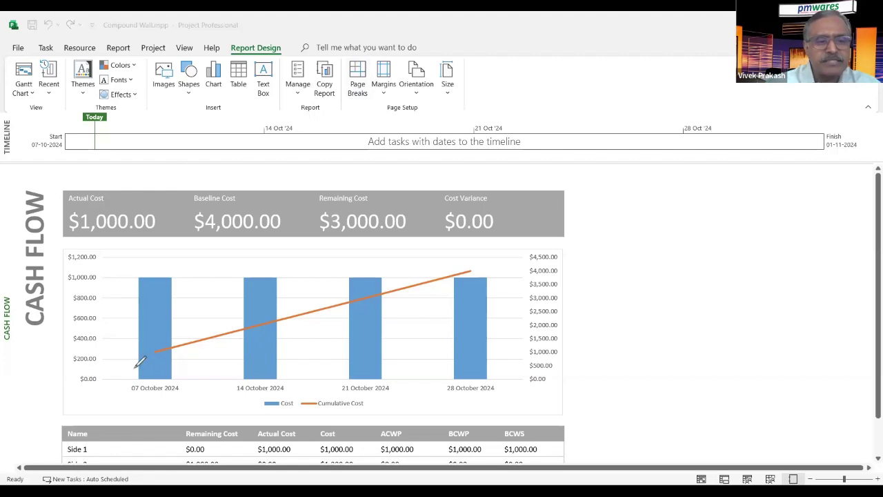
Step: Annotate the cash flow chart with a freehand S-curve, a spending mark across each weekly bar, and a thick stroke at the curve's end
mouse_move(134, 367)
left_mouse_down()
mouse_move(207, 359)
mouse_move(347, 270)
left_mouse_up()
left_click_drag(387, 250, 462, 246)
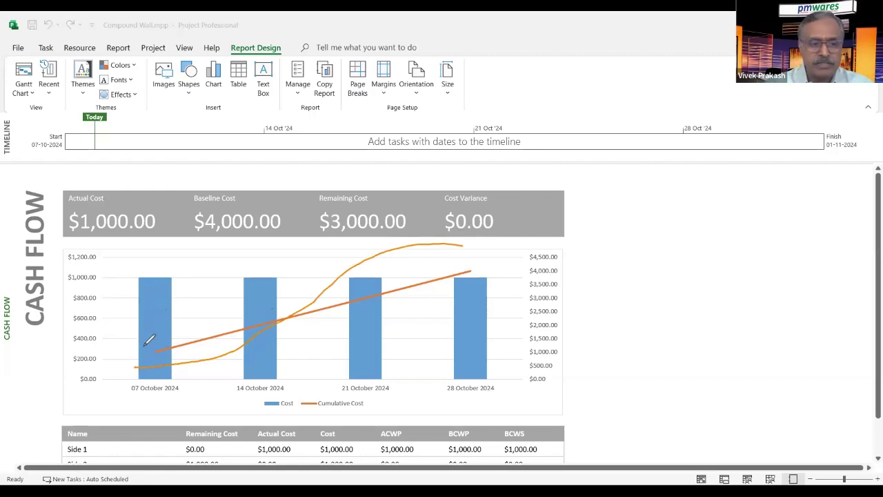
left_click_drag(143, 337, 178, 335)
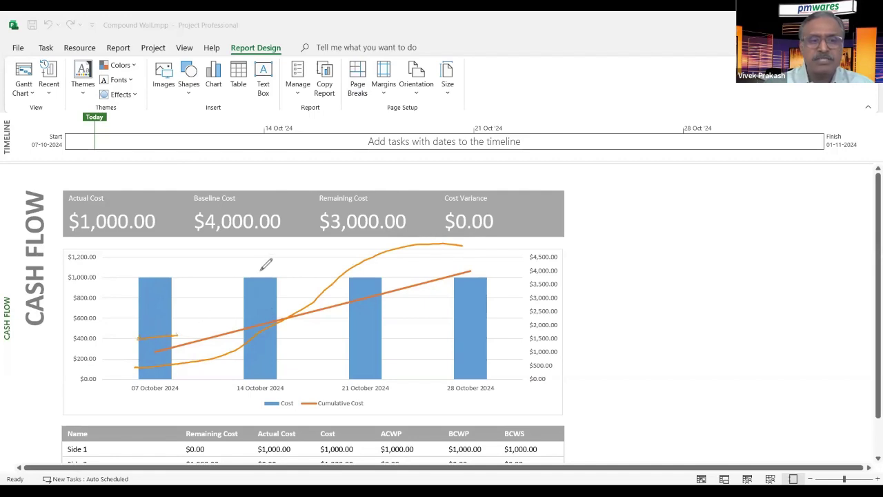
left_click_drag(249, 275, 272, 274)
left_click_drag(349, 277, 380, 276)
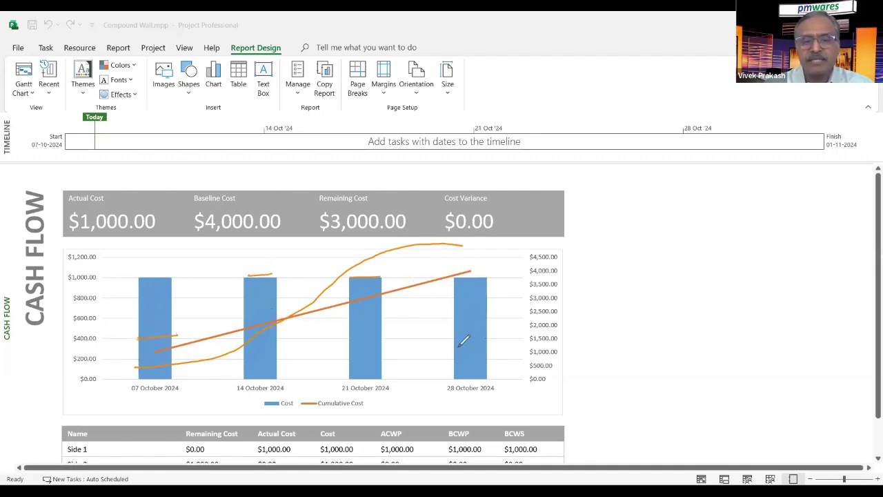
left_click_drag(455, 344, 493, 344)
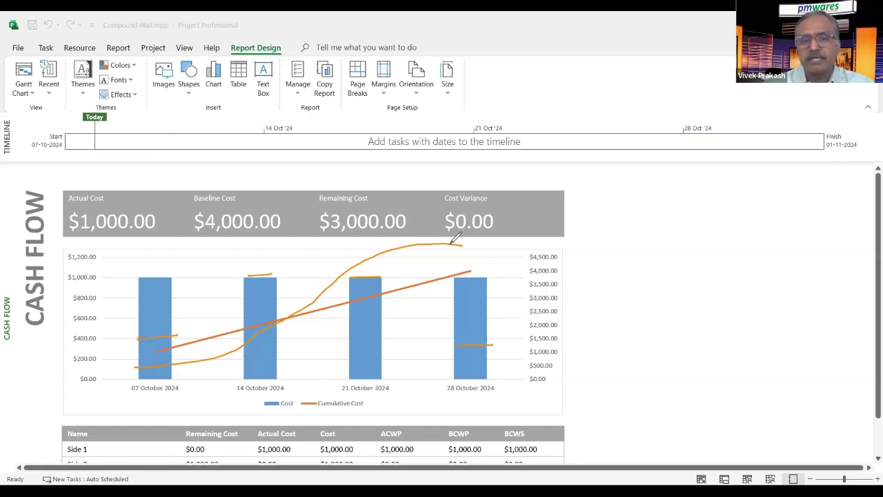
mouse_move(487, 243)
left_mouse_down()
mouse_move(447, 243)
mouse_move(489, 243)
left_mouse_up()
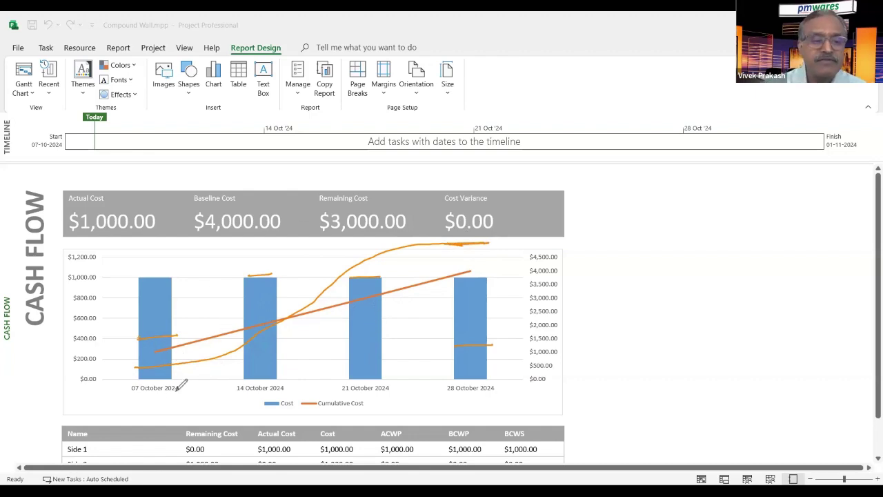
Step: Write 1000 under the first three weeks, sketch a second cumulative cost curve on the chart, and clear all drawn annotations
left_click_drag(143, 396, 178, 395)
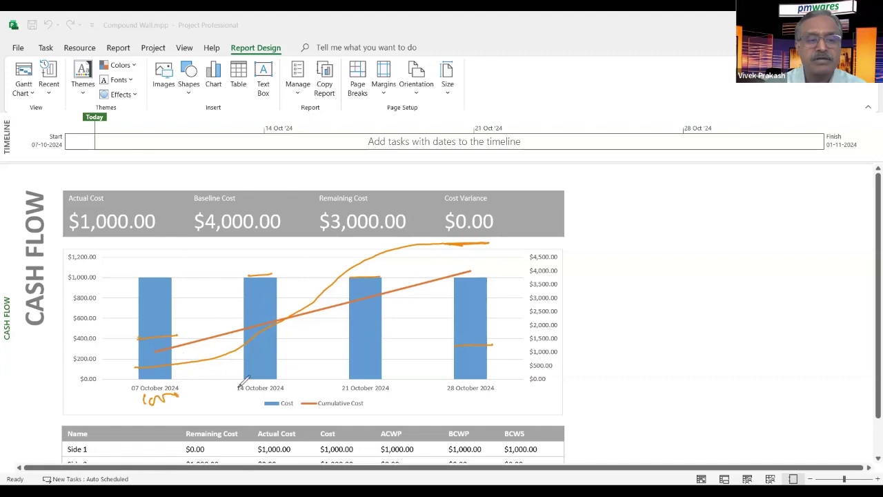
left_click_drag(238, 389, 269, 394)
left_click_drag(358, 392, 379, 391)
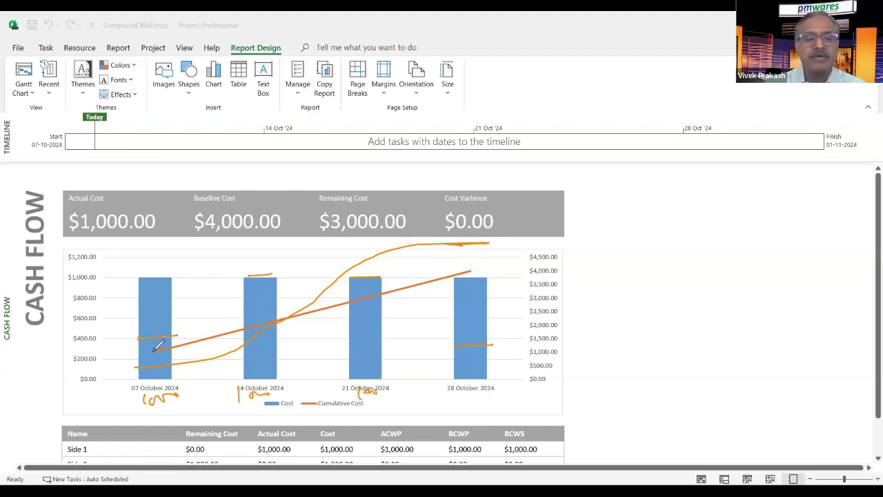
left_click_drag(267, 324, 467, 285)
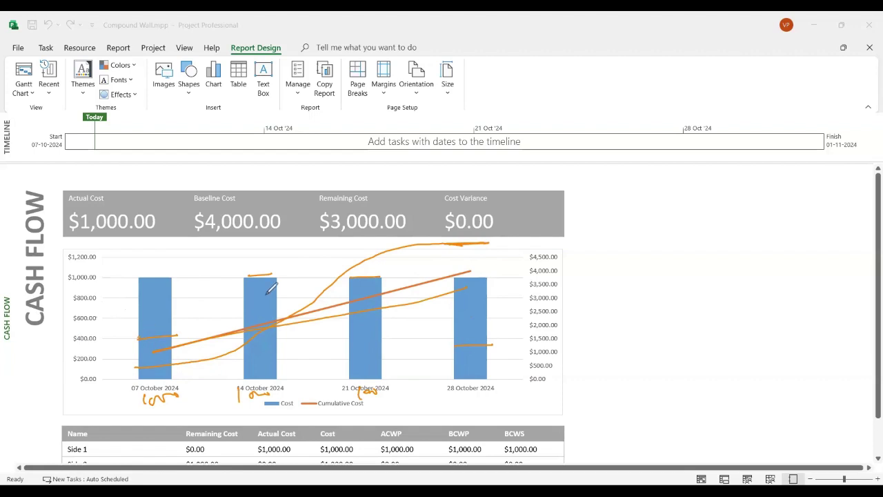
key("e")
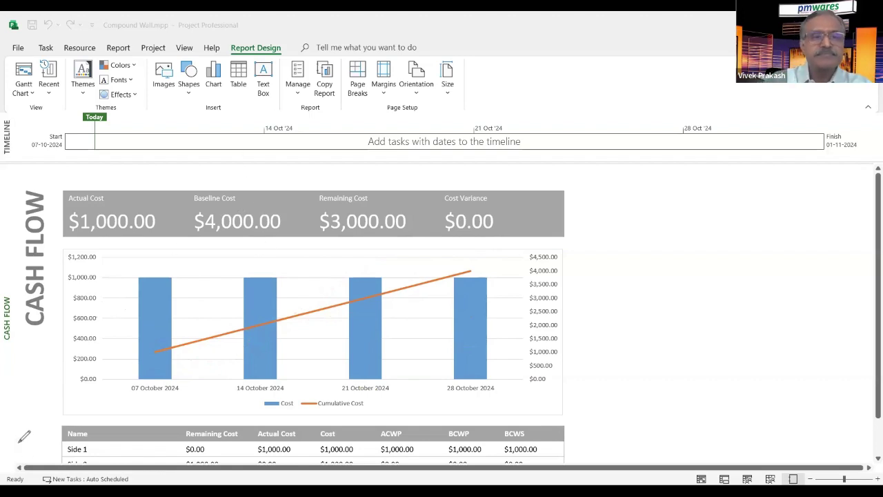
left_click(158, 19)
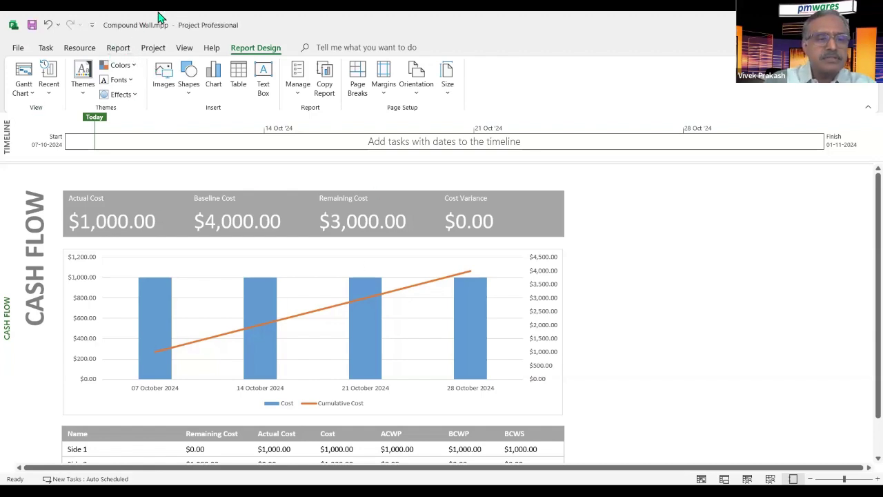
Step: Open the Earned Value Report from the cost reports
left_click(153, 47)
left_click(118, 48)
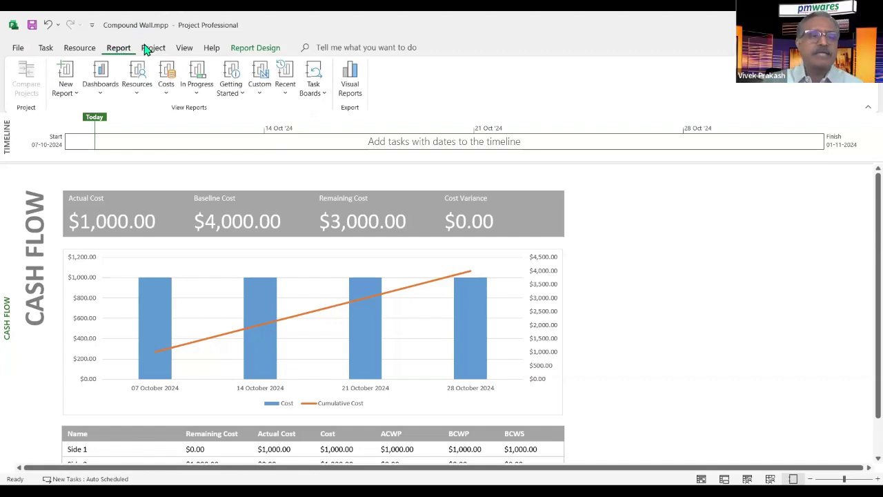
left_click(153, 50)
left_click(118, 47)
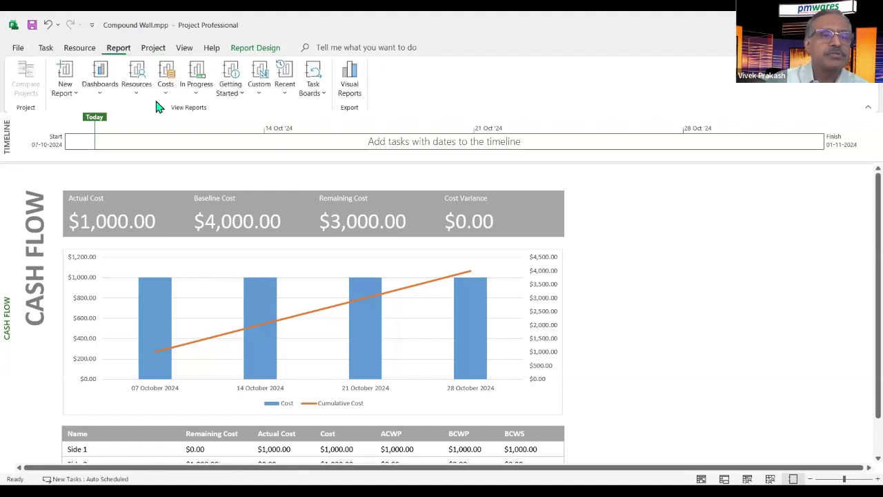
left_click(169, 92)
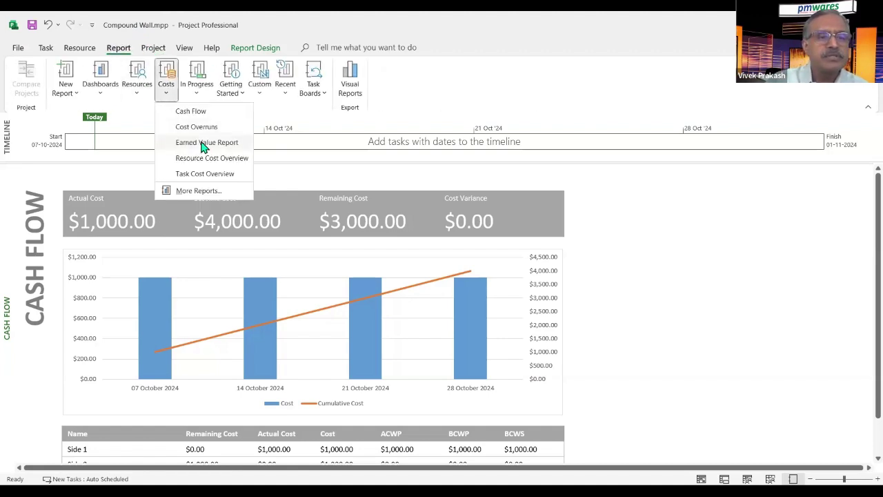
left_click(205, 144)
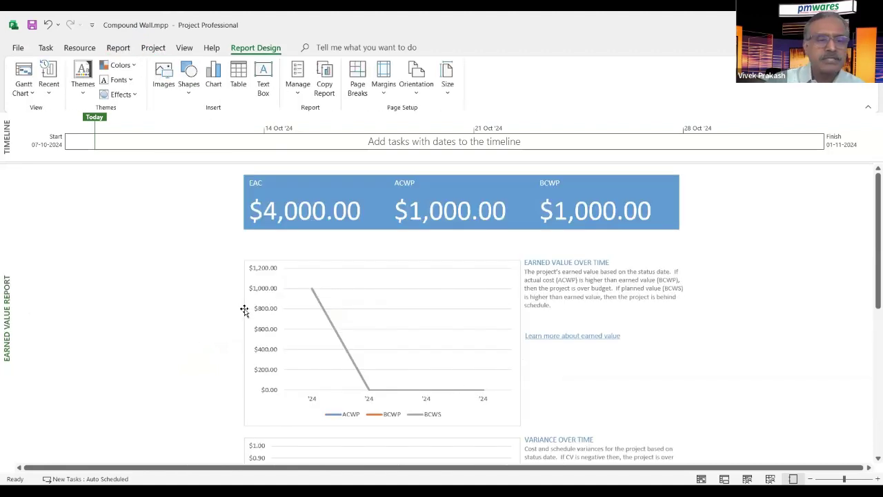
Step: Widen the earned value over time chart and set its timescale units to Days
left_click_drag(244, 341, 60, 341)
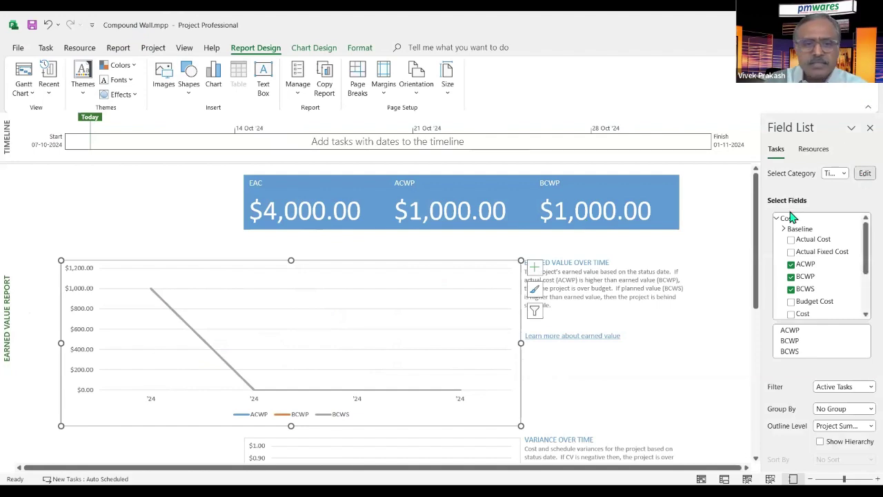
left_click(505, 222)
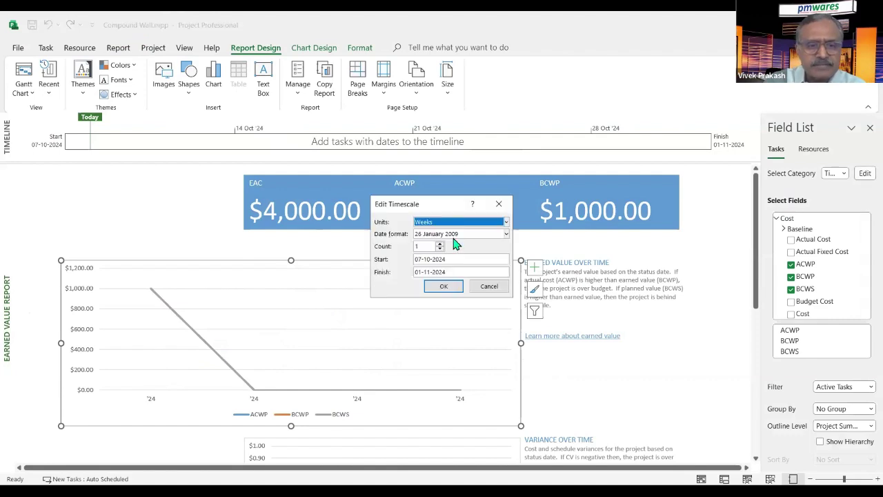
left_click(442, 255)
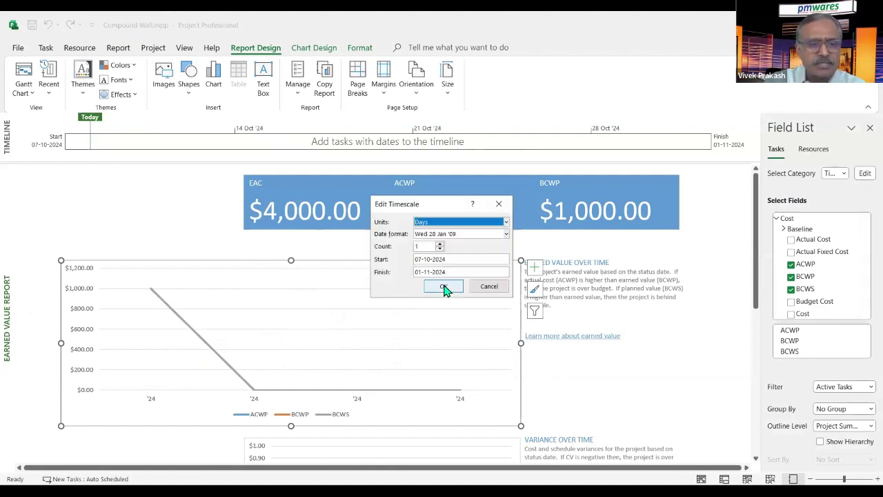
left_click(441, 286)
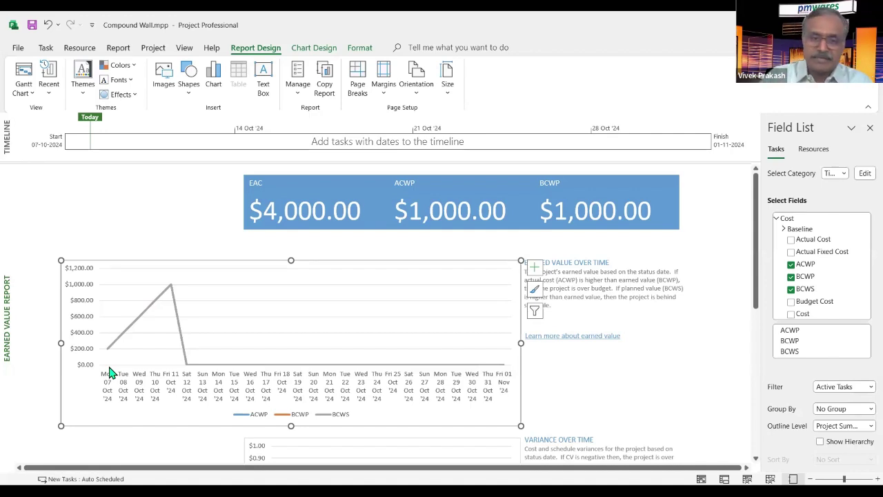
Step: Add a data table beneath the earned value over time chart
left_click(536, 271)
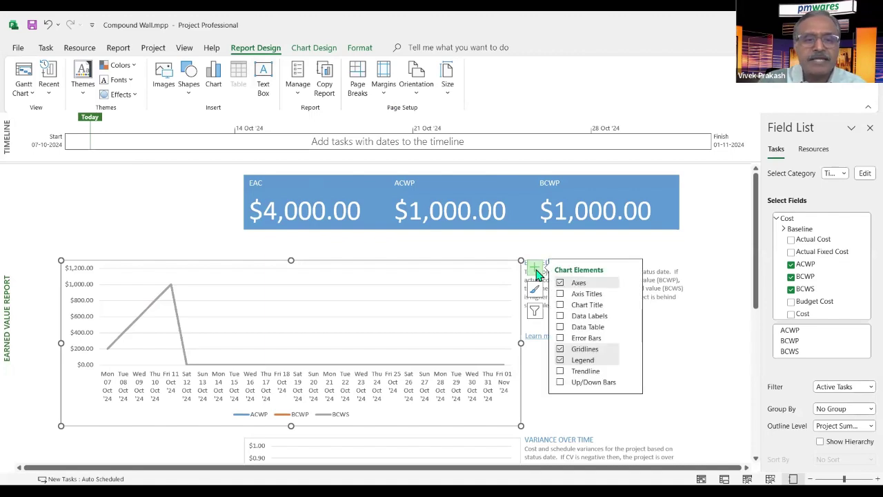
left_click(561, 327)
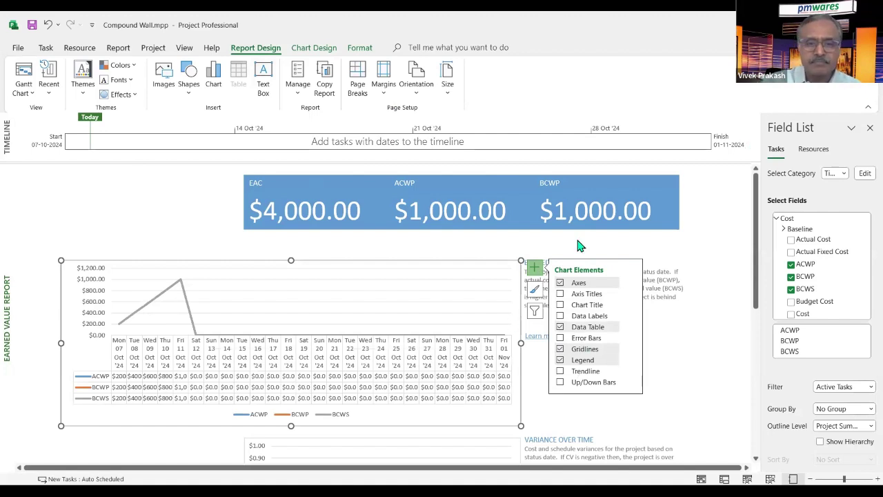
Step: Delete the Earned Value Over Time description and its learn-more link, and widen the chart into the freed space
left_click(572, 272)
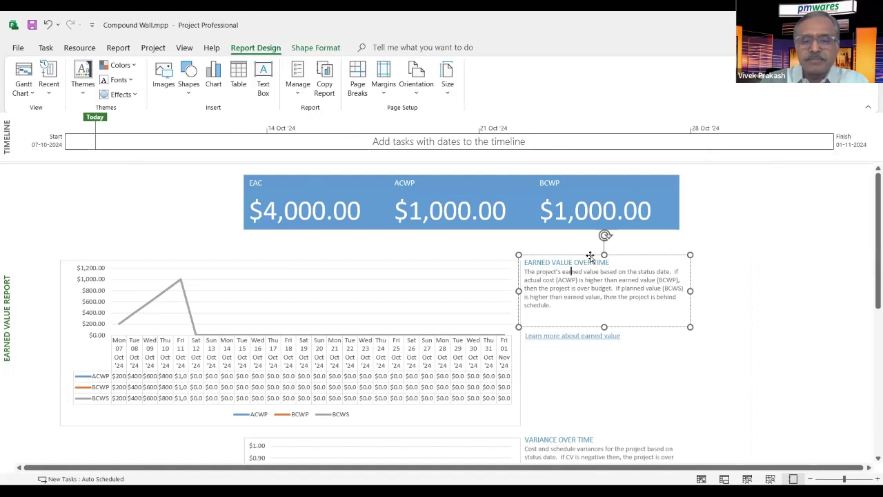
key("Escape")
key("Delete")
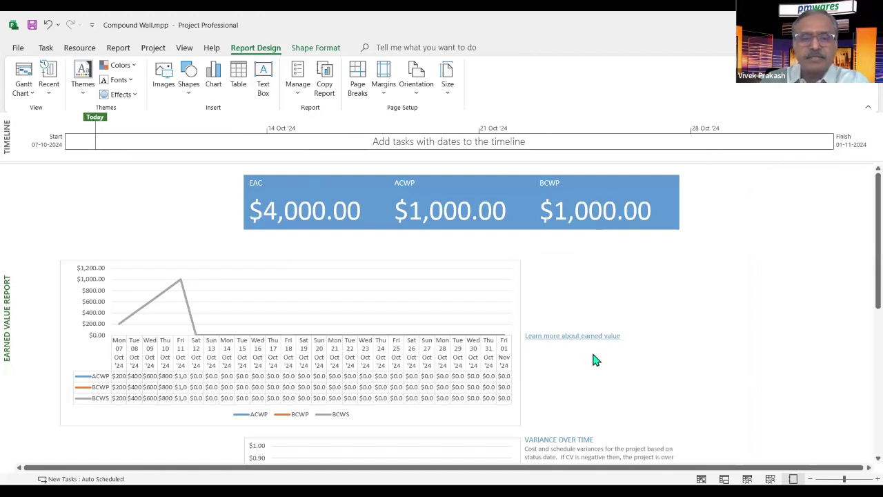
left_click_drag(654, 366, 478, 305)
key("Delete")
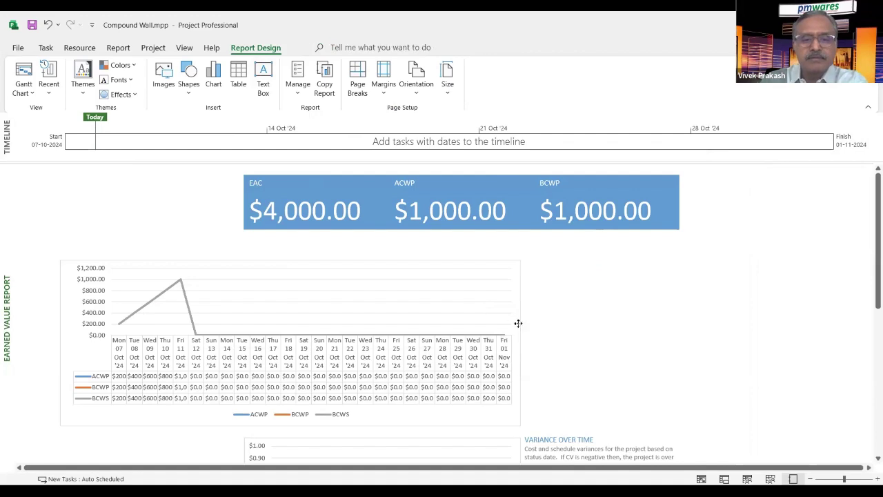
left_click_drag(520, 343, 668, 341)
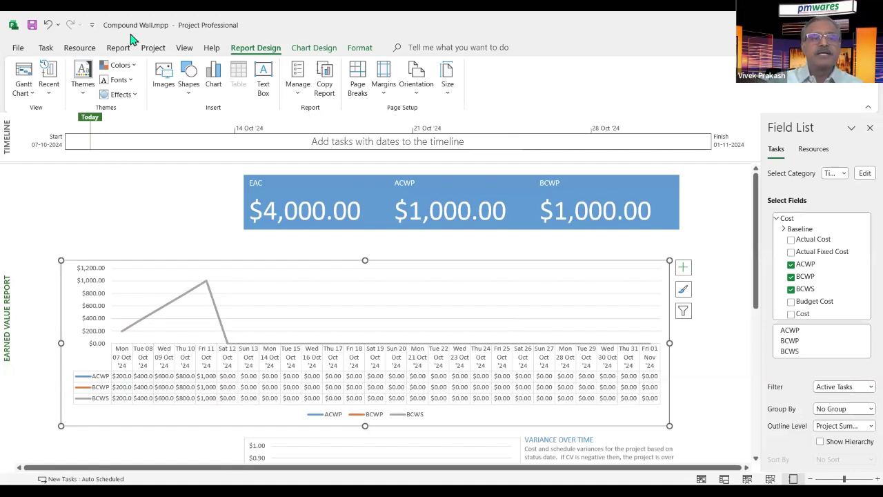
Step: Return to the Gantt Chart view and widen the Actual Cost column enough to show the project total
left_click(46, 48)
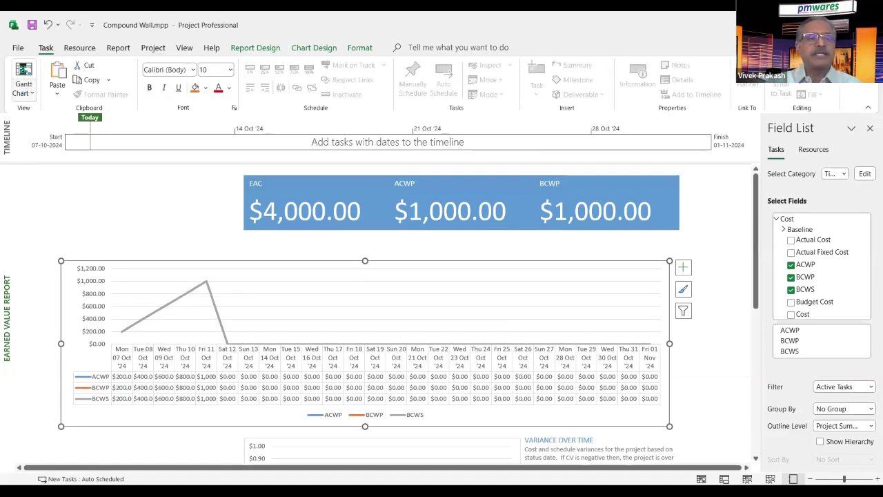
left_click(24, 69)
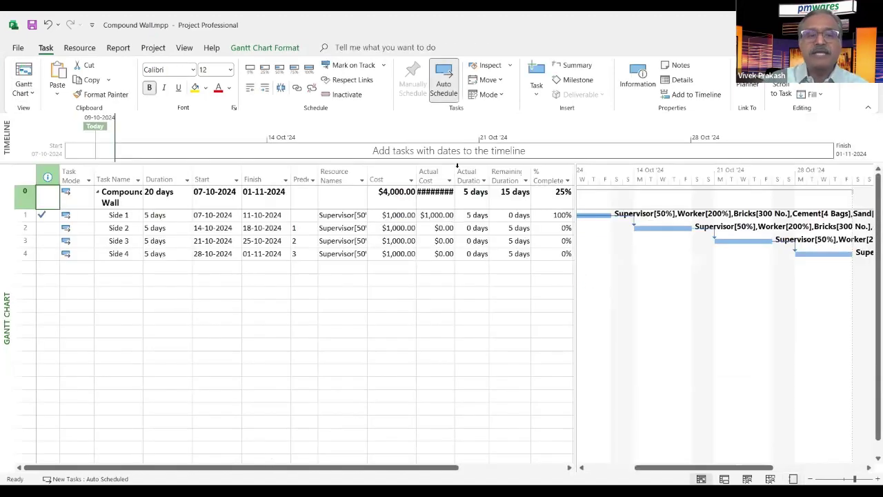
left_click_drag(457, 171, 462, 171)
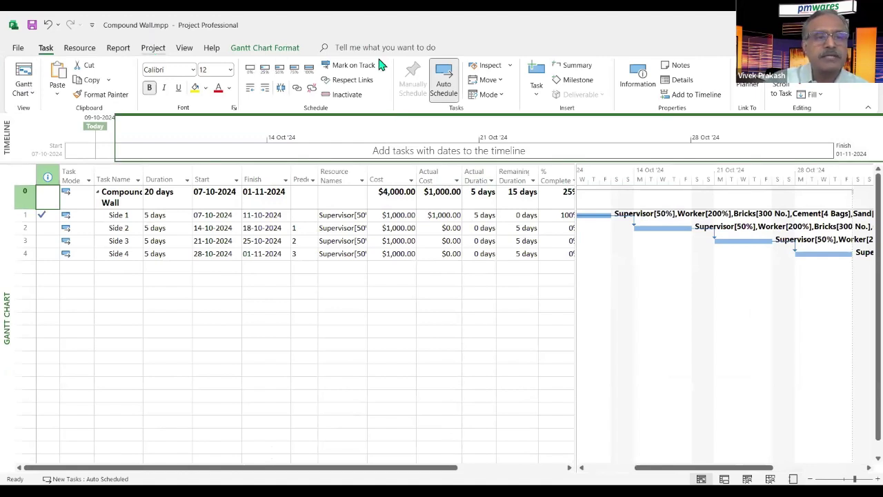
Step: Set the project status date to 18-10-2024
left_click(154, 48)
left_click(522, 68)
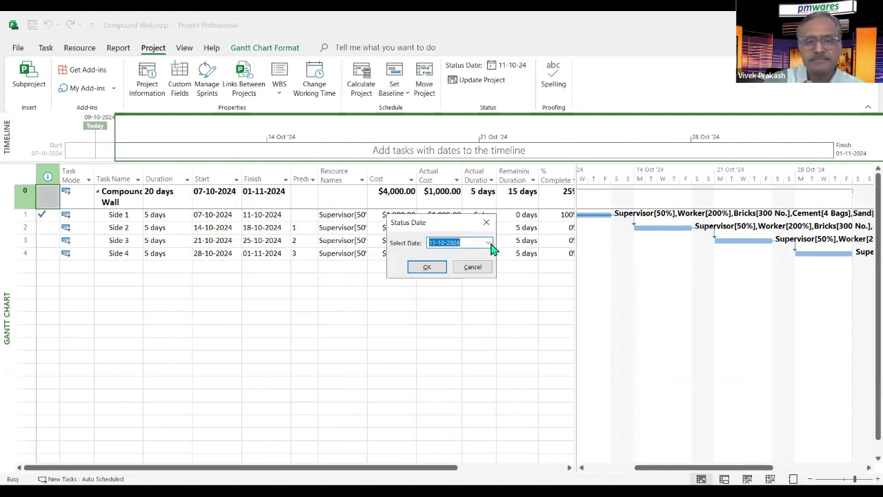
left_click(488, 243)
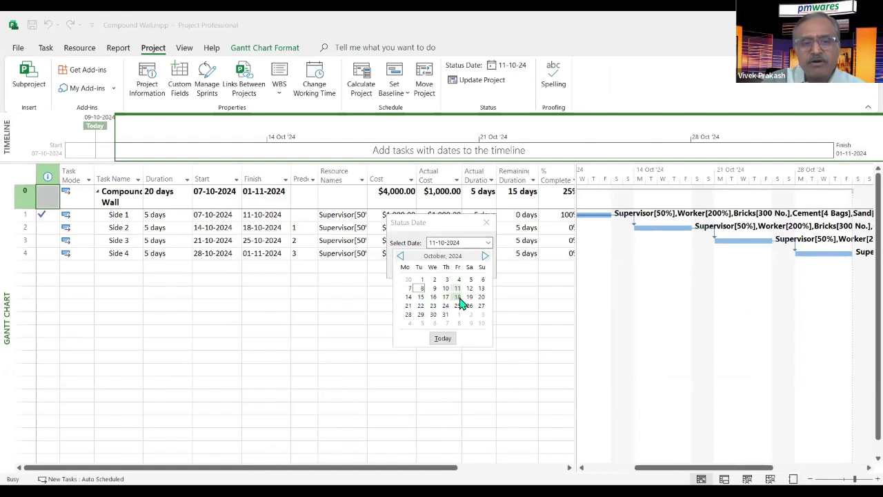
left_click(458, 298)
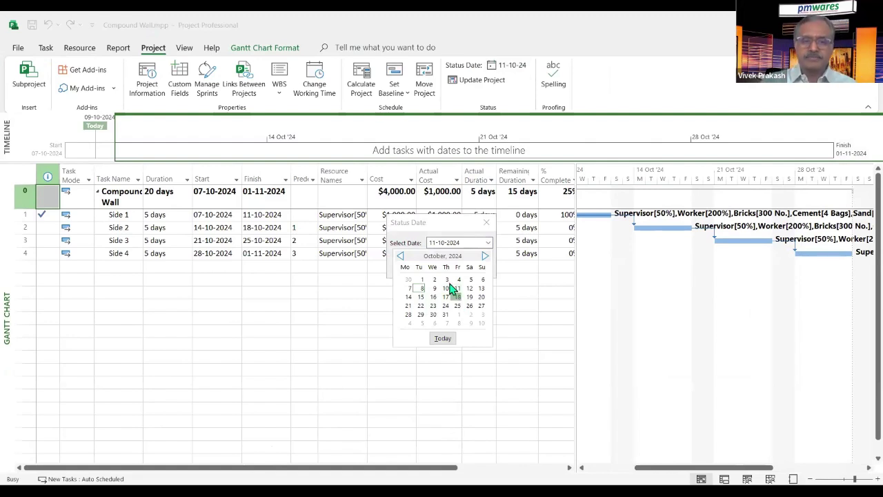
left_click(429, 267)
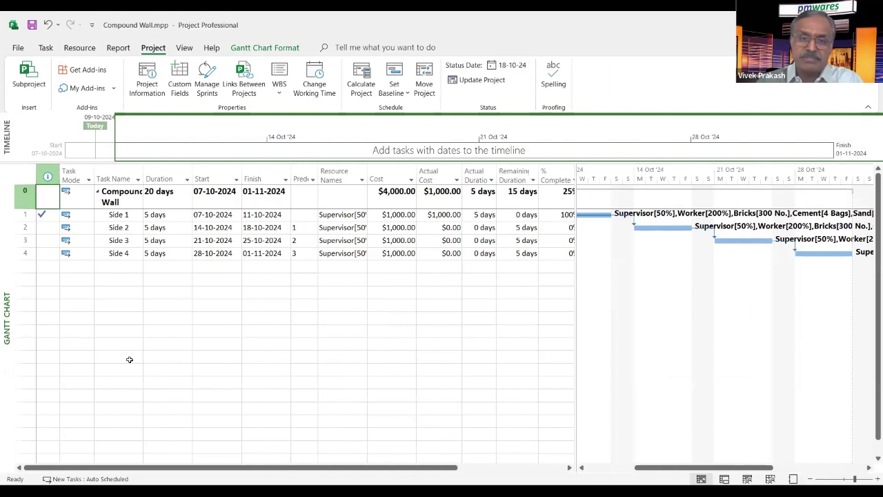
Step: Set Side 2's actual duration to 4 days and widen the task table to reveal the full % Complete column
left_click(489, 228)
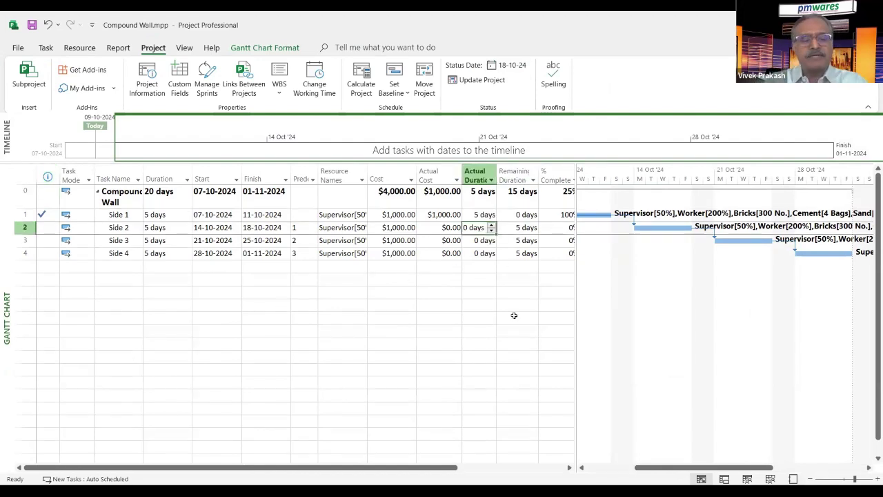
type("4")
key("Return")
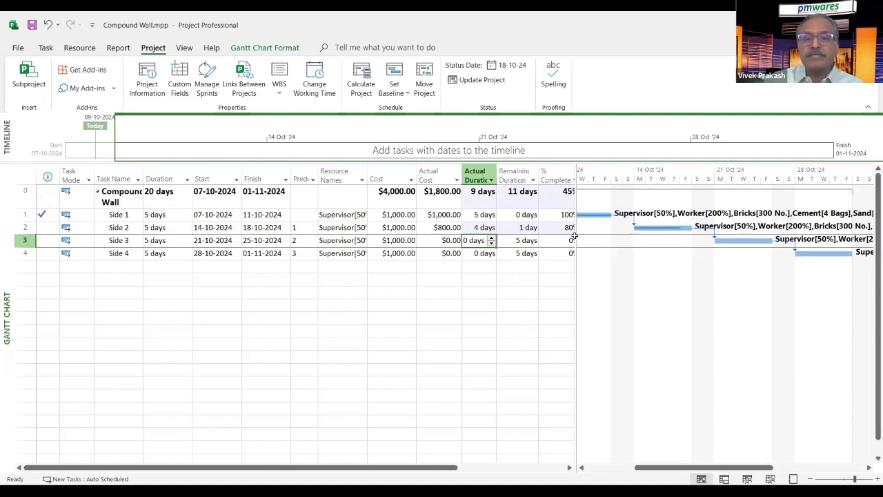
left_click_drag(575, 237, 600, 237)
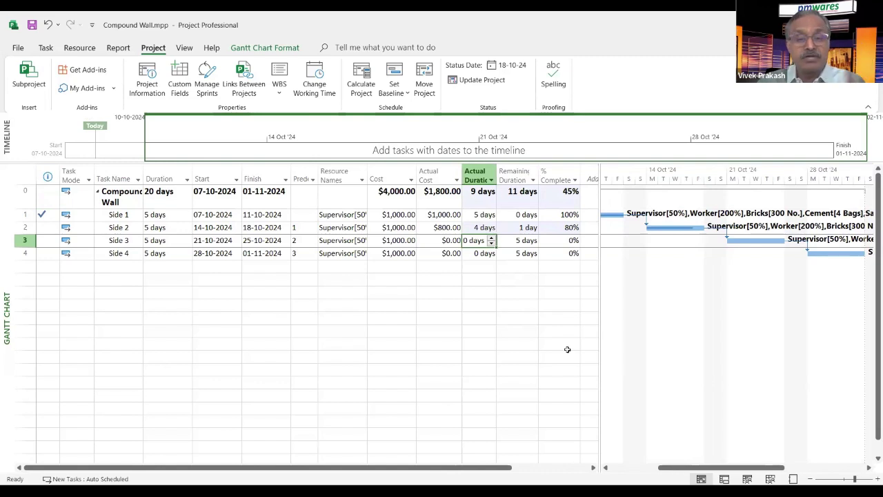
Step: Set Side 2's remaining duration to 4 days
key("Up")
key("Right")
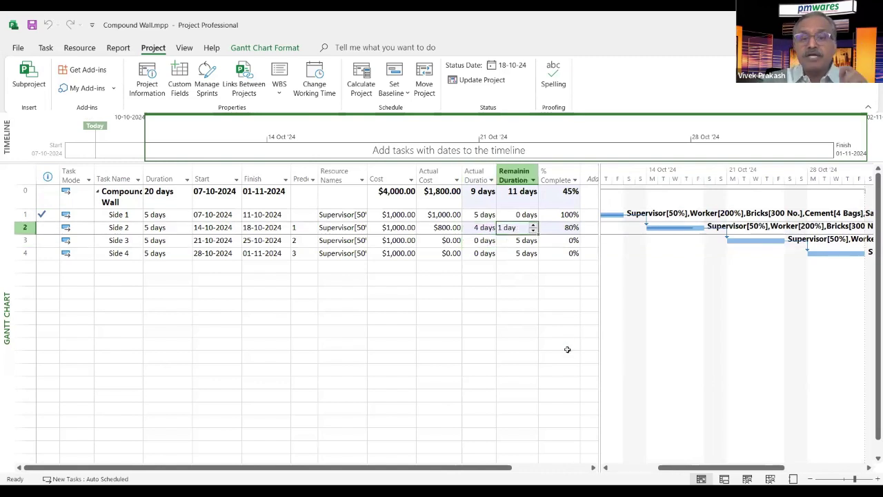
type("4")
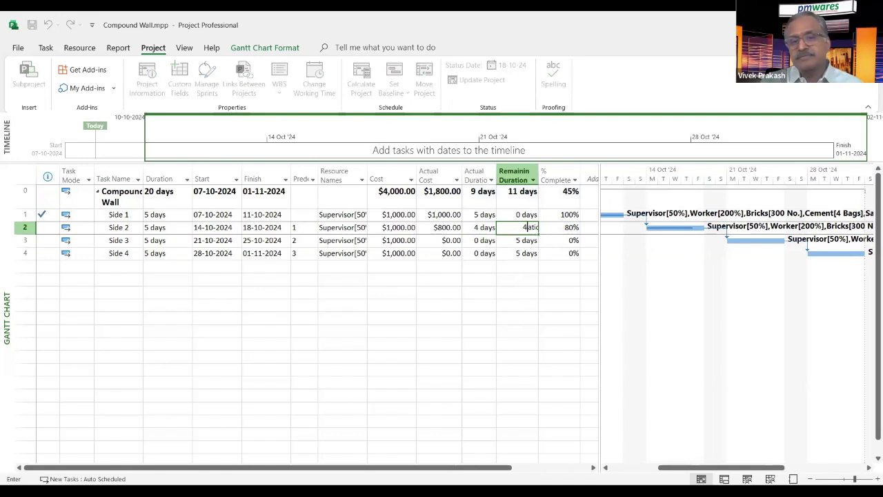
key("Return")
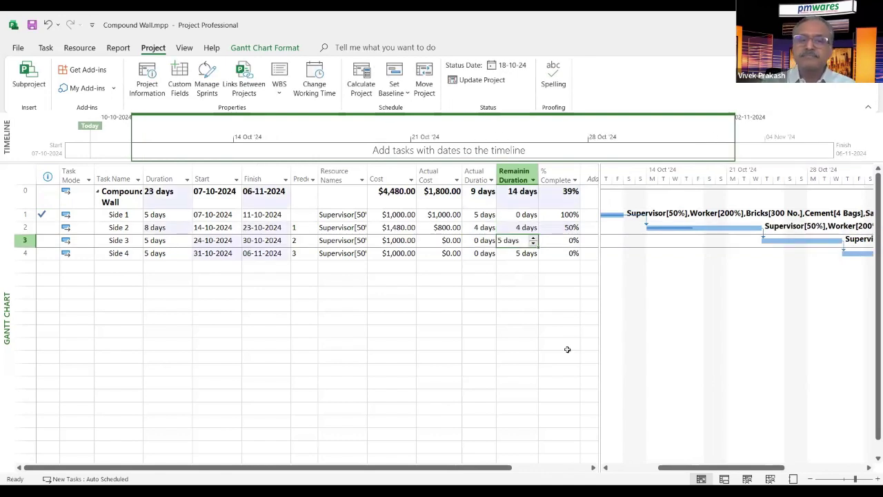
Step: Review Side 2's actual duration, remaining duration, % complete and actual cost, and the project's actual and total cost
key("Up")
key("Left")
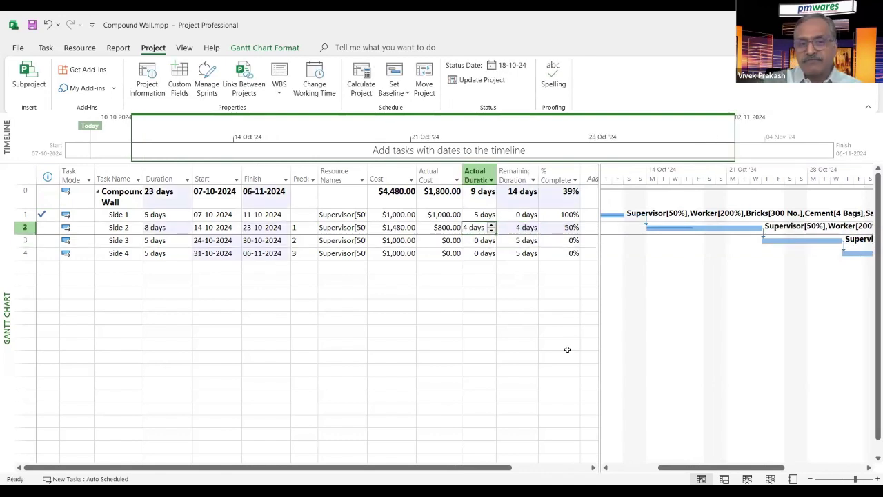
key("Right")
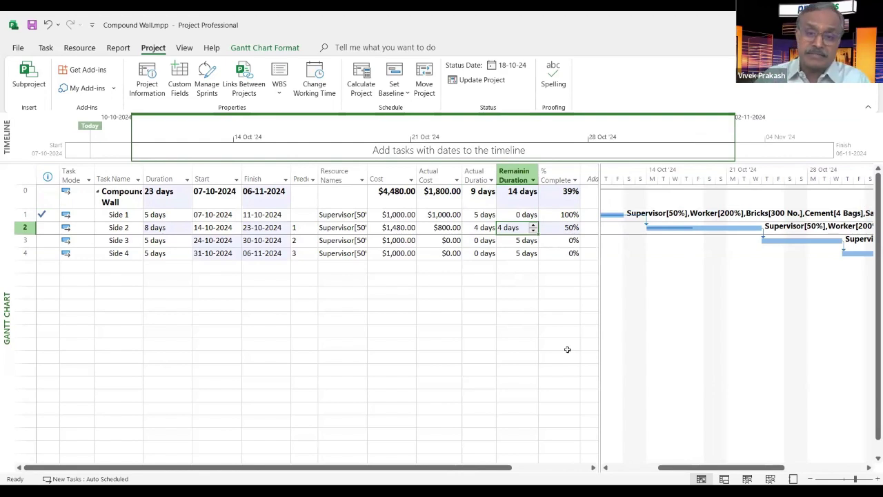
key("Tab")
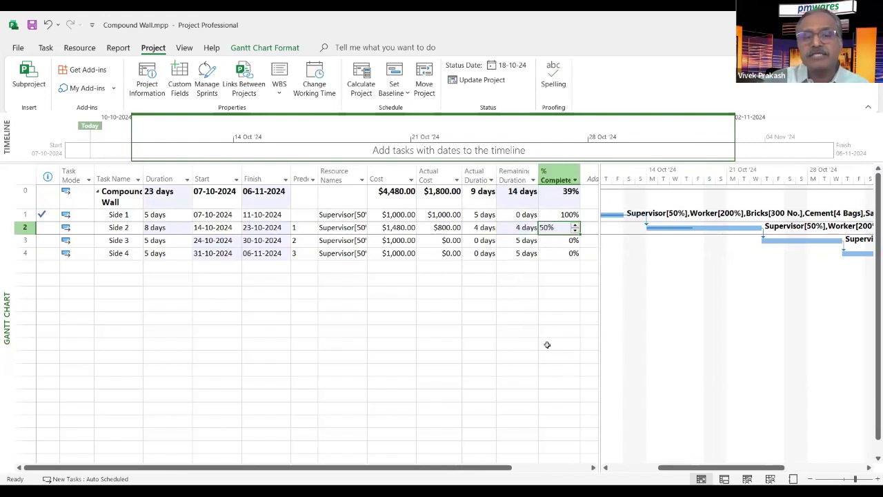
left_click(559, 313)
left_click(561, 231)
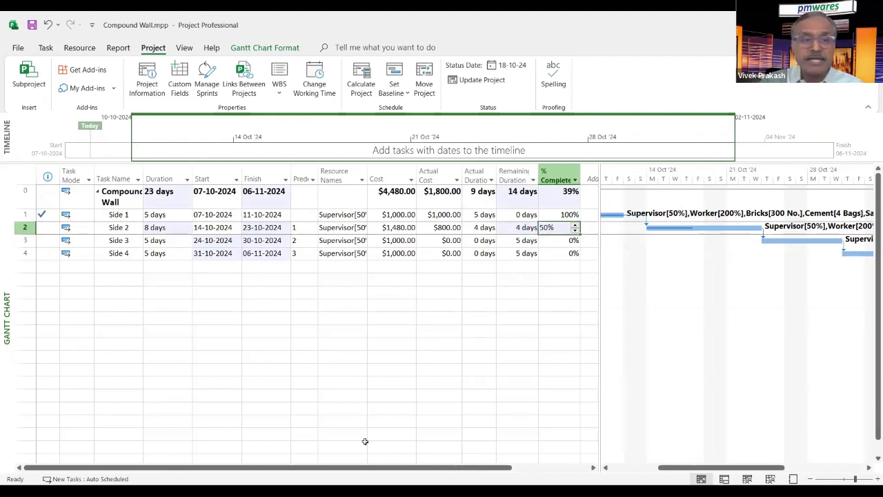
left_click(161, 395)
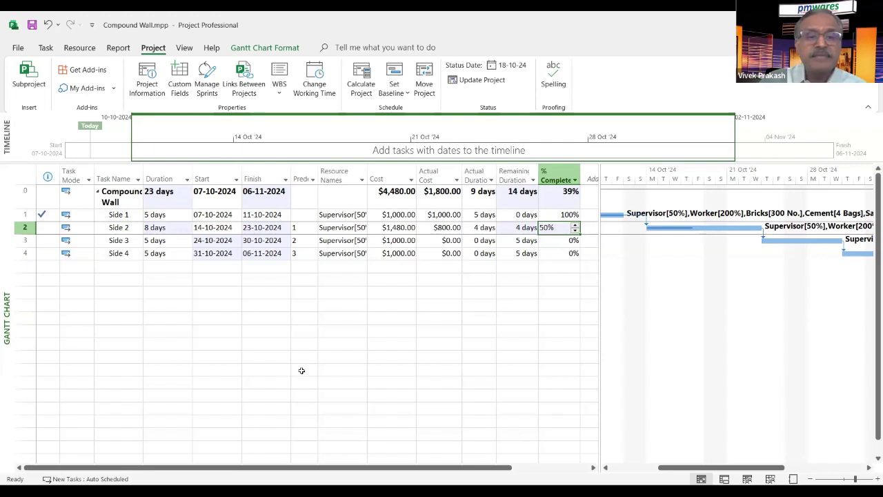
left_click(485, 228)
key("Left")
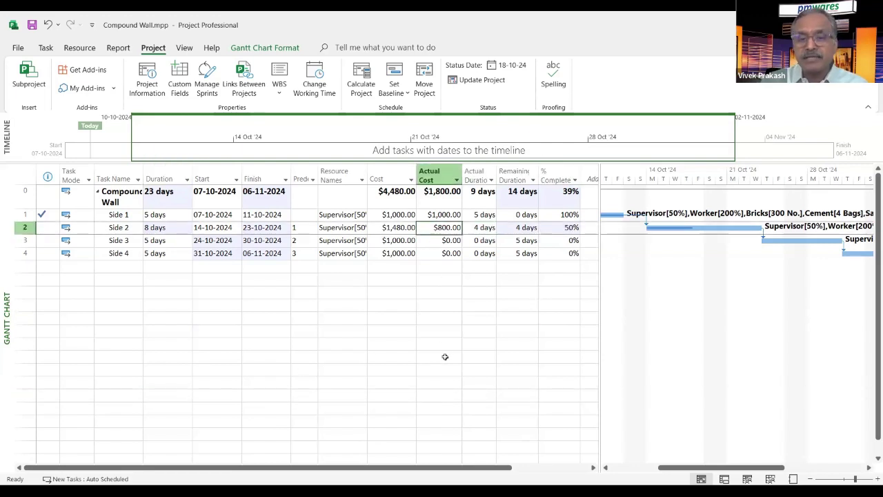
key("Up")
key("Up")
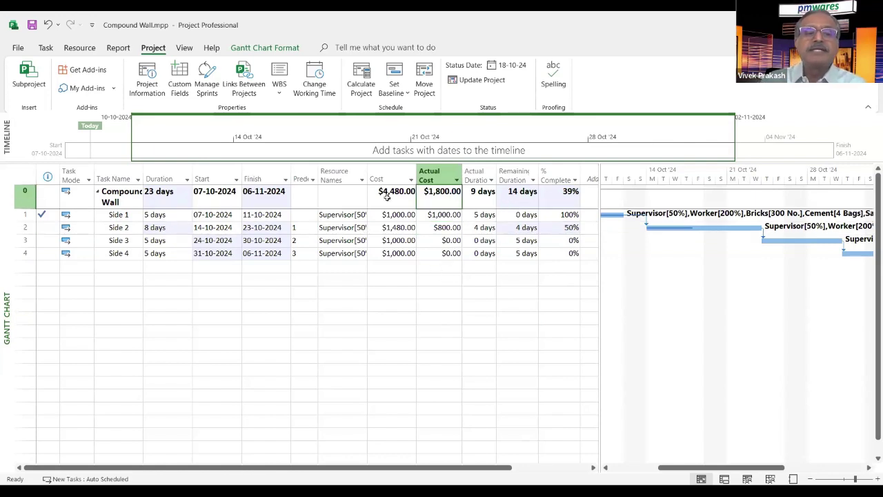
key("Left")
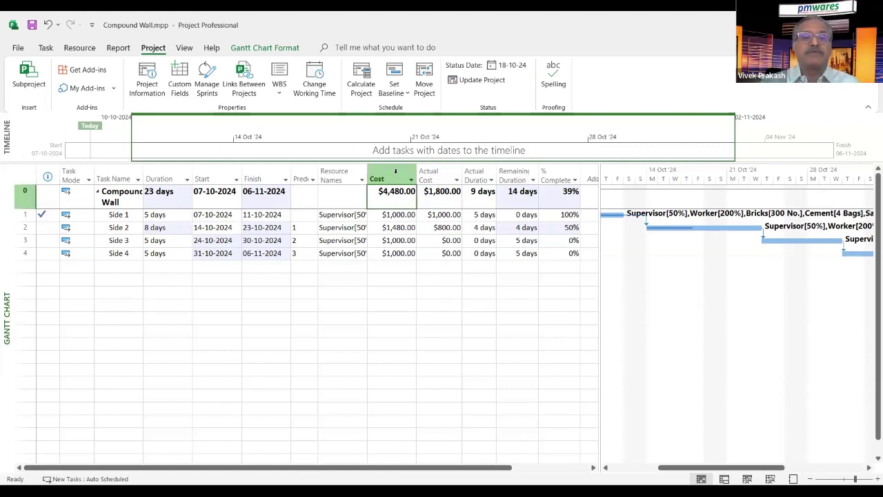
Step: Insert a Baseline Cost column before Cost and compare the project's baseline cost, cost and actual cost
right_click(395, 178)
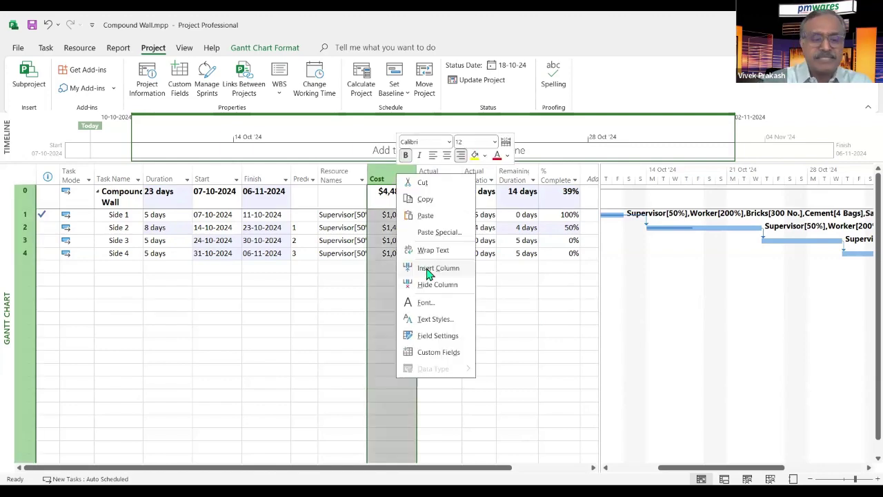
left_click(426, 267)
type("Baseline Budget Cost")
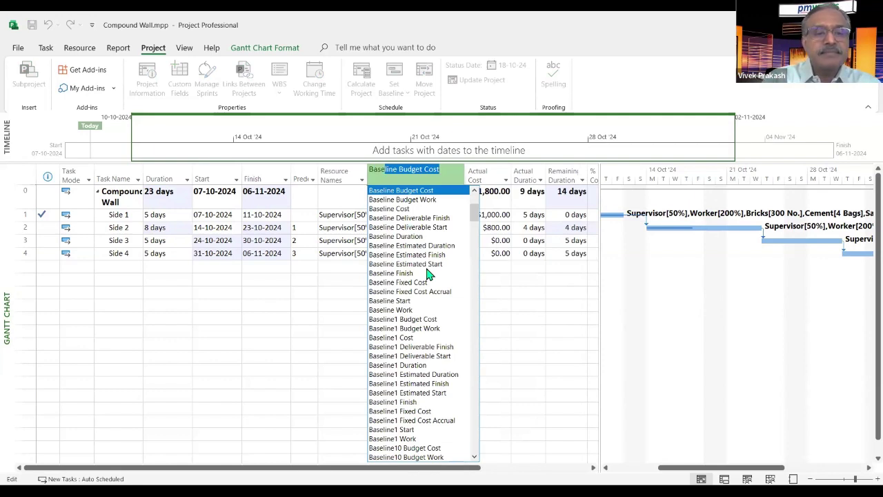
left_click(420, 208)
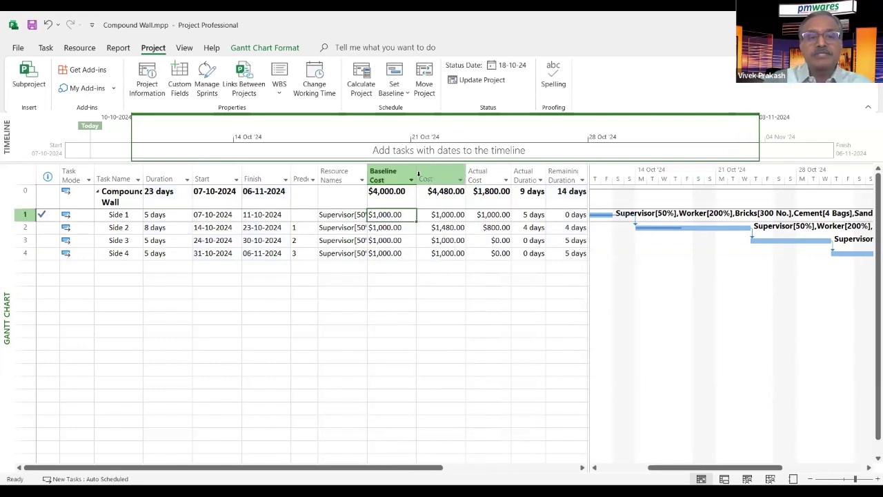
left_click(418, 174)
left_click(388, 282)
left_click(391, 201)
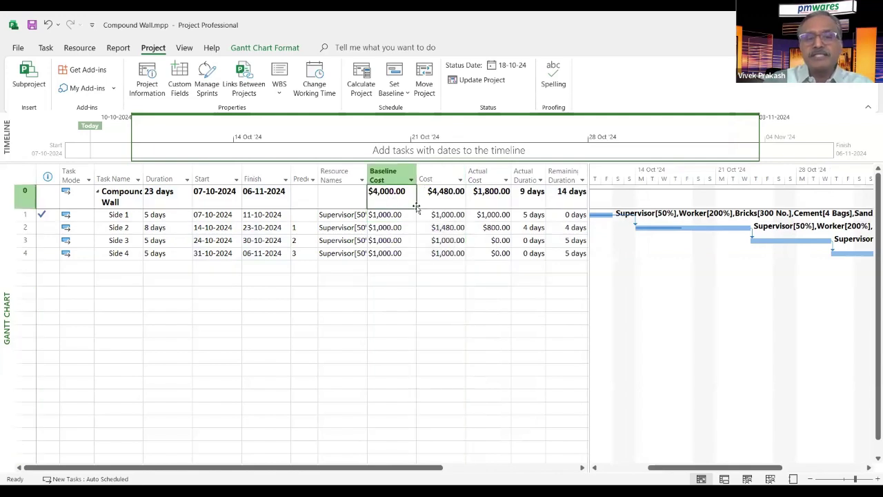
left_click(451, 198)
left_click(497, 196)
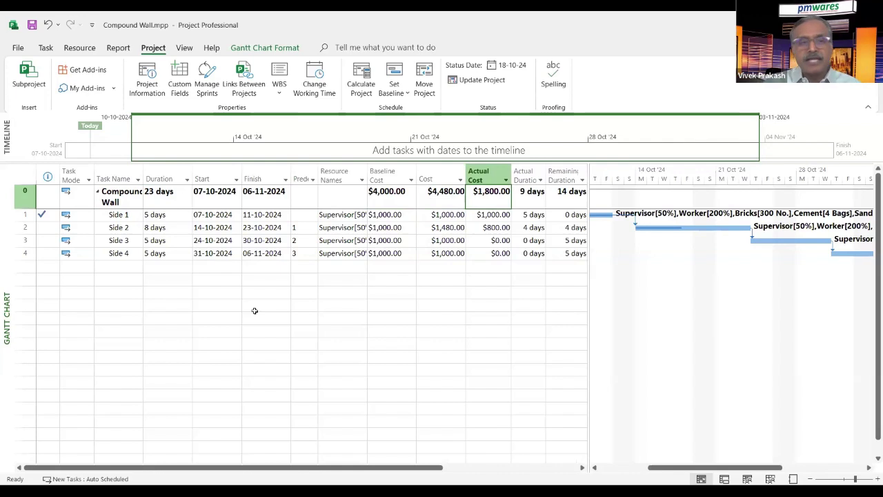
Step: Open the Earned Value Report from the cost reports
left_click(119, 48)
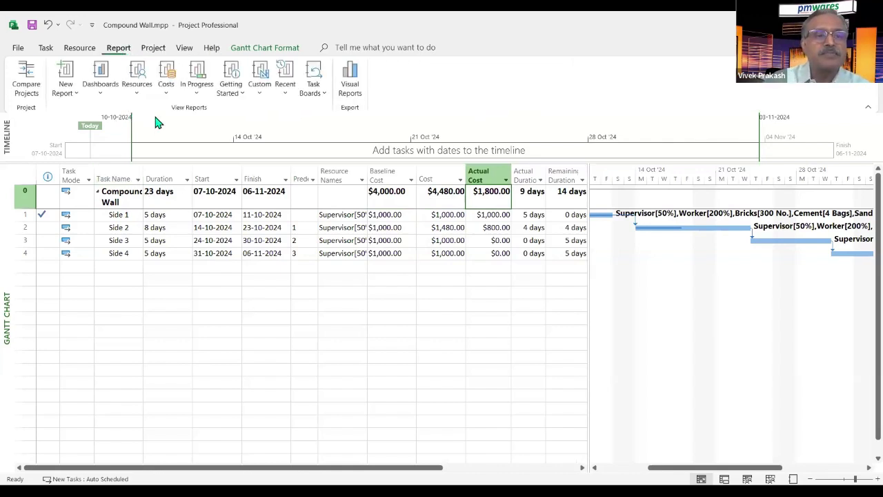
left_click(169, 98)
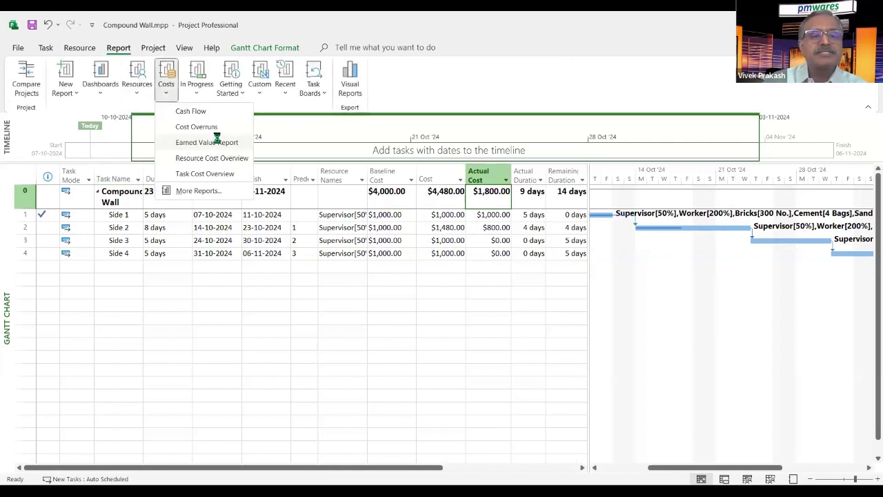
left_click(217, 141)
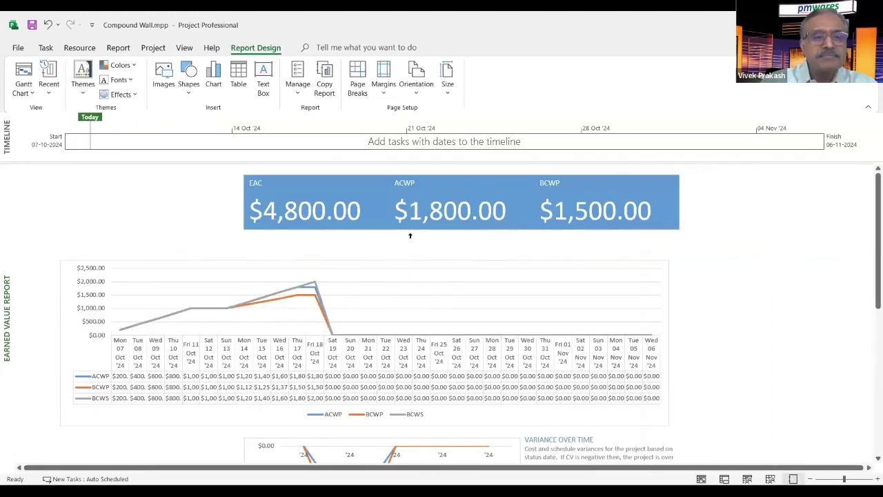
Step: Move the EAC, ACWP and BCWP summary table to line up with the chart's left edge, and extend the chart upward to meet it
left_click_drag(421, 177, 439, 174)
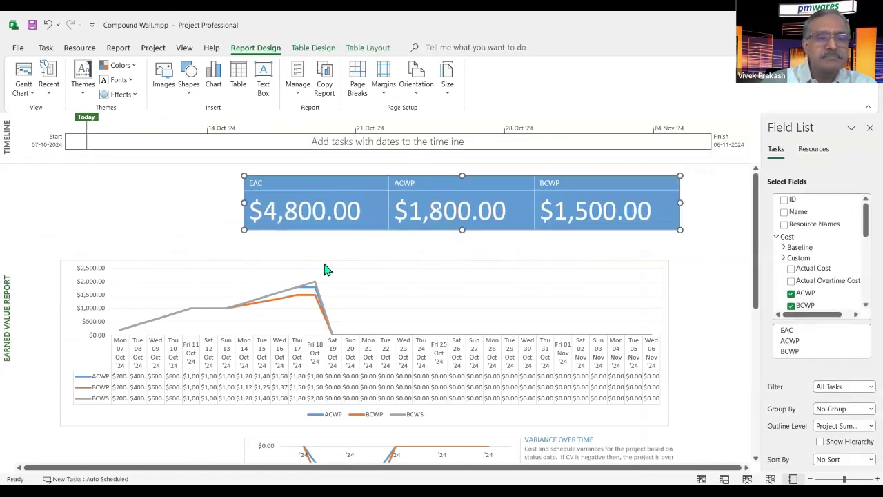
left_click(390, 179)
left_click_drag(394, 177, 217, 170)
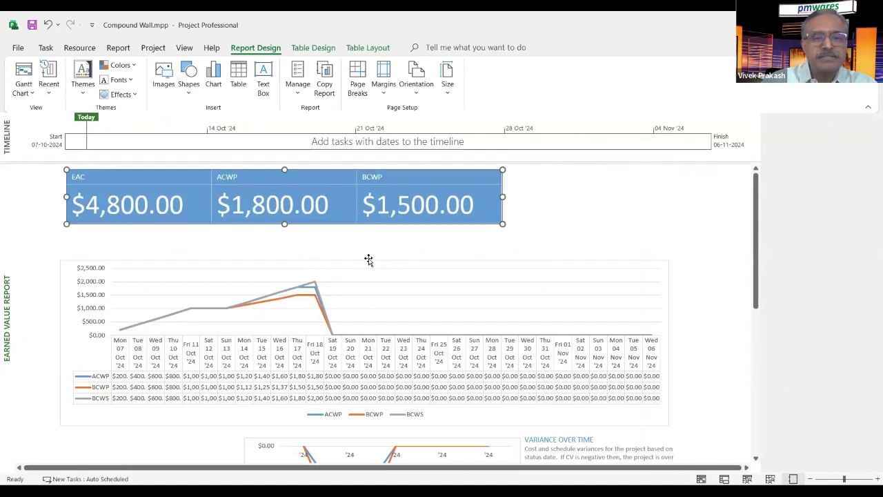
left_click_drag(365, 258, 365, 220)
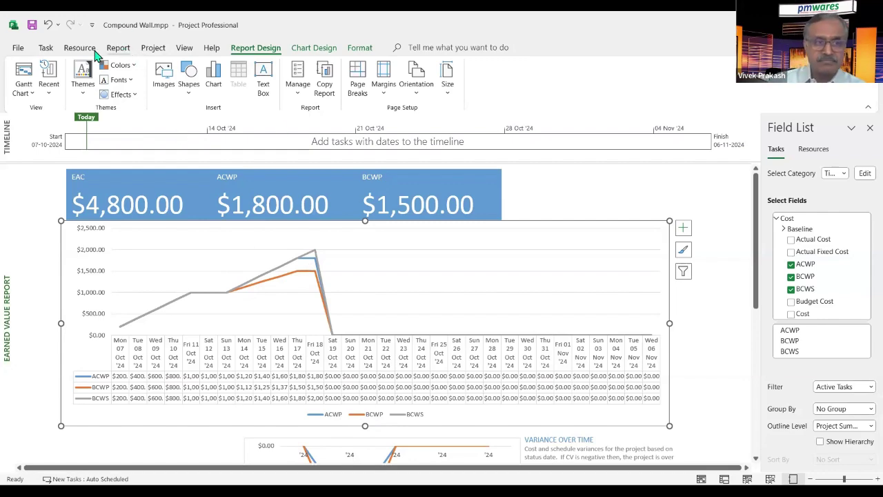
Step: Return to the Gantt Chart view, bring the project's start into the chart, and widen the task table
left_click(46, 48)
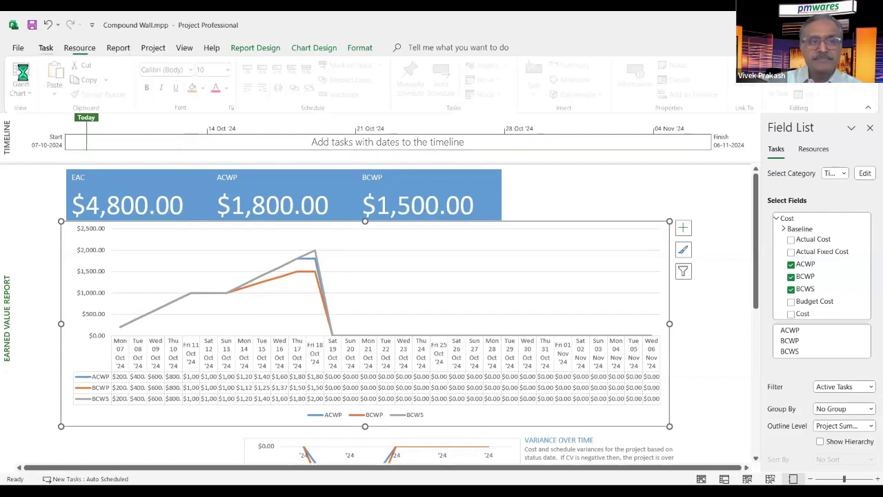
left_click(22, 72)
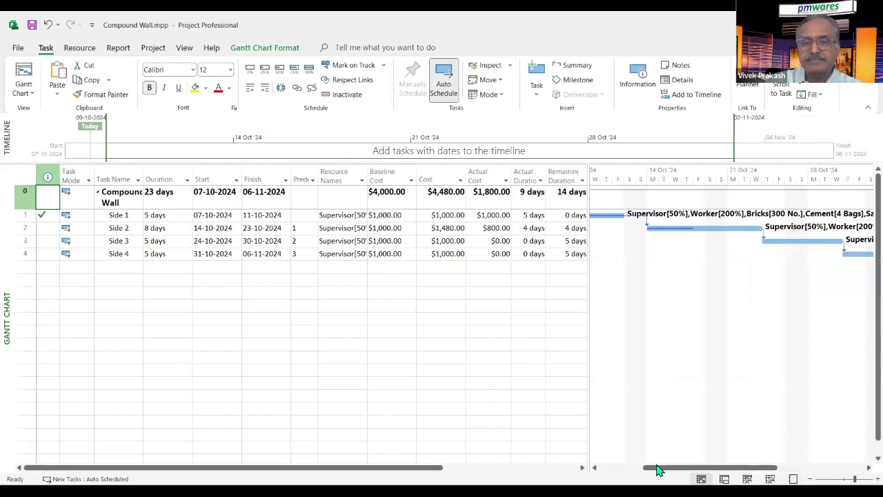
left_click_drag(660, 468, 637, 467)
left_click_drag(588, 387, 609, 387)
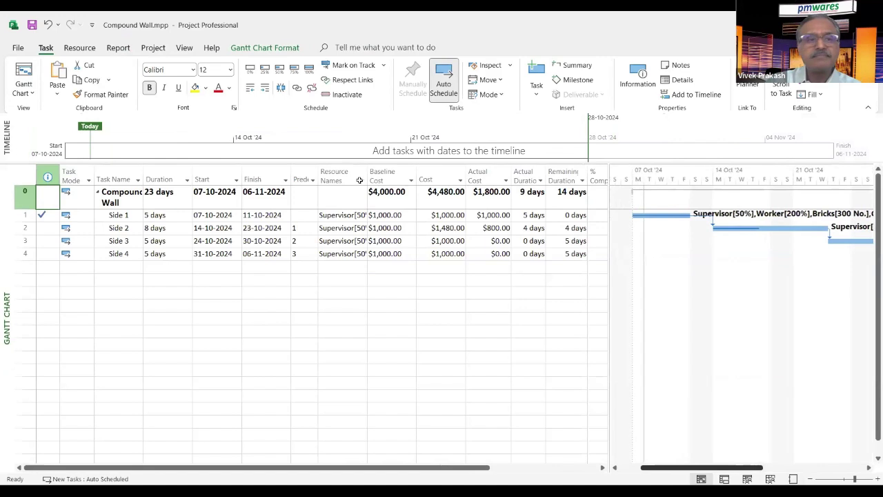
Step: Apply the Earned Value table to the task sheet
left_click(183, 48)
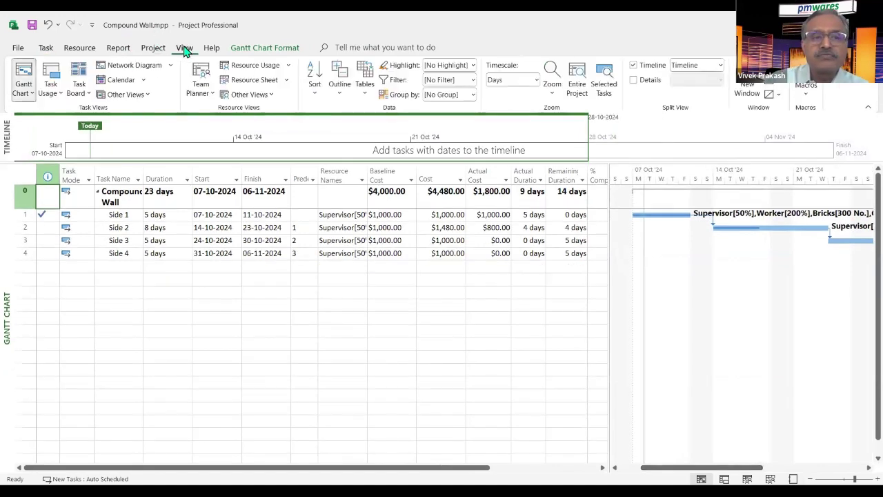
left_click(365, 93)
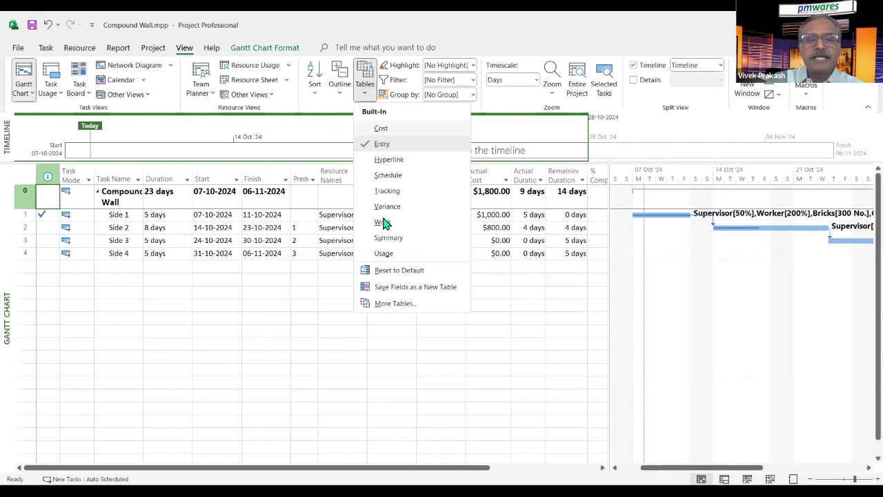
left_click(392, 308)
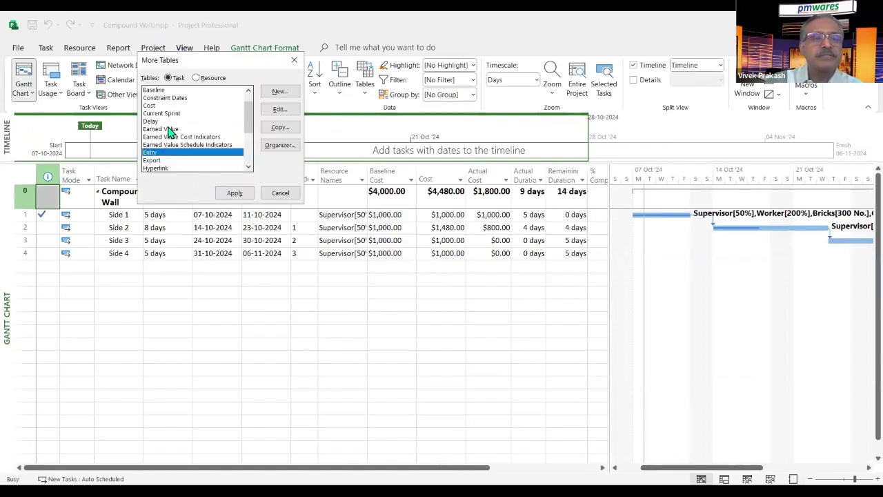
left_click(169, 129)
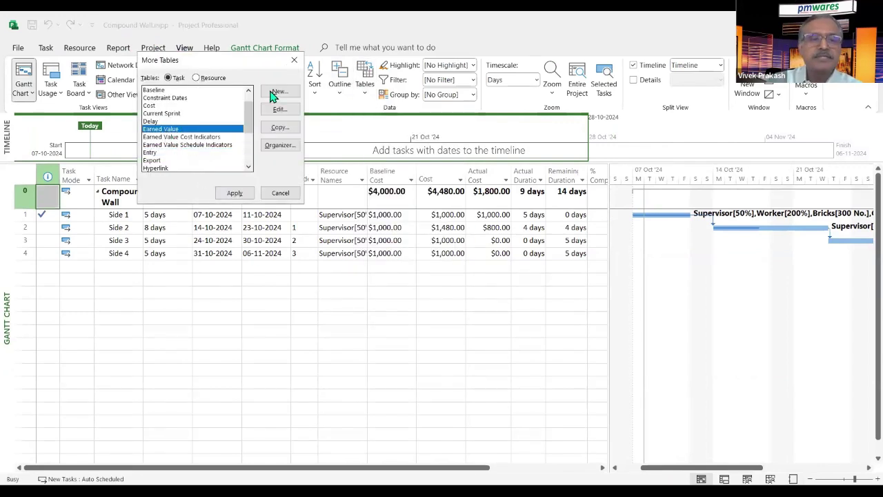
left_click(234, 193)
Step: Narrow the Earned Value, AC (ACWP) and variance columns so the figures fit compactly
left_click_drag(198, 180, 187, 200)
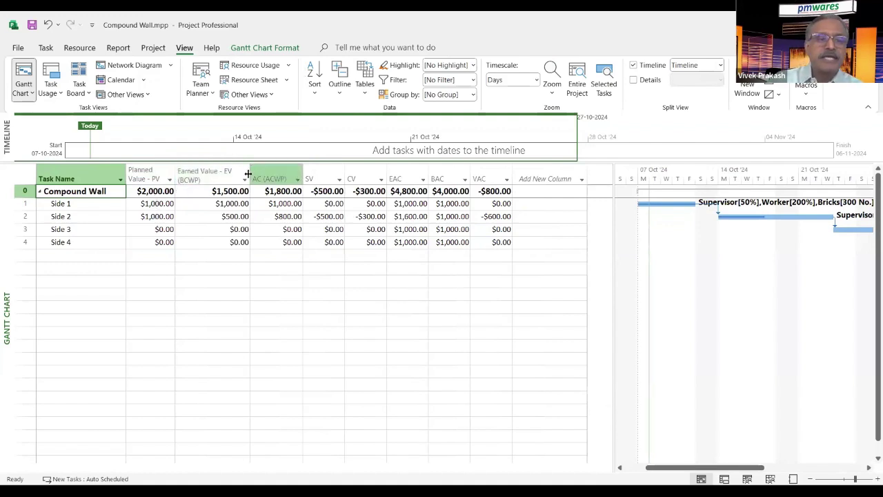
left_click_drag(241, 174, 262, 180)
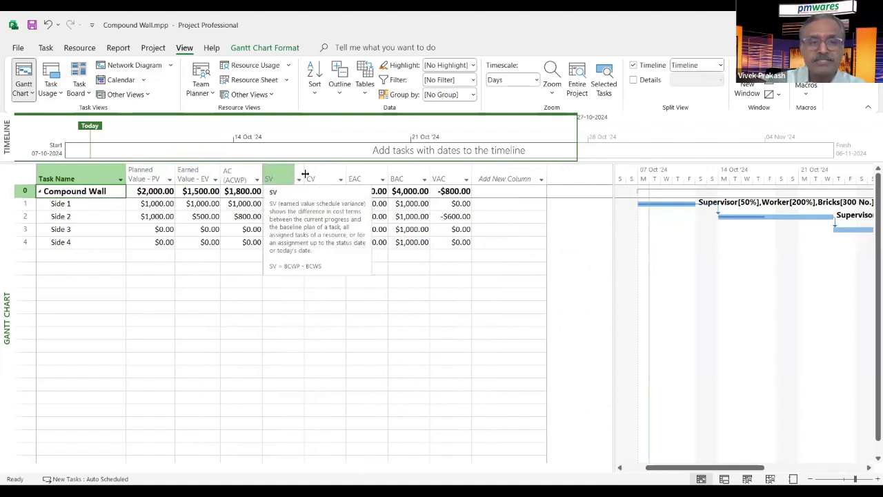
left_click_drag(301, 172, 300, 173)
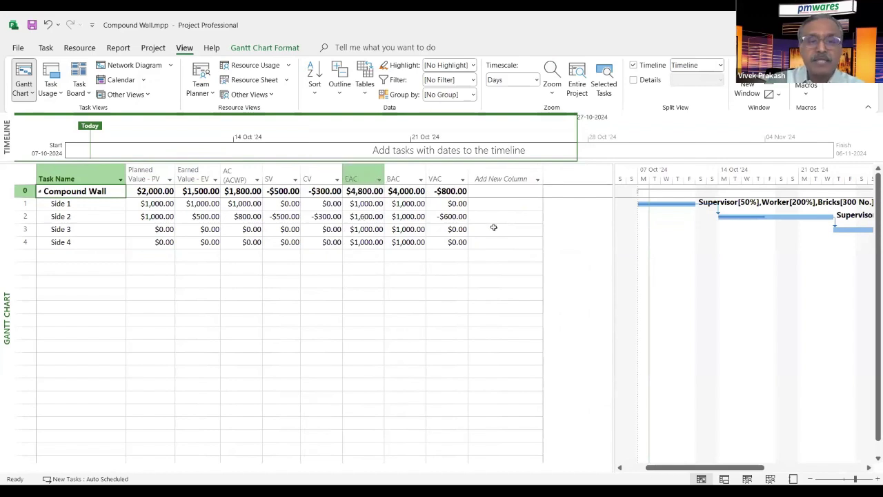
Step: Add SPI and CPI columns after VAC in the Earned Value table
left_click(495, 176)
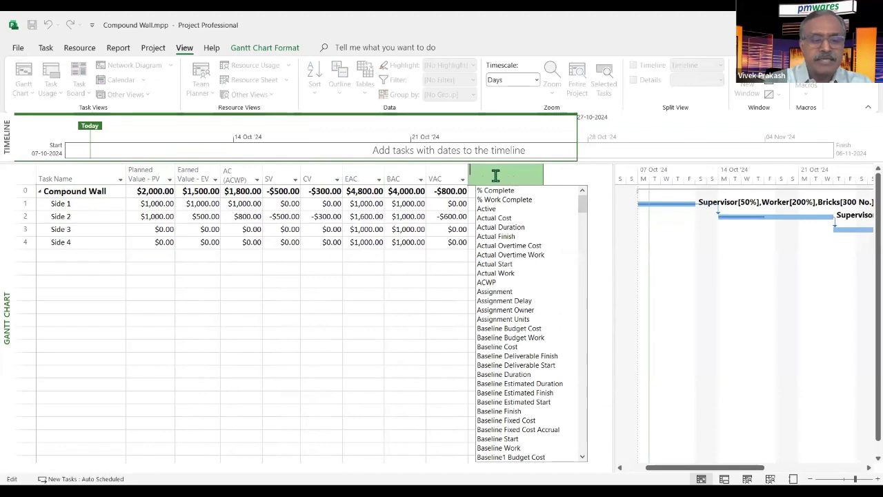
type("SP")
key("Return")
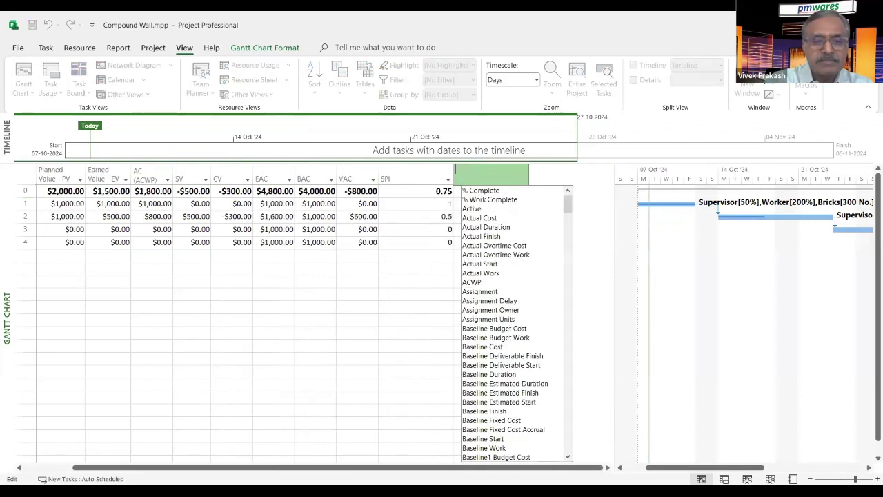
type("CPI")
key("Return")
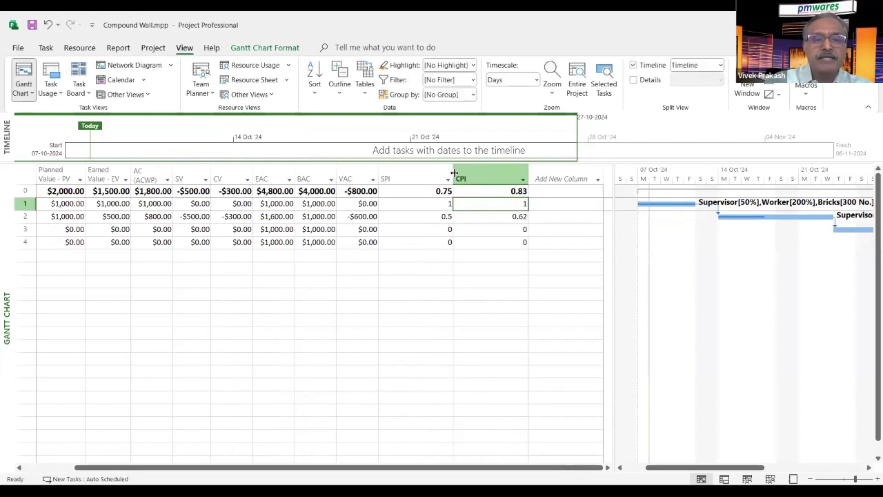
Step: Narrow the SPI and CPI columns and move them between the CV and EAC columns
left_click_drag(453, 174, 403, 174)
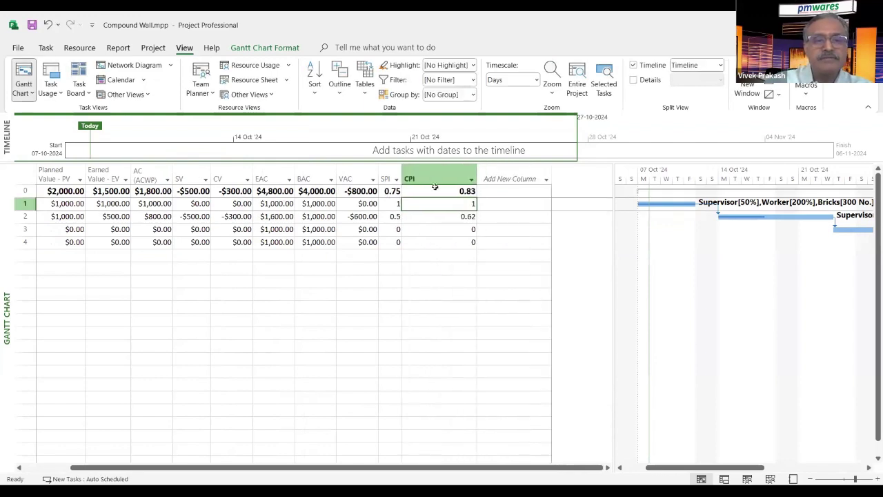
double_click(476, 179)
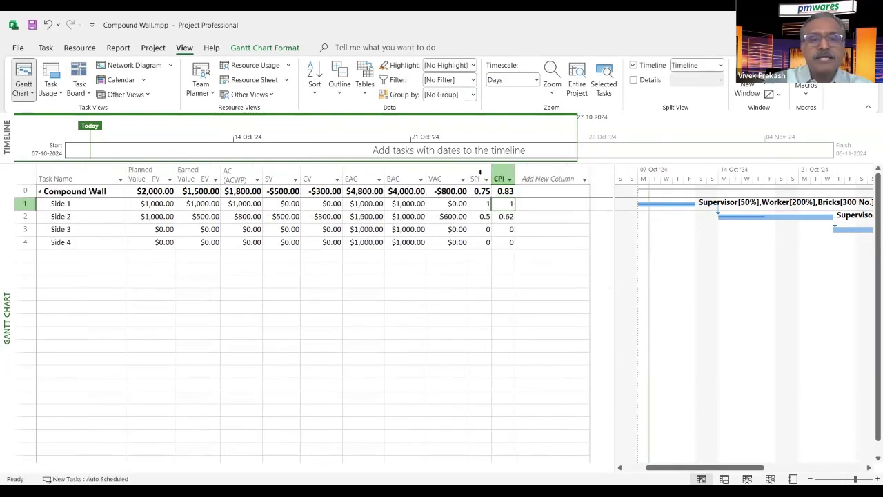
left_click(478, 178)
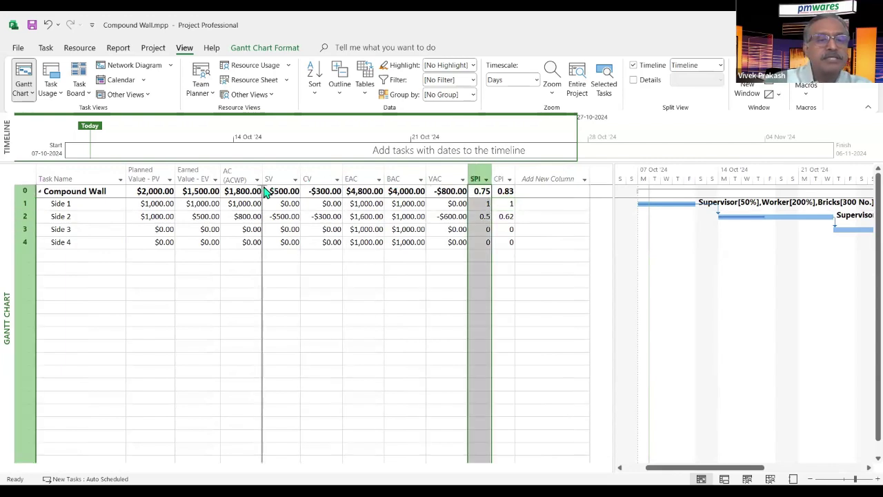
left_click_drag(362, 200, 355, 199)
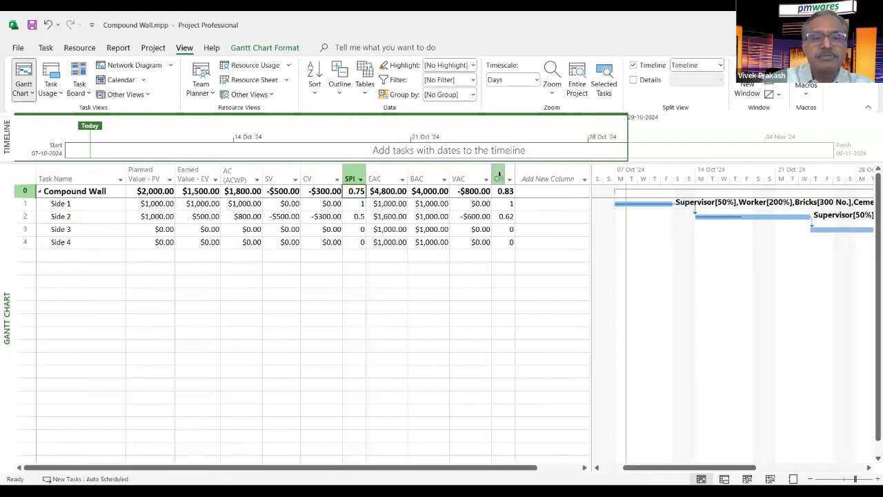
left_click(499, 174)
left_click_drag(499, 175, 385, 244)
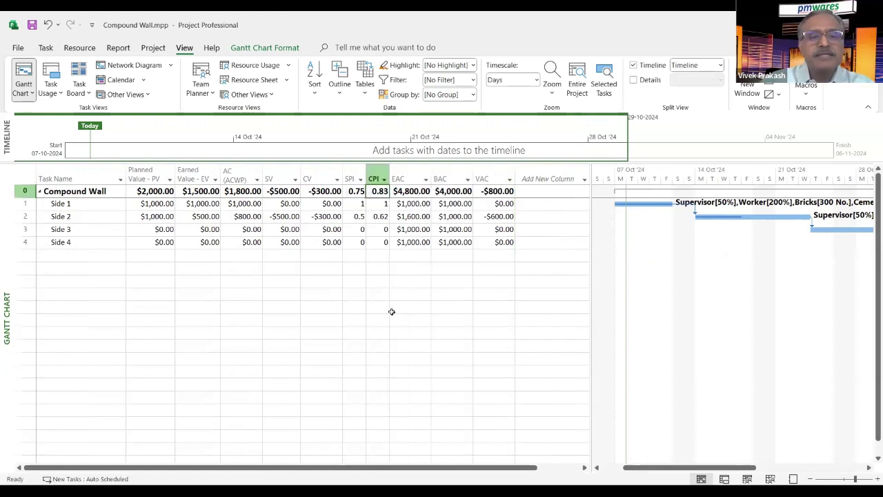
left_click(393, 308)
Step: Examine the BAC and VAC figures of the Compound Wall summary task
left_click(449, 191)
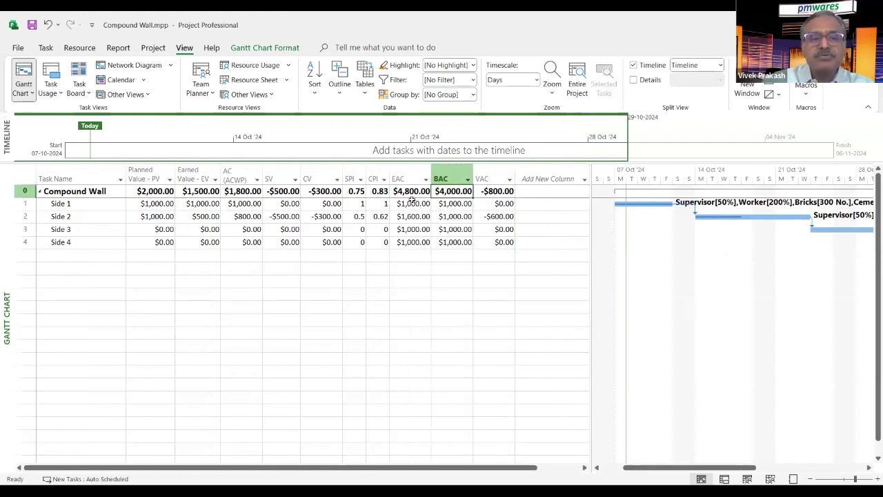
left_click(490, 193)
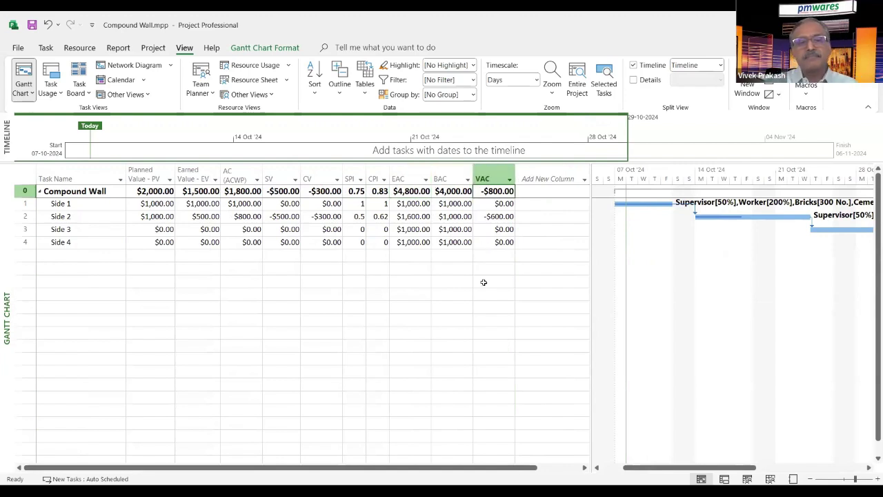
left_click(437, 322)
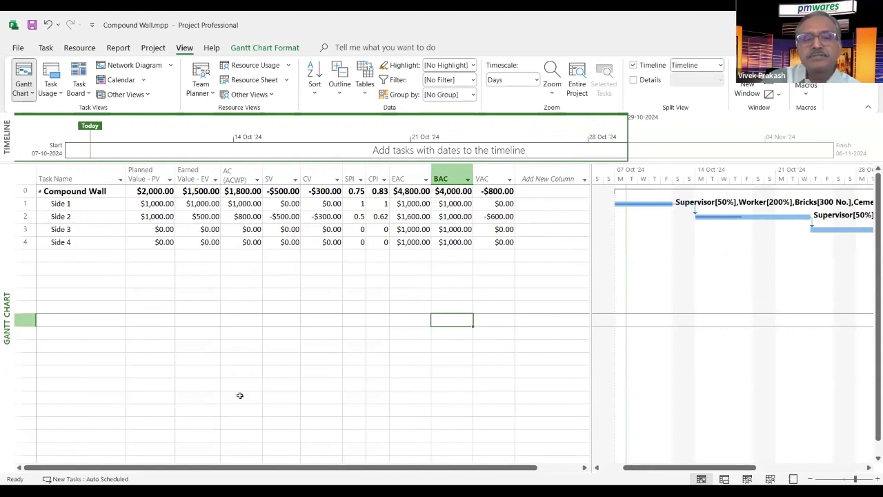
left_click(502, 192)
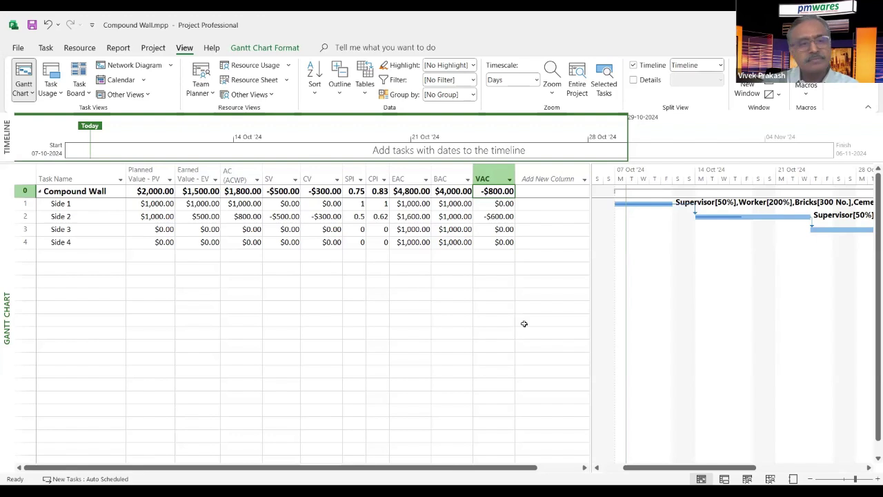
left_click(176, 288)
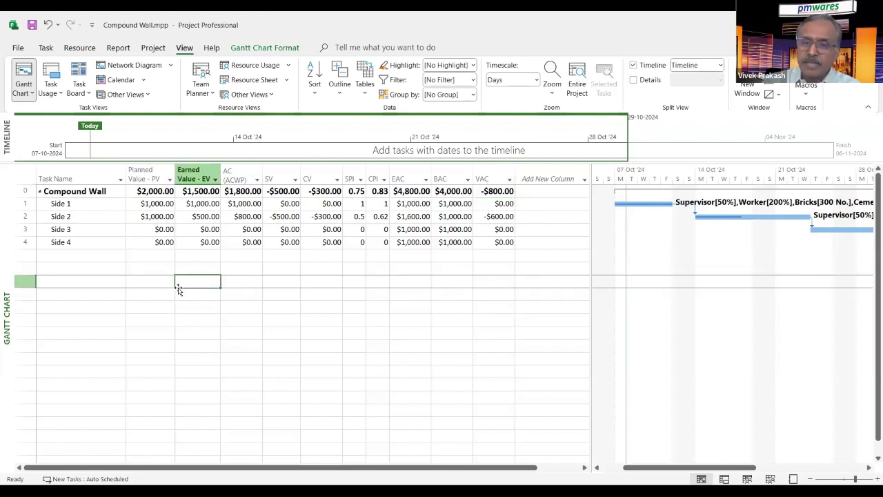
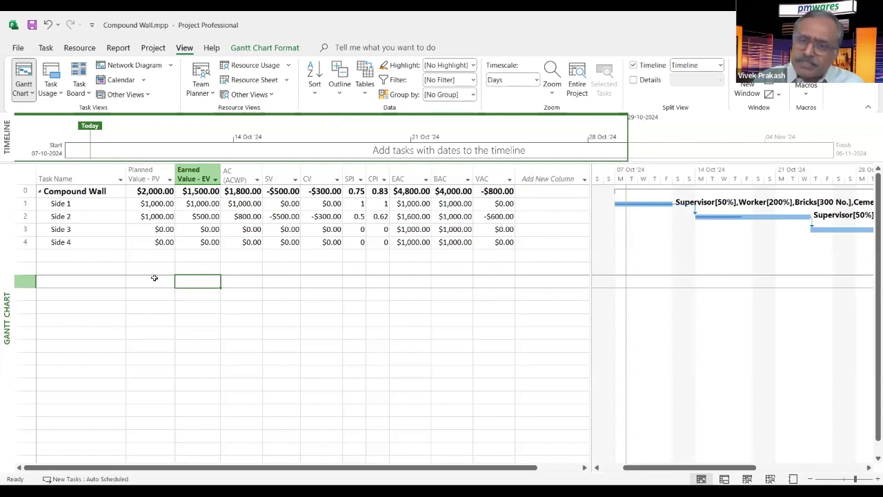
Step: Set the project's status date to 25-10-2024
left_click(46, 47)
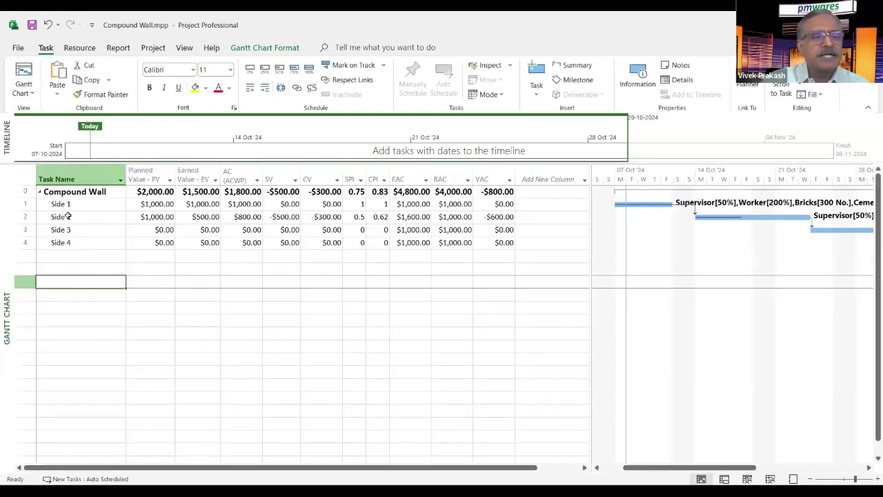
left_click(184, 48)
left_click(153, 48)
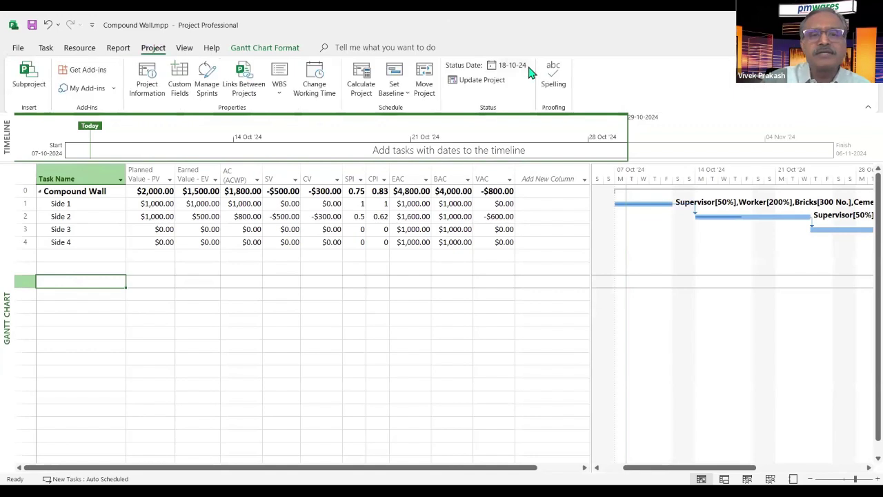
left_click(509, 65)
left_click(488, 243)
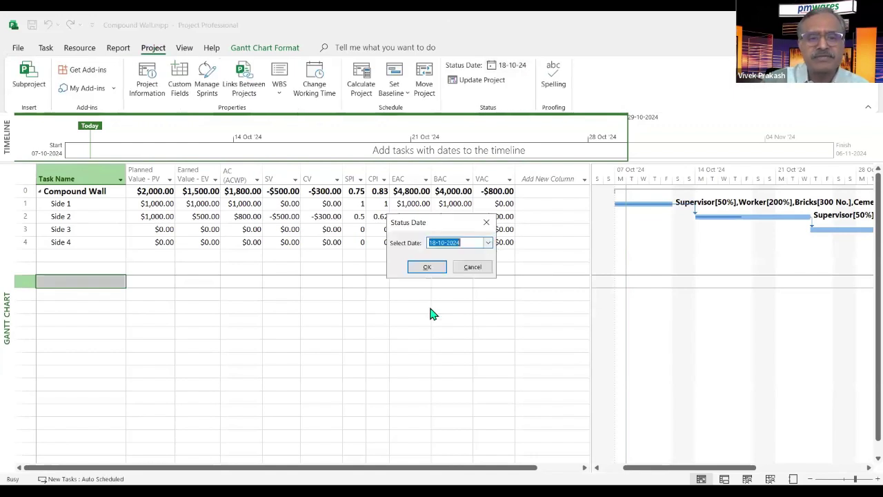
left_click(457, 307)
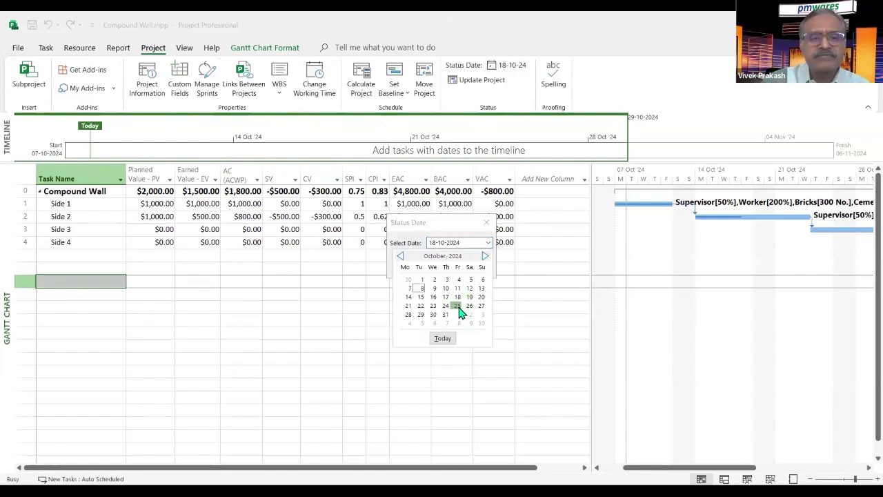
key("Return")
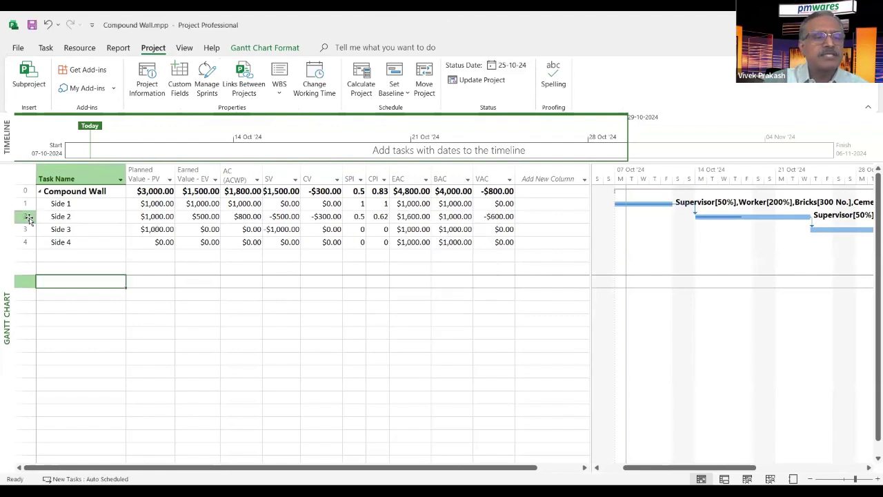
Step: Mark Side 2 as 75% complete and Side 3 as 25% complete
left_click(46, 47)
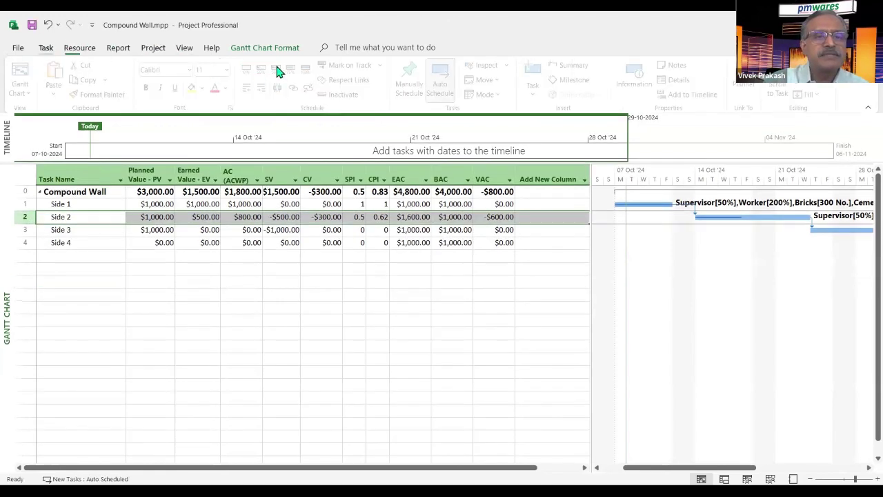
left_click(291, 69)
left_click(98, 256)
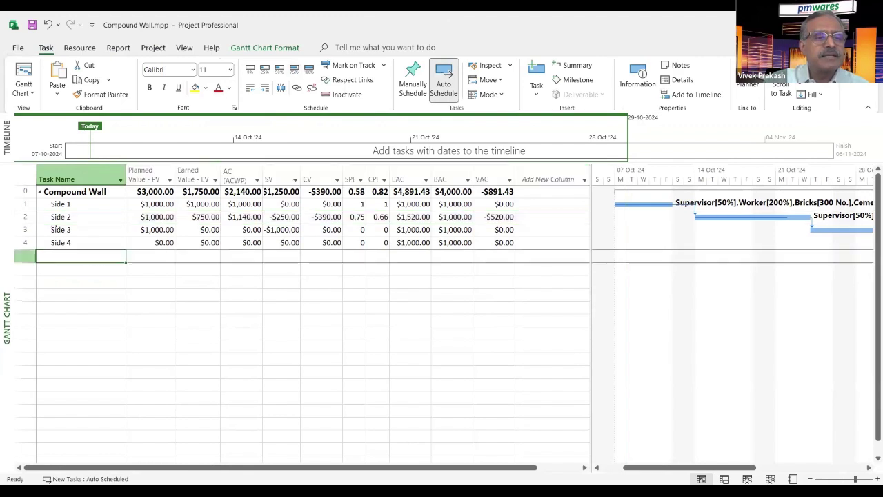
left_click(90, 229)
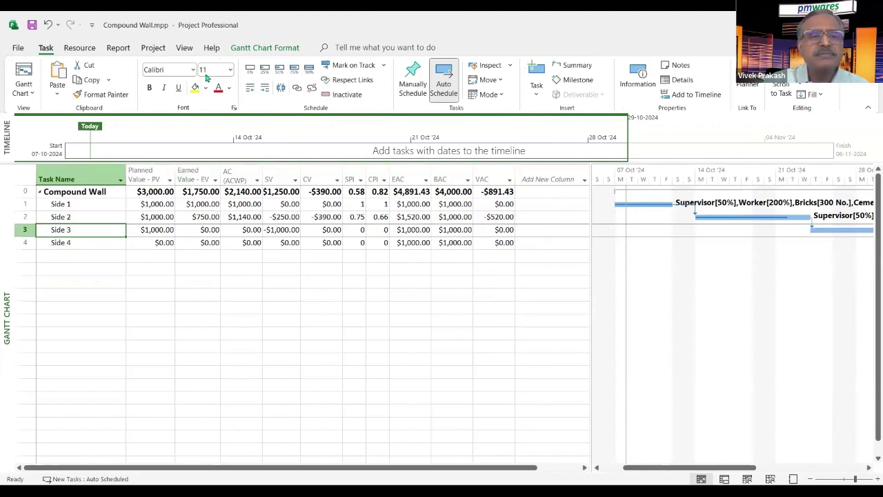
left_click(265, 69)
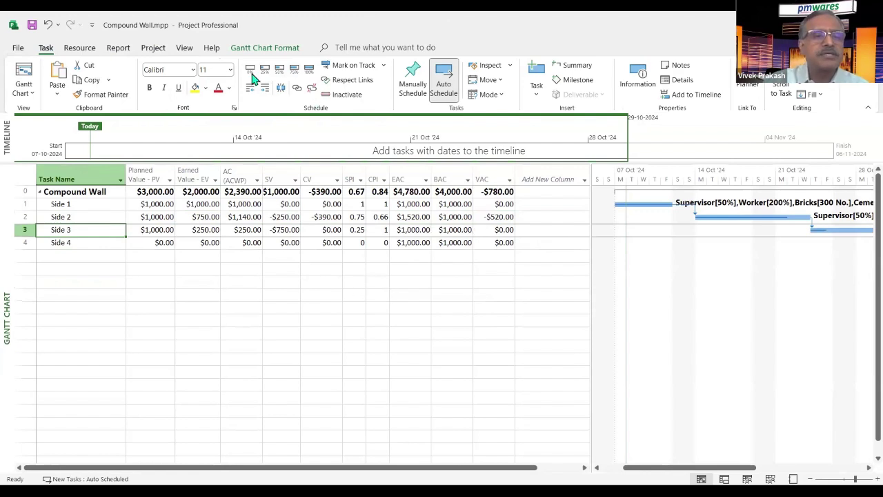
Step: Apply the Entry table to the task sheet and widen the table area to include the % Complete column
left_click(184, 48)
left_click(360, 94)
left_click(377, 143)
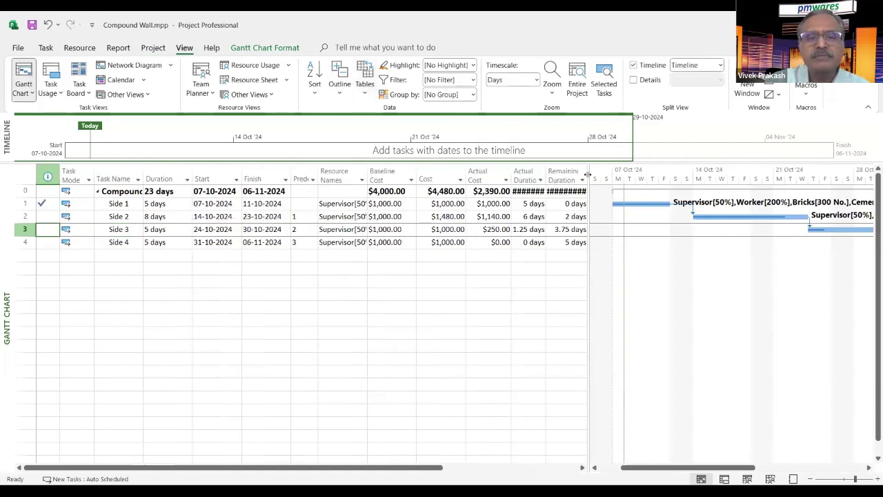
left_click_drag(586, 181, 654, 180)
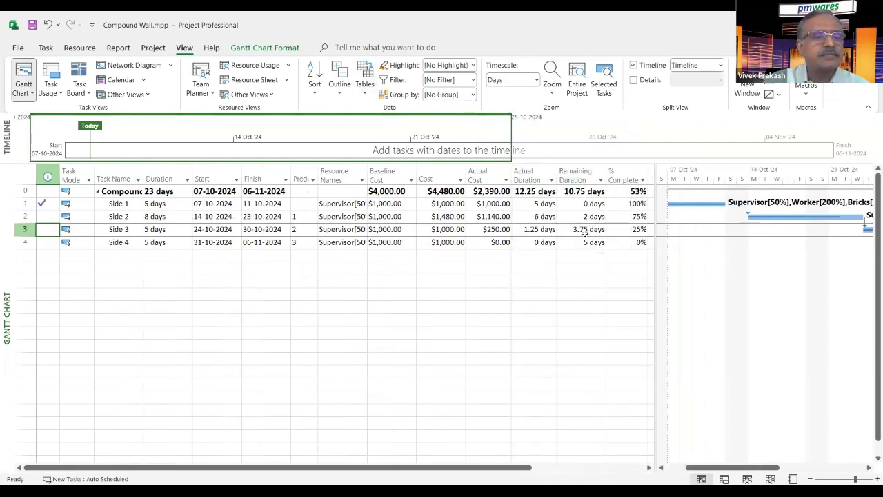
Step: Set Side 3's actual duration to 3 days and its remaining duration to 3 days
left_click(574, 307)
left_click(584, 229)
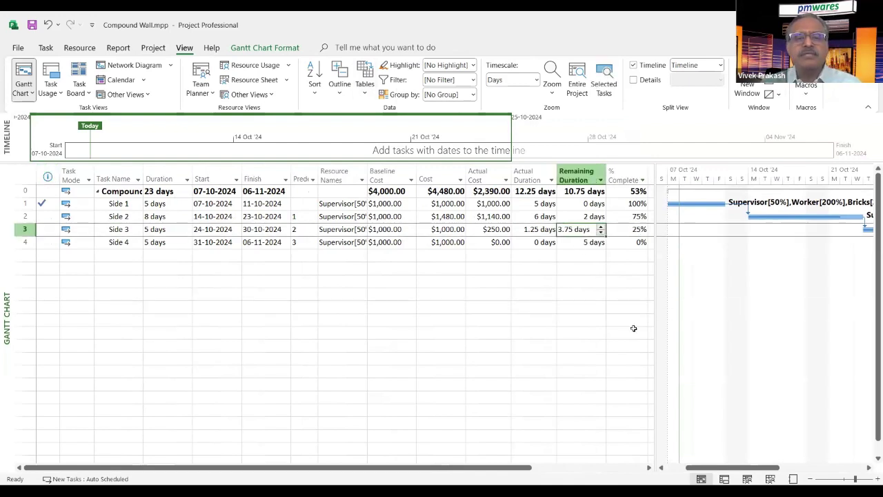
key("Left")
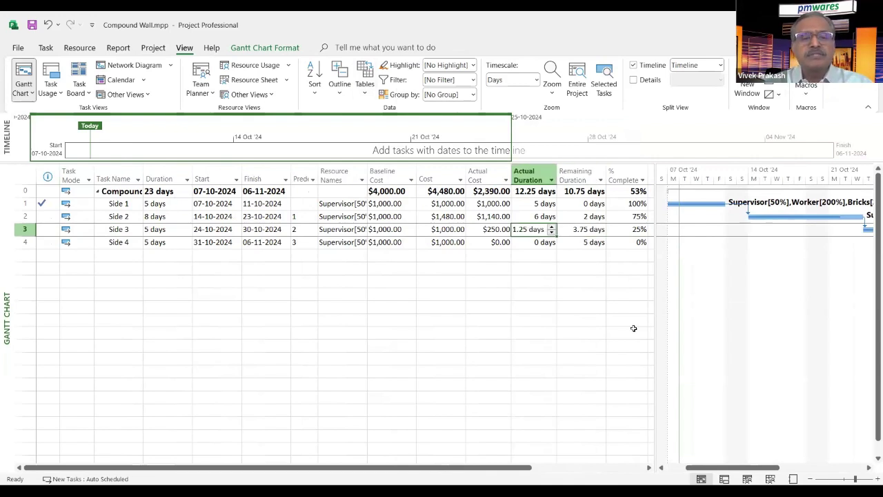
type("3")
key("Return")
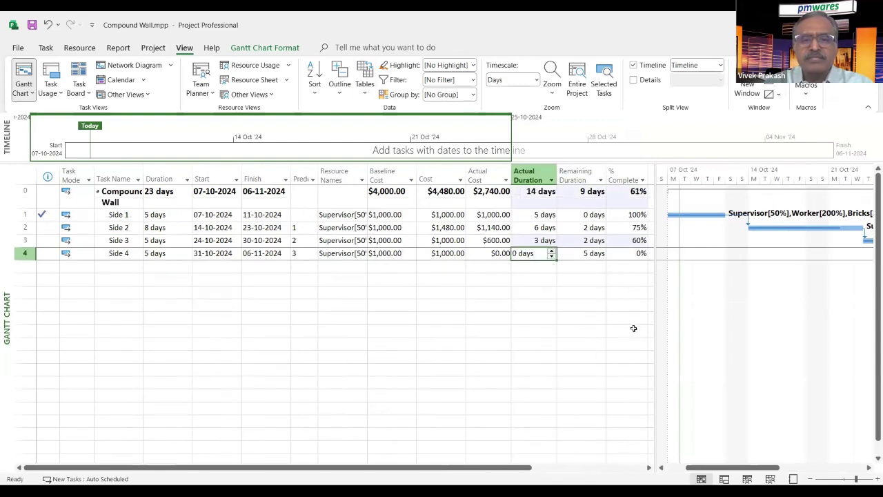
key("Up")
key("Right")
type("3")
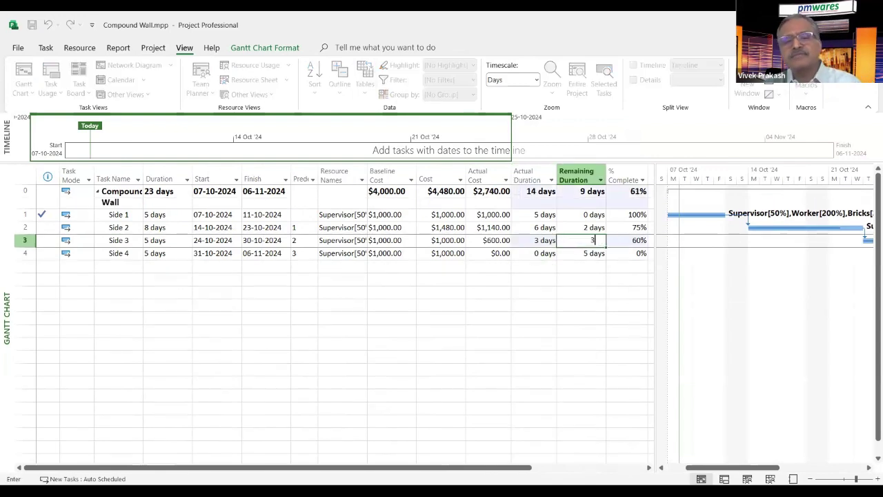
key("Return")
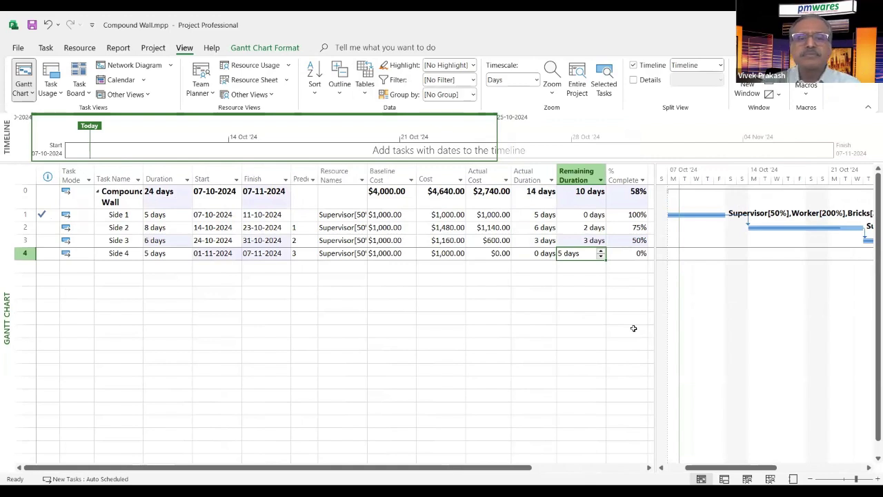
Step: Mark Side 2 as 100% complete
left_click(22, 227)
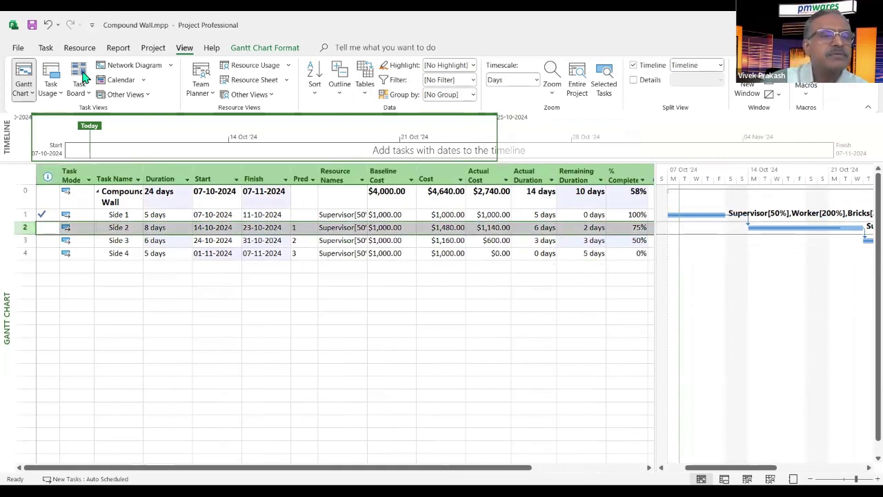
left_click(46, 48)
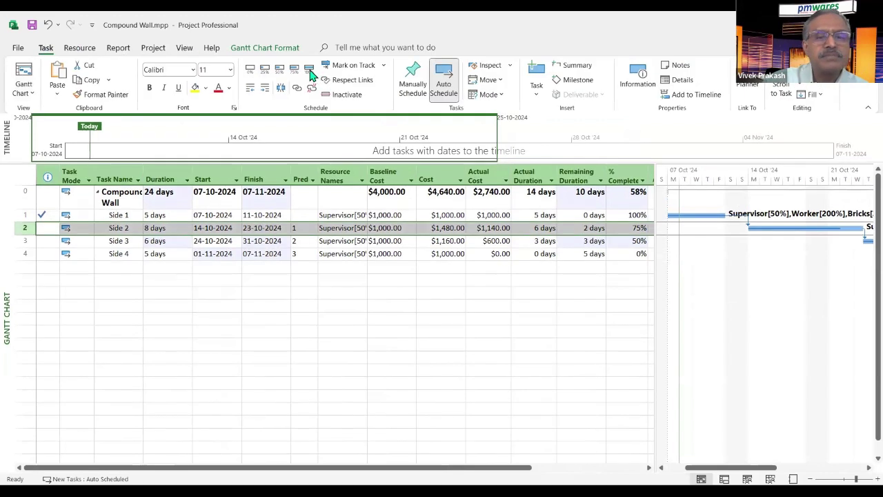
left_click(308, 69)
left_click(174, 318)
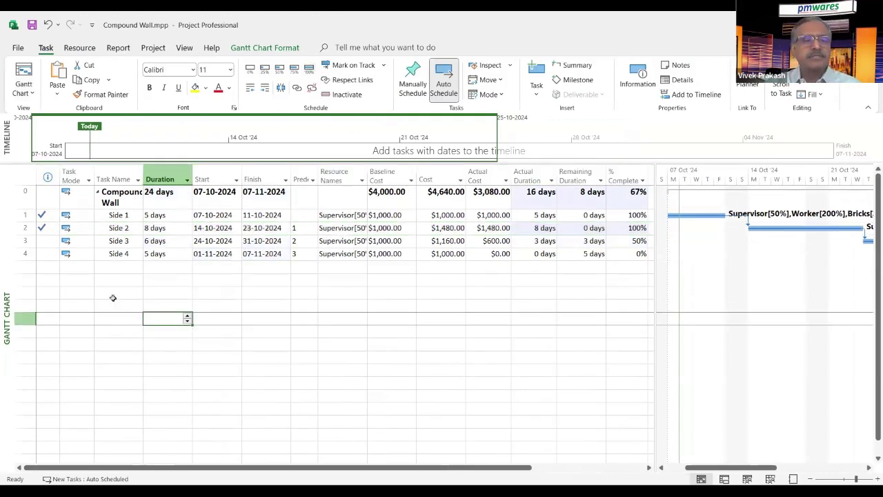
left_click(128, 291)
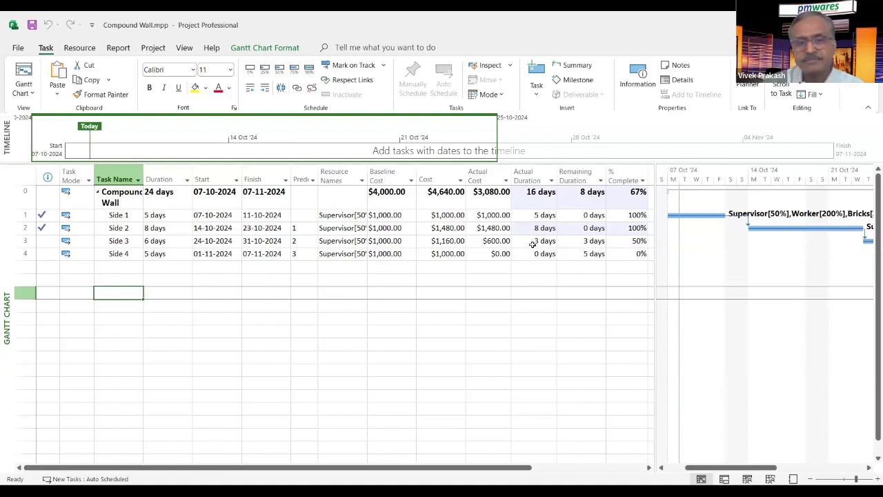
Step: Switch the task sheet back to the Earned Value table
left_click(192, 49)
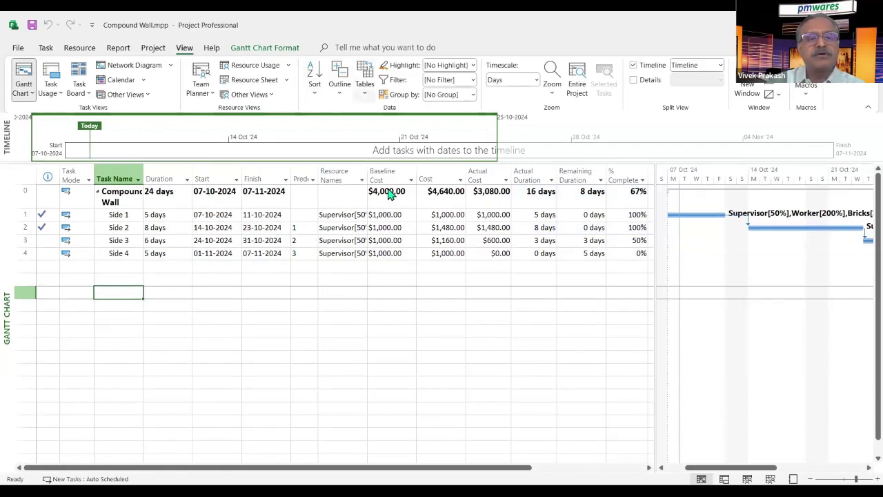
left_click(365, 78)
left_click(410, 304)
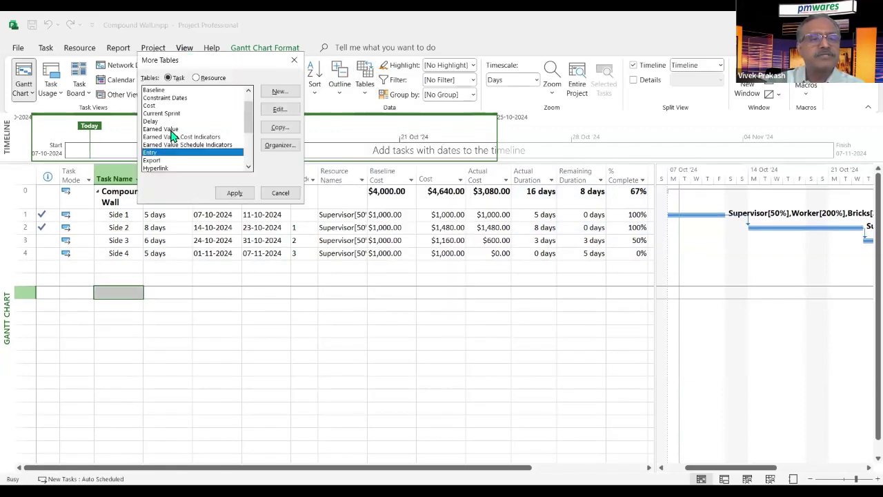
left_click(169, 129)
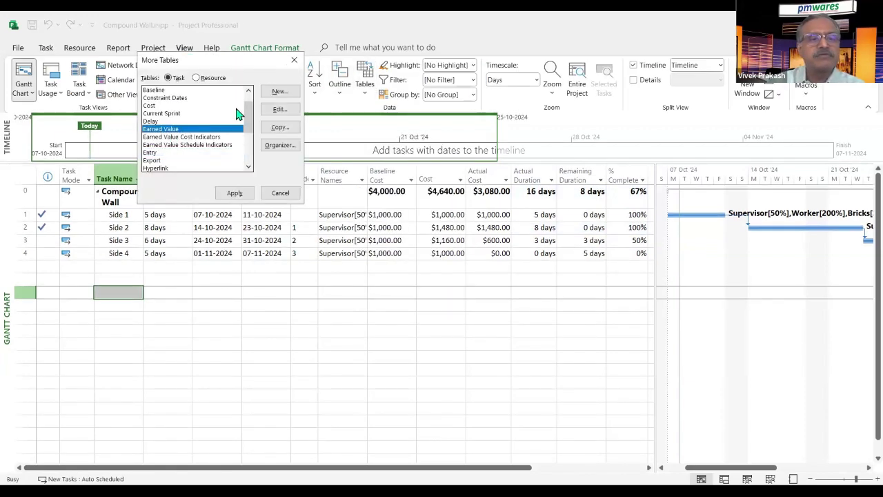
left_click(235, 193)
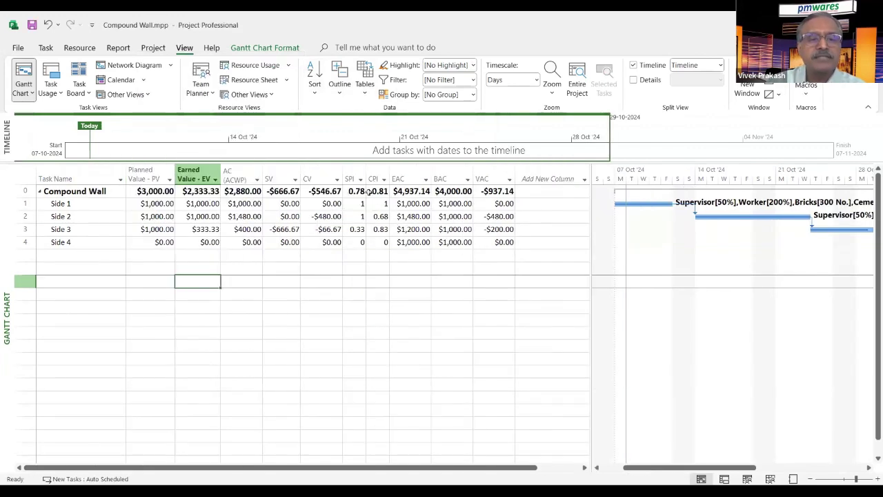
Step: Widen the EAC, SV and CV columns of the Earned Value table so their project-level amounts fit
left_click_drag(432, 179, 438, 178)
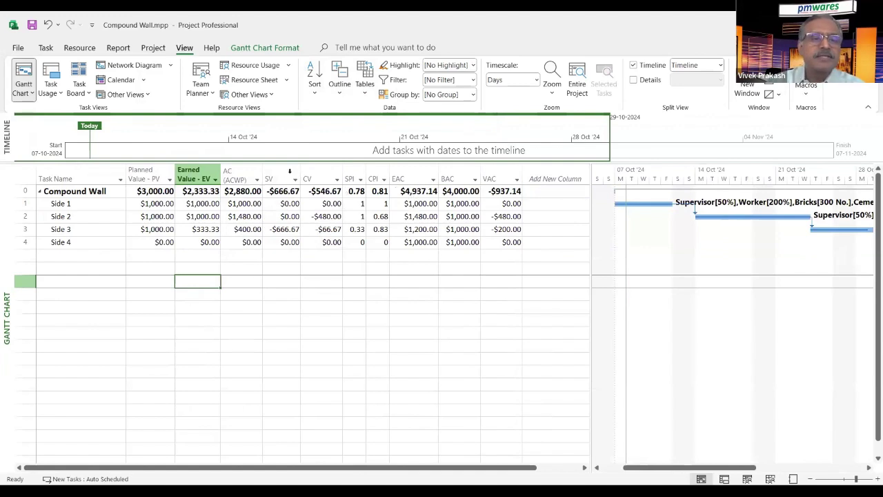
left_click_drag(300, 172, 350, 179)
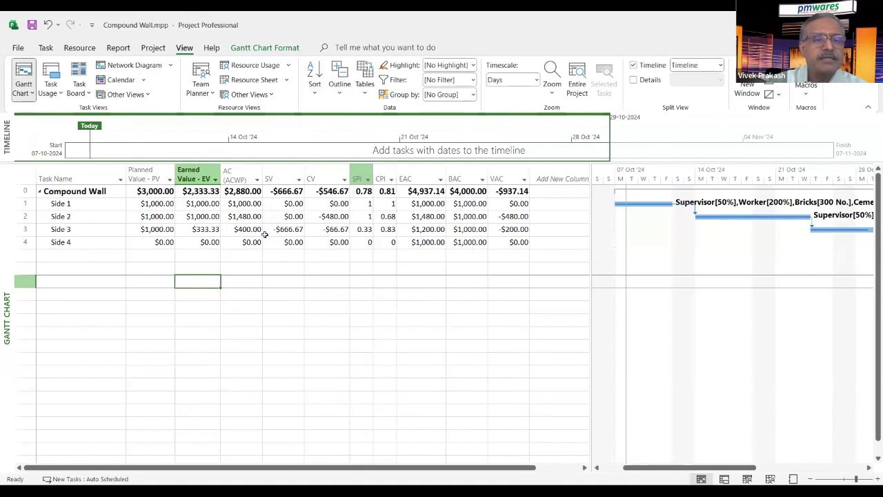
Step: Examine the Compound Wall summary row's planned value, earned value, actual cost and VAC
left_click(143, 192)
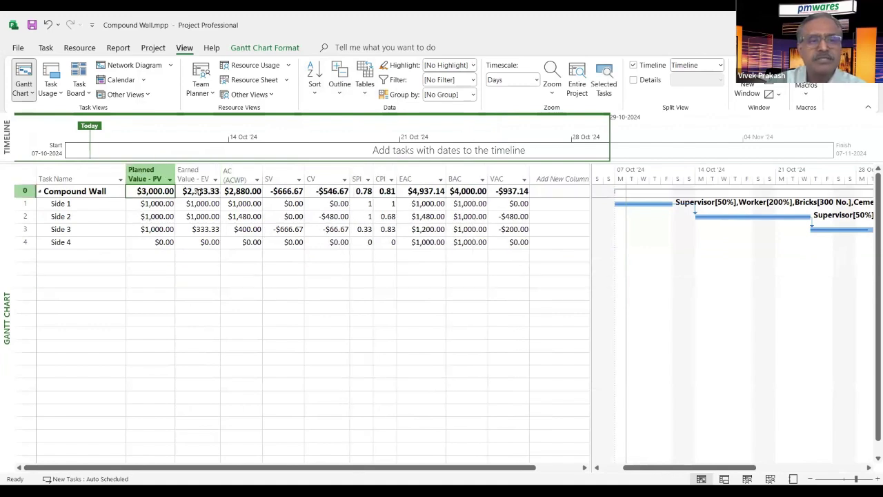
left_click(199, 191)
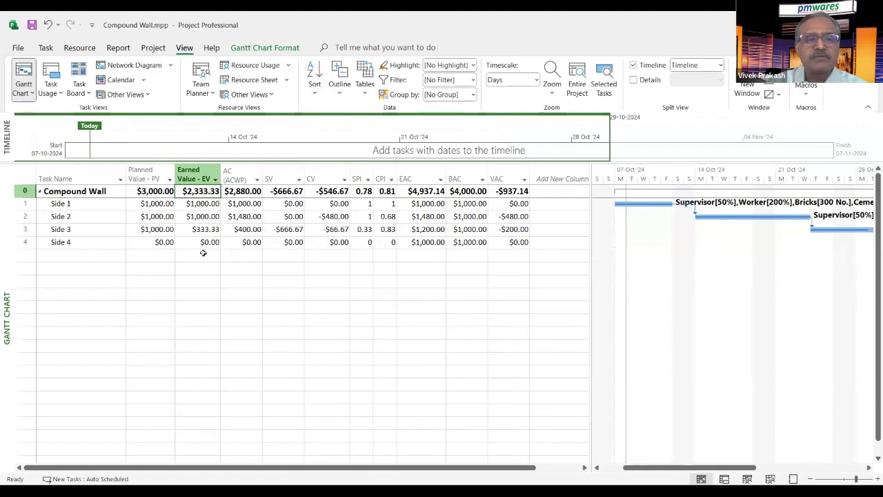
left_click(245, 192)
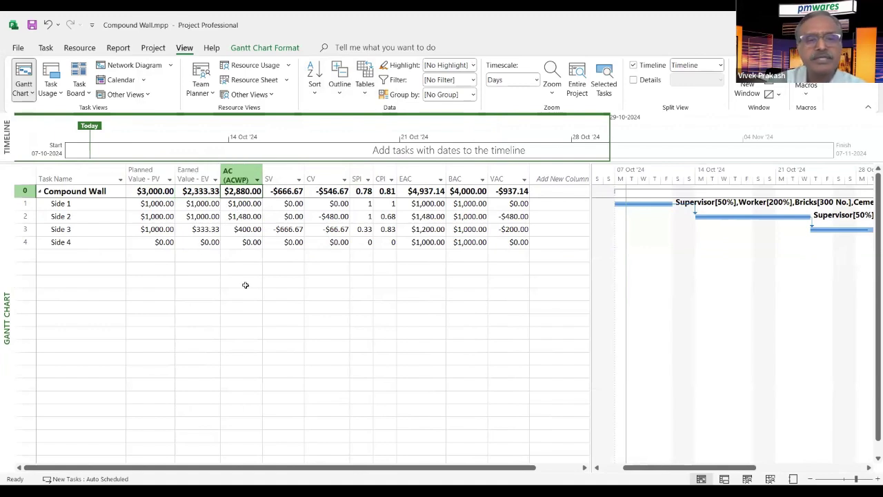
left_click(514, 192)
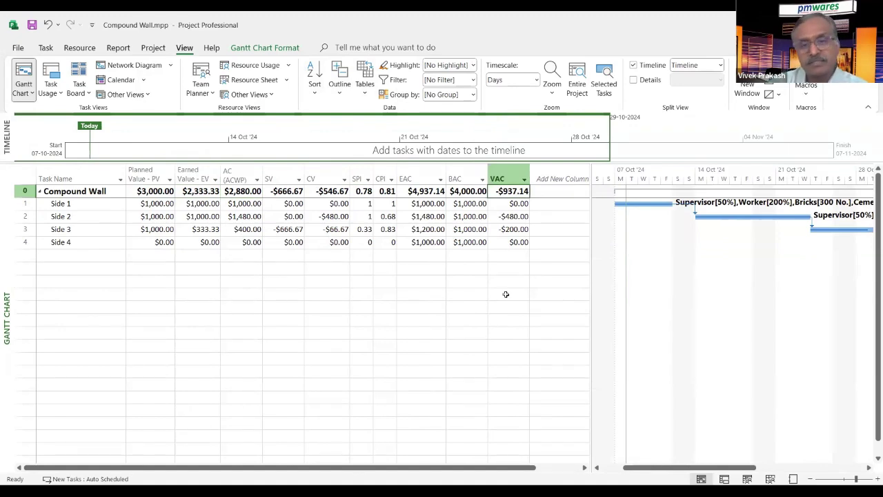
Step: View the Earned Value Report from the cost reports and return to the Gantt Chart view
left_click(118, 48)
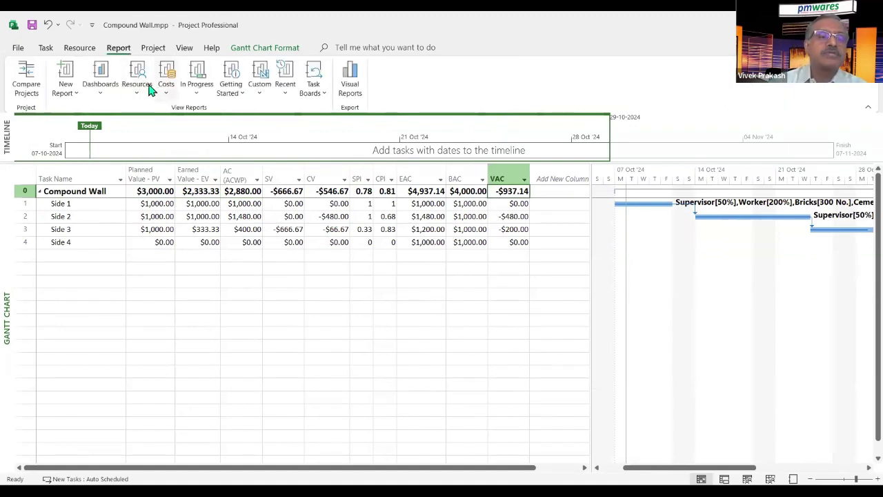
left_click(167, 96)
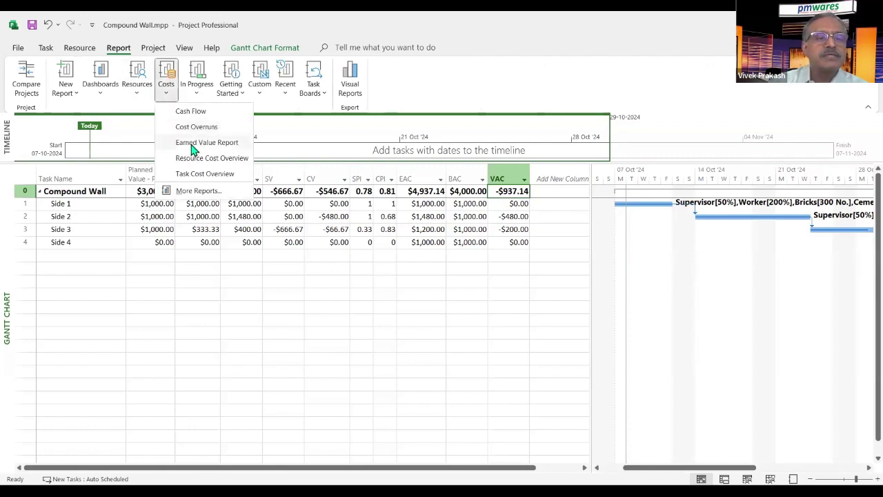
left_click(189, 144)
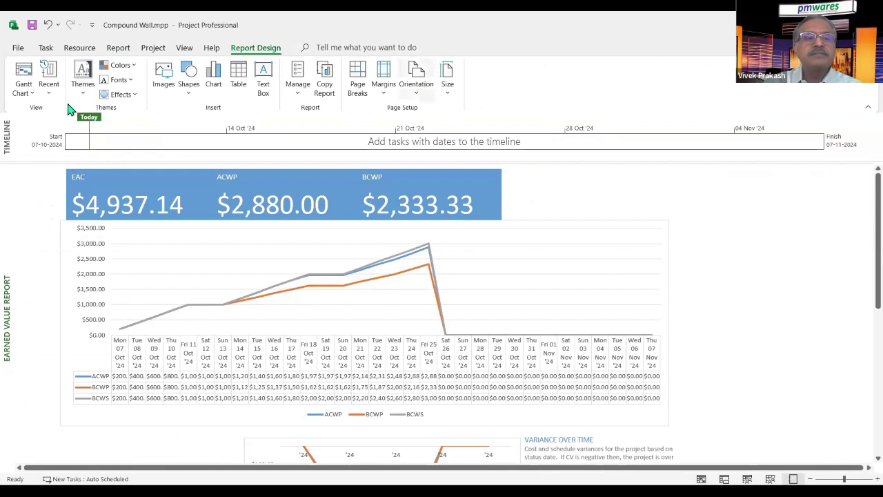
left_click(154, 49)
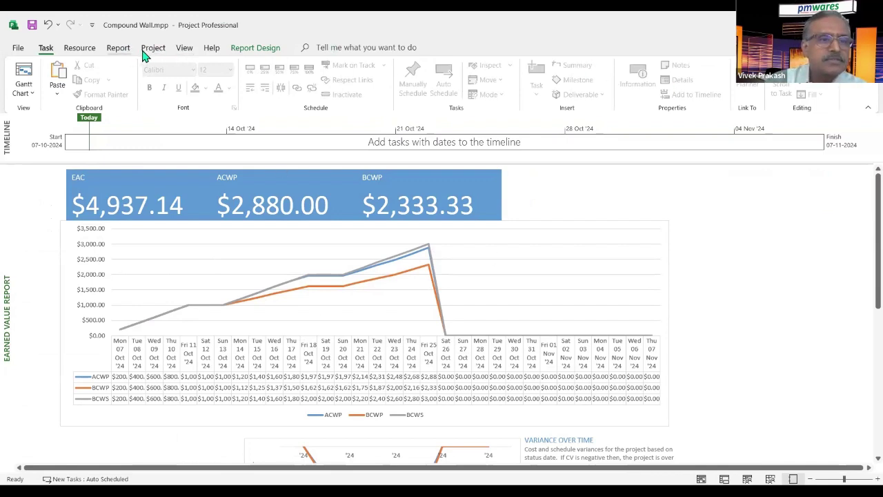
left_click(25, 77)
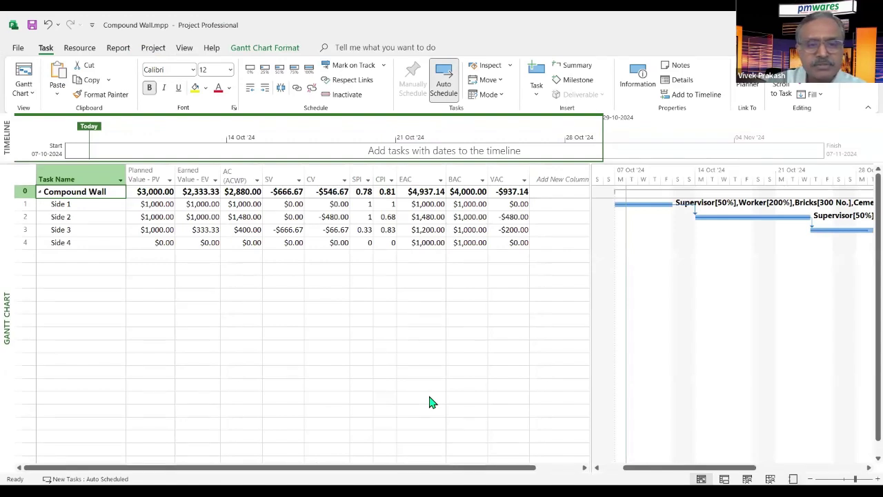
Step: Switch to the slide presentation and advance to the slide "Revisit steps to implement EVM"
key("alt+Tab")
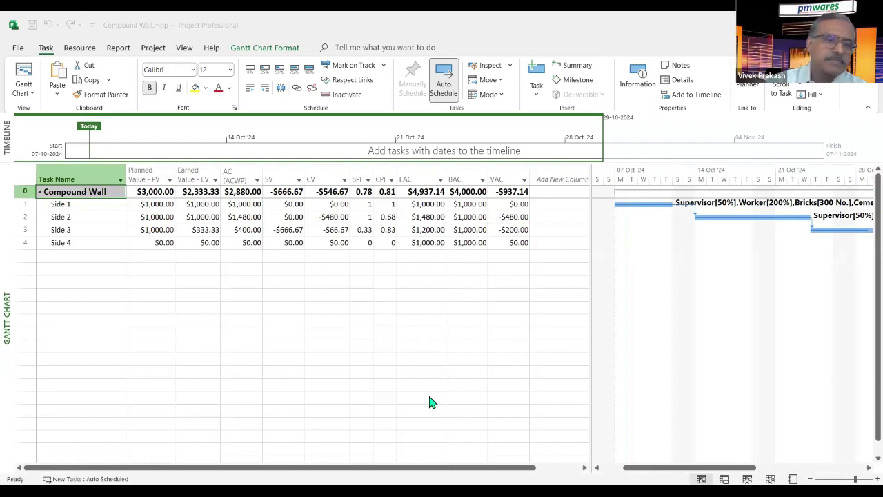
key("alt+Tab")
key("Right")
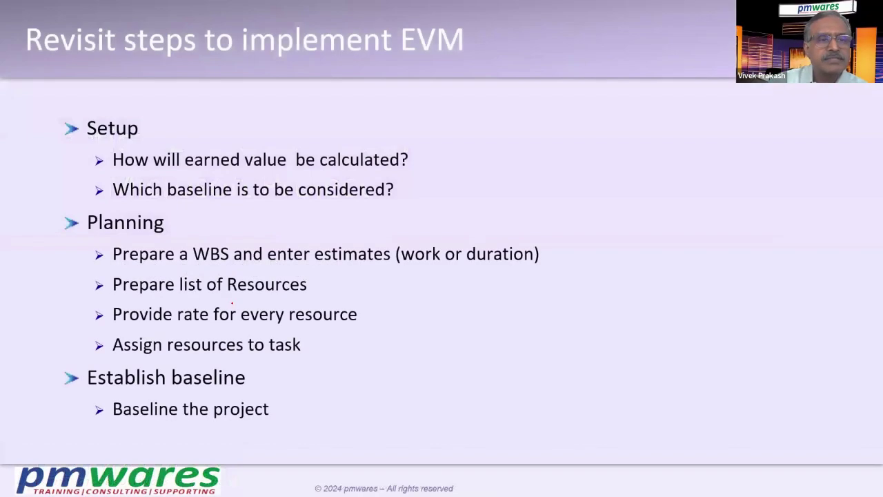